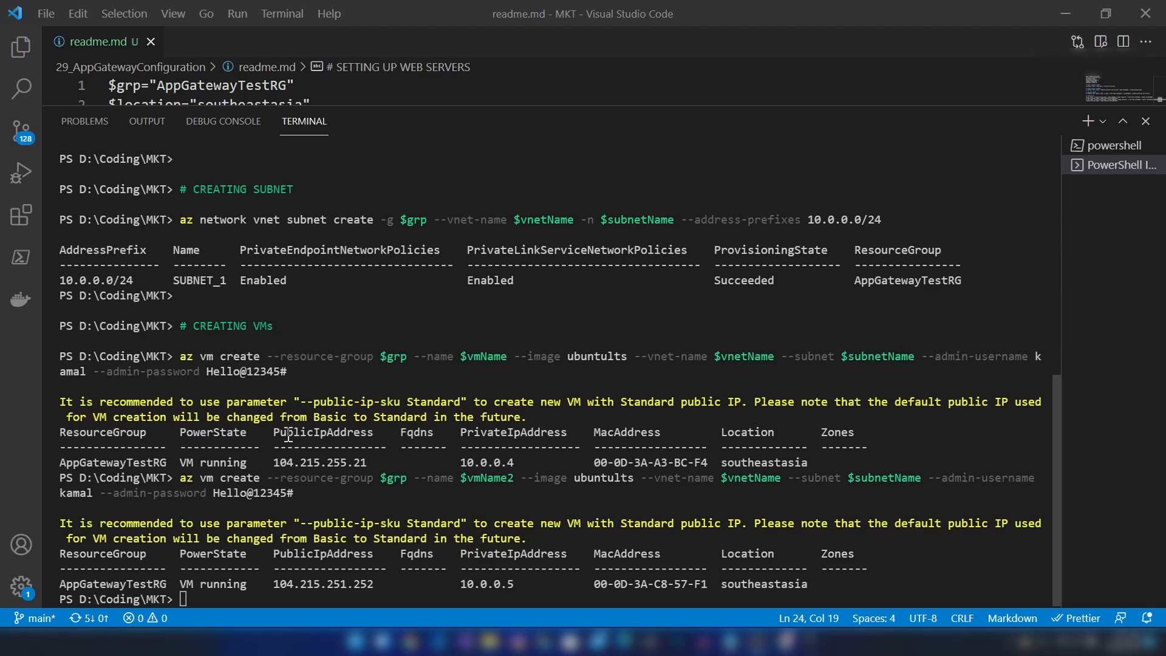
- Copy the first VM's public IP address, switch to the Azure portal and open the AppGatewayTestRG resource group
left_click_drag(275, 461, 374, 463)
key("ctrl+c")
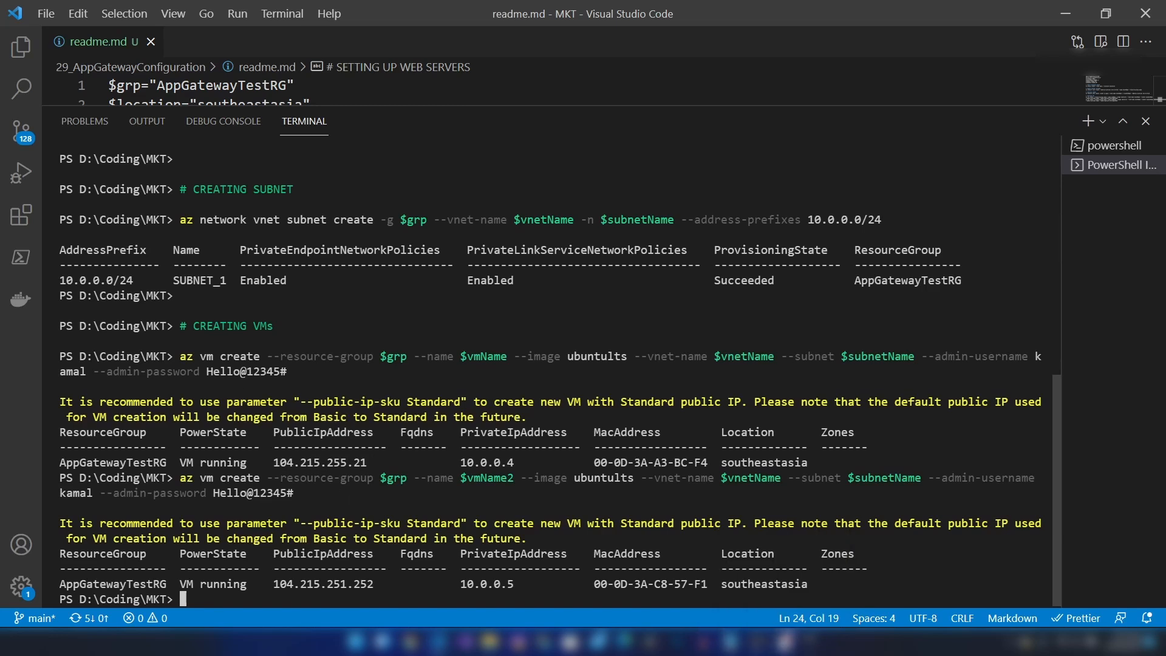
key("alt+Tab")
left_click(217, 176)
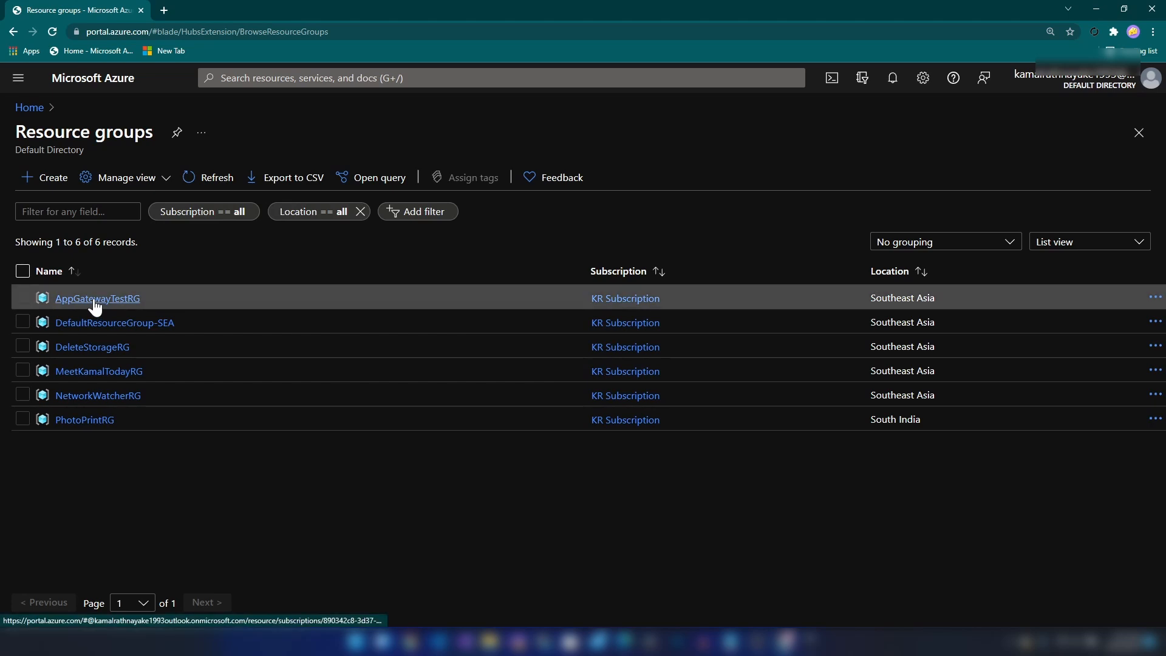
left_click(78, 297)
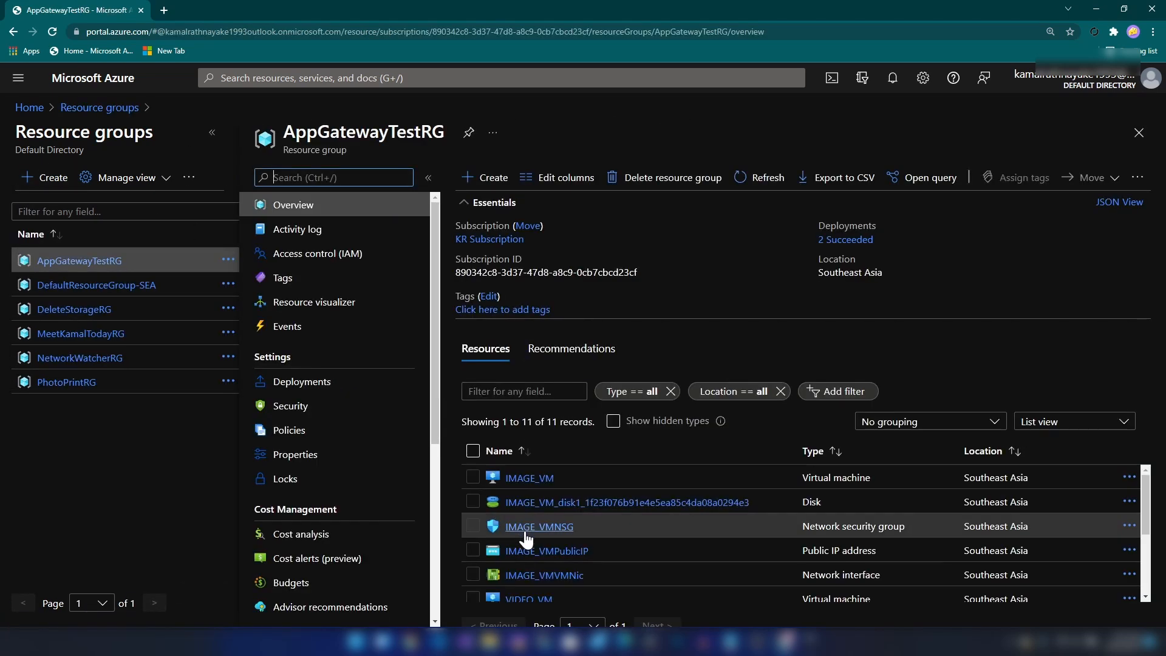
- Collapse the Essentials section, group the AppGatewayTestRG resources by type and review the grouped list
left_click(488, 202)
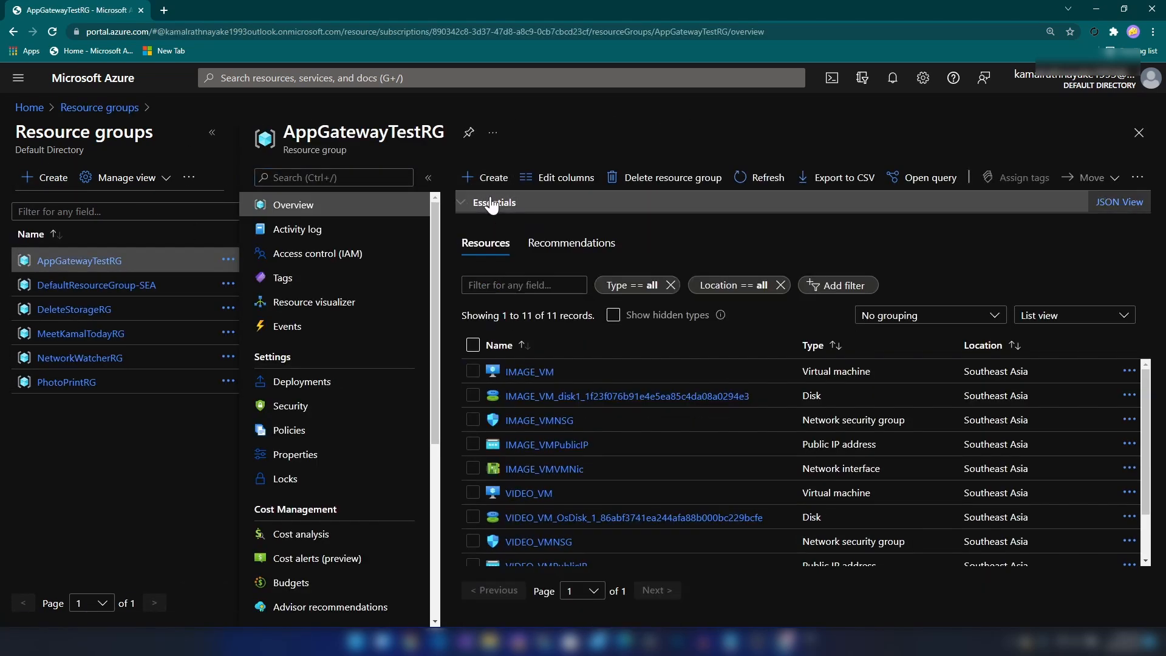
scroll(607, 432, "down", 2)
scroll(614, 434, "up", 2)
left_click(924, 315)
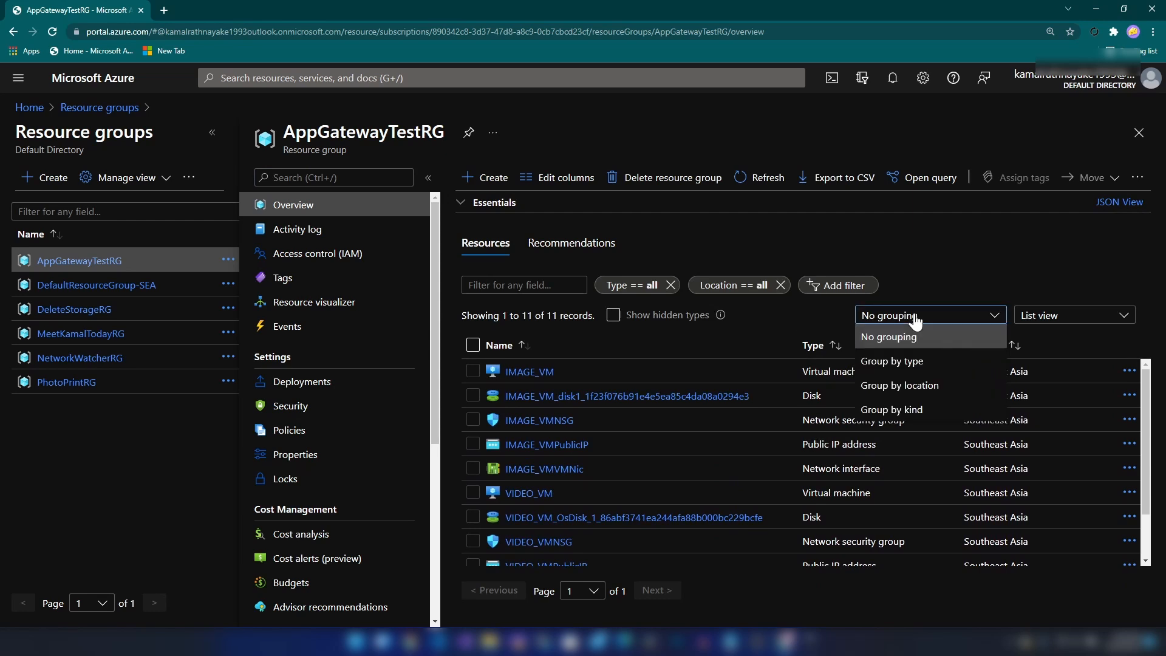
left_click(887, 361)
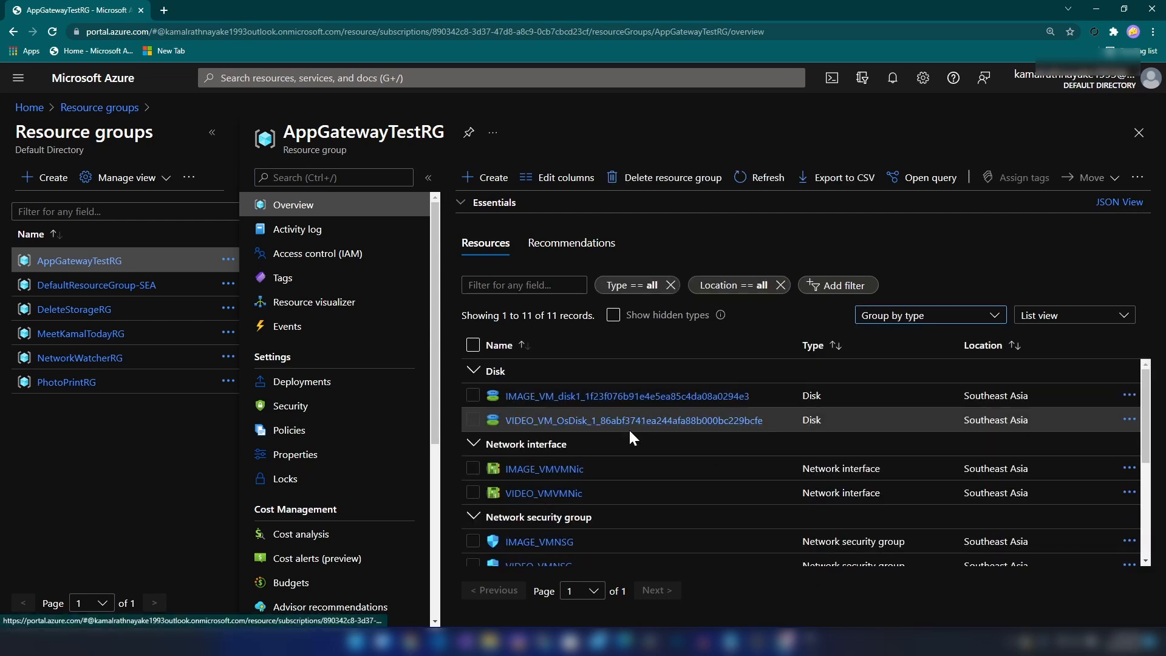
key("ctrl+minus")
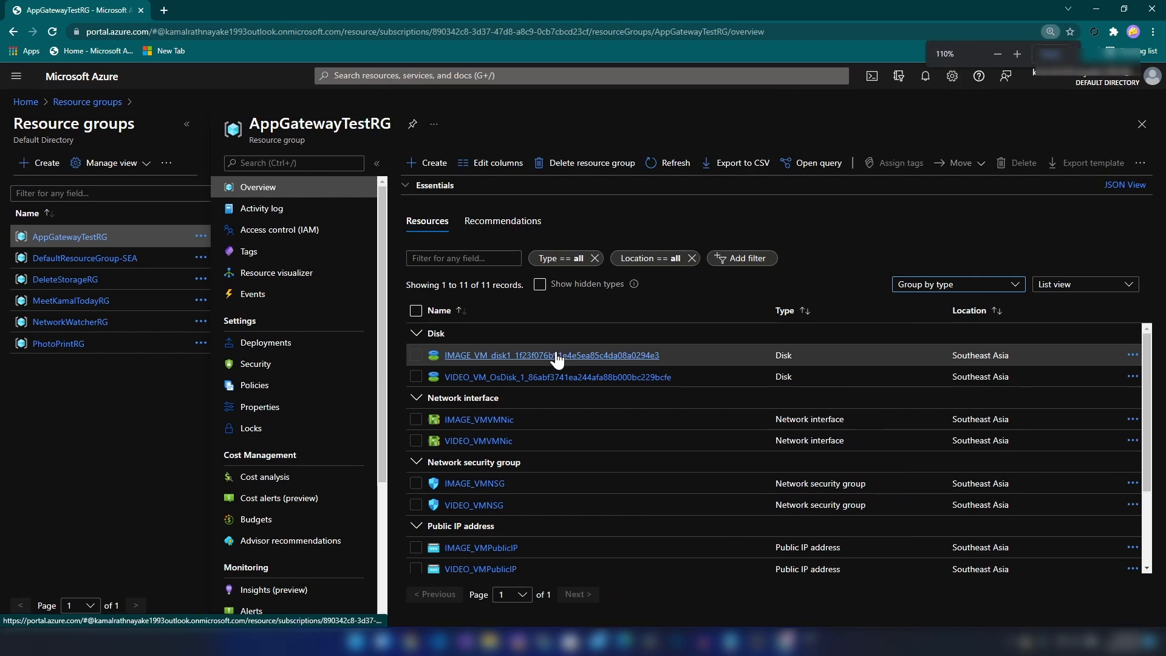
scroll(552, 388, "down", 3)
scroll(541, 428, "down", 1)
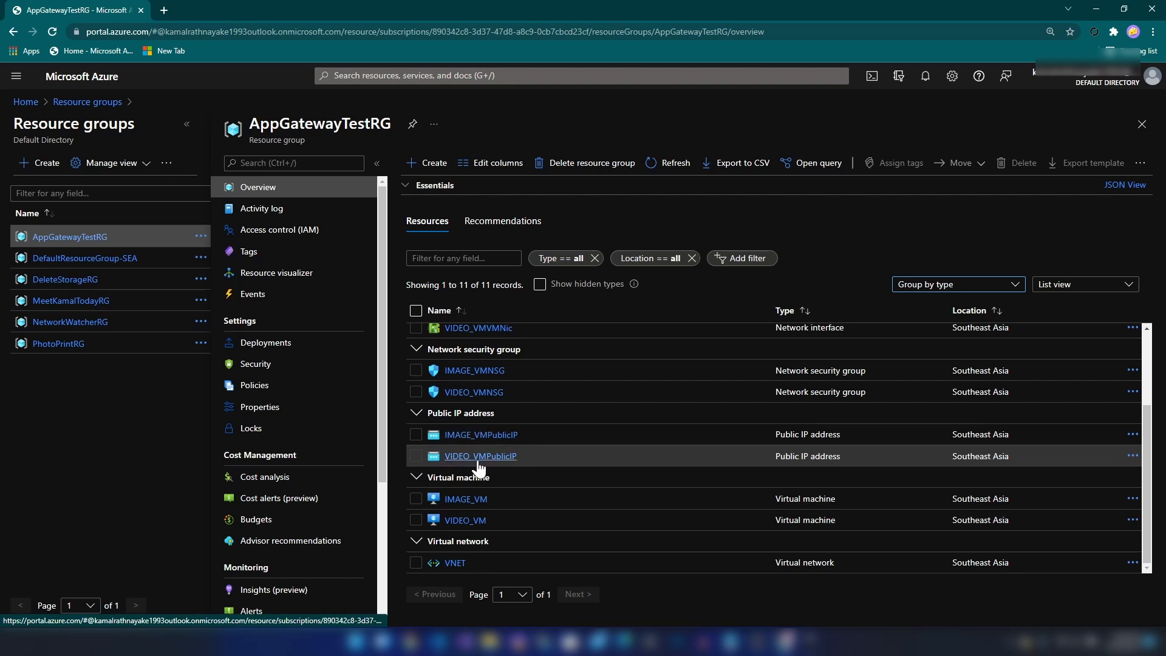
scroll(479, 425, "up", 3)
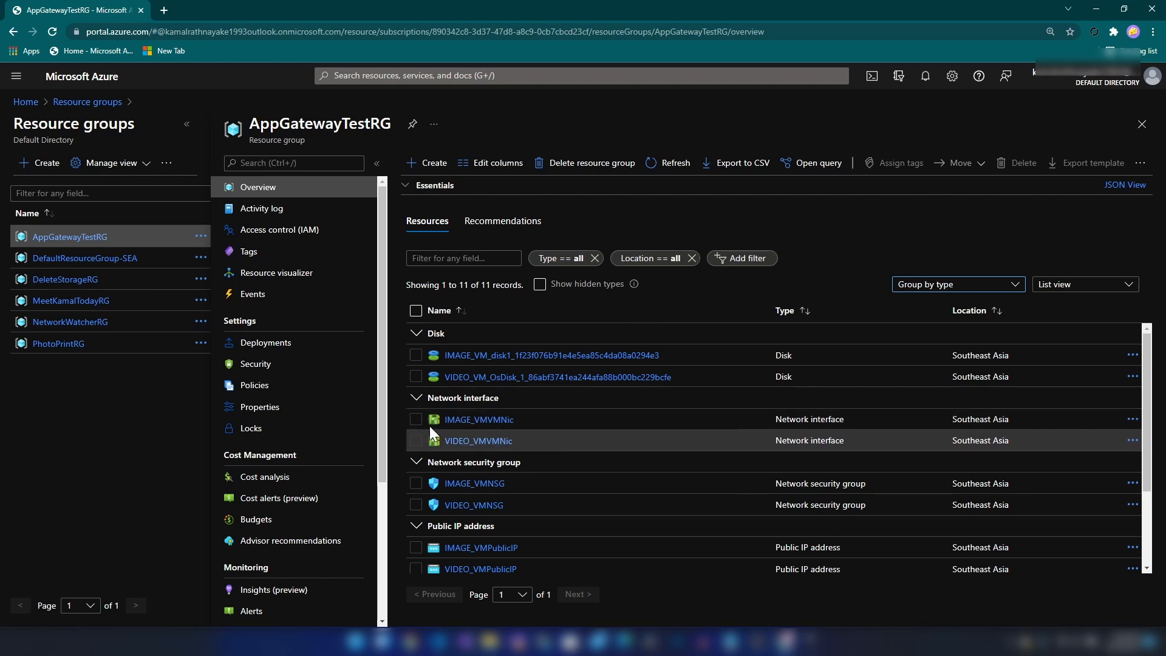
scroll(552, 461, "down", 3)
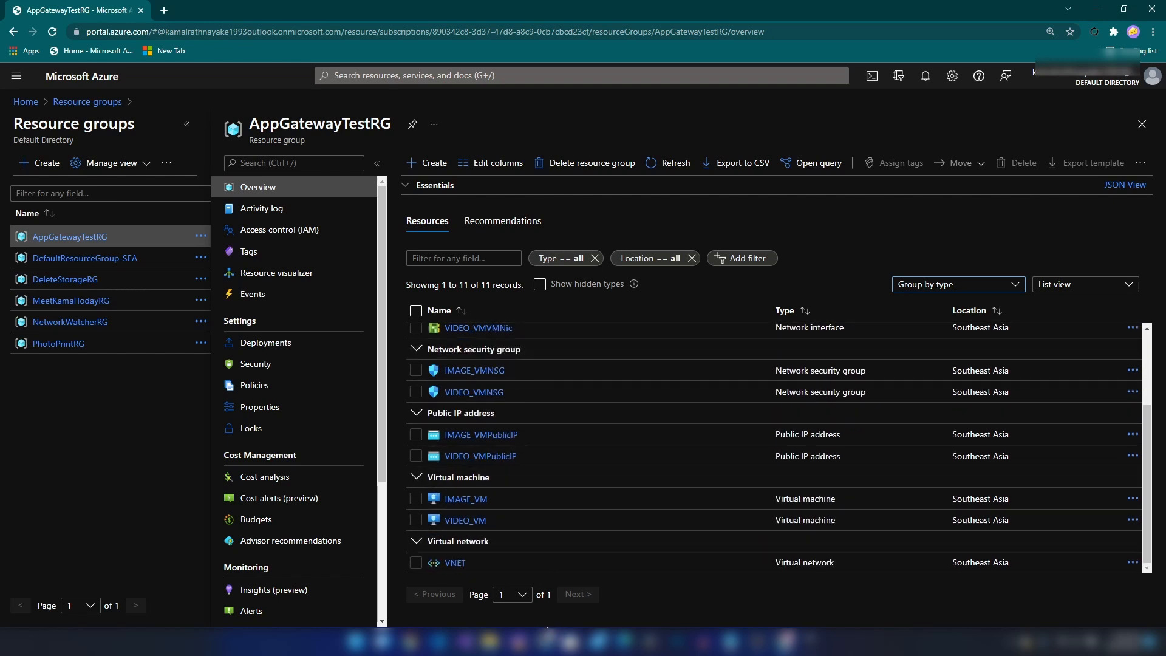
- In Windows PowerShell, connect over SSH to IMAGE_VM at 104.215.255.21 and accept its host key with yes
left_click(543, 642)
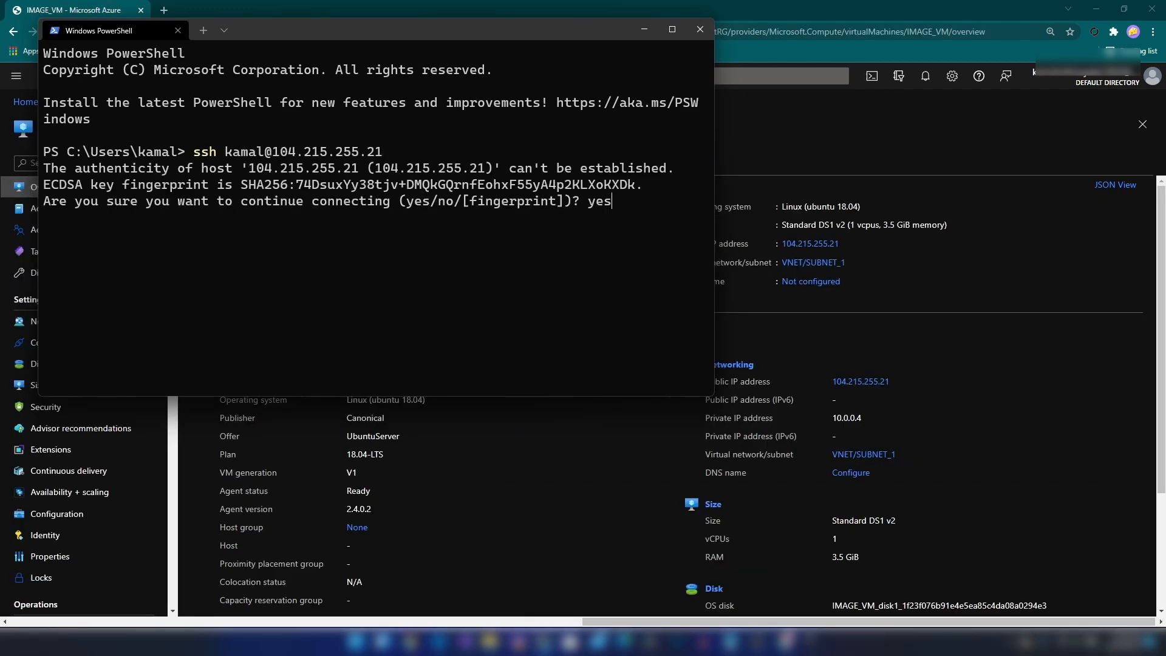
key("Return")
key("Return")
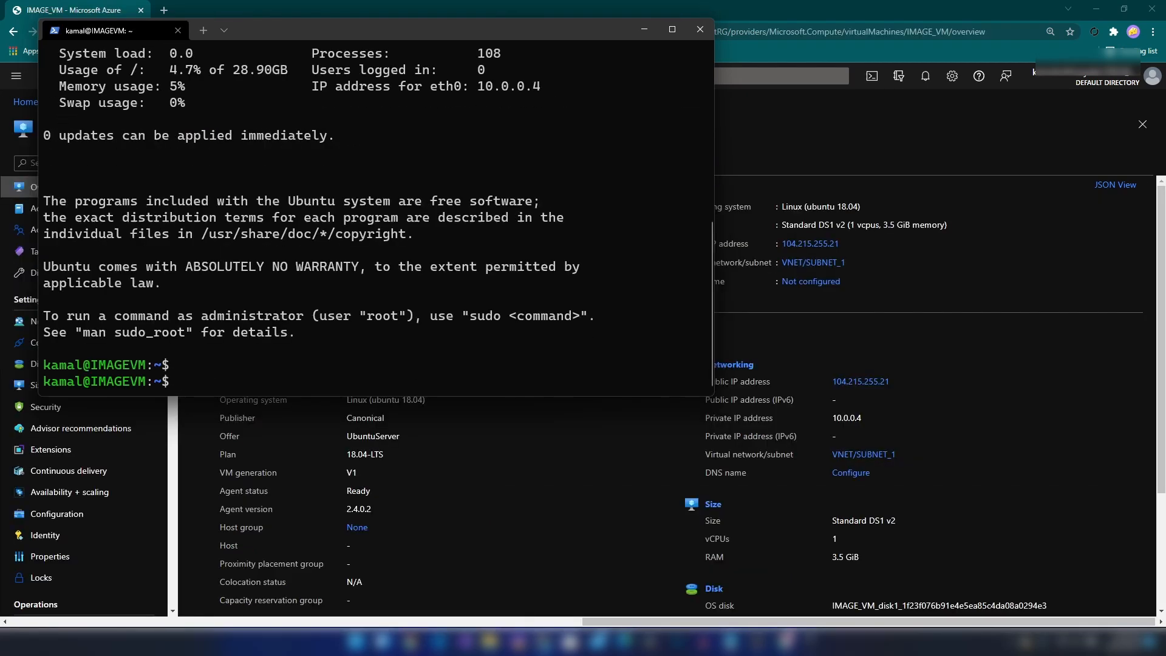
- Switch the IMAGE_VM session to the root user with sudo su and enter cls to clear the terminal
type("sudo su")
key("Return")
type("cls")
key("Return")
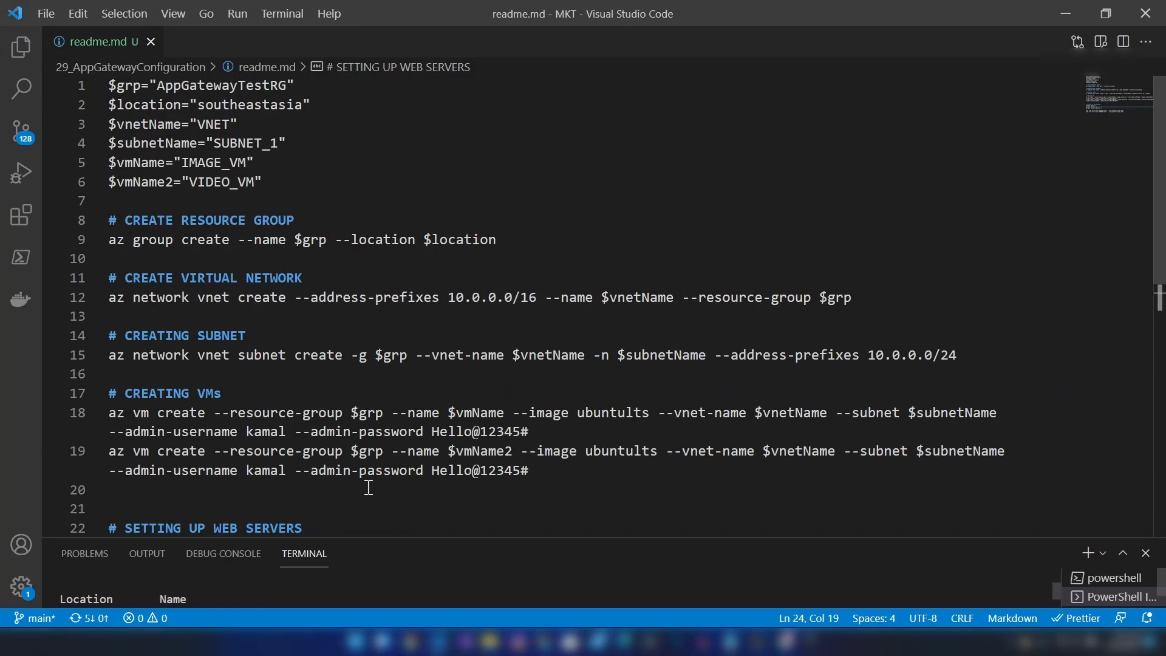
- In VS Code, select the apt-get update -y and apt-get upgrade -y commands under SETTING UP WEB SERVERS in readme.md
scroll(369, 488, "down", 5)
left_click_drag(254, 249, 109, 229)
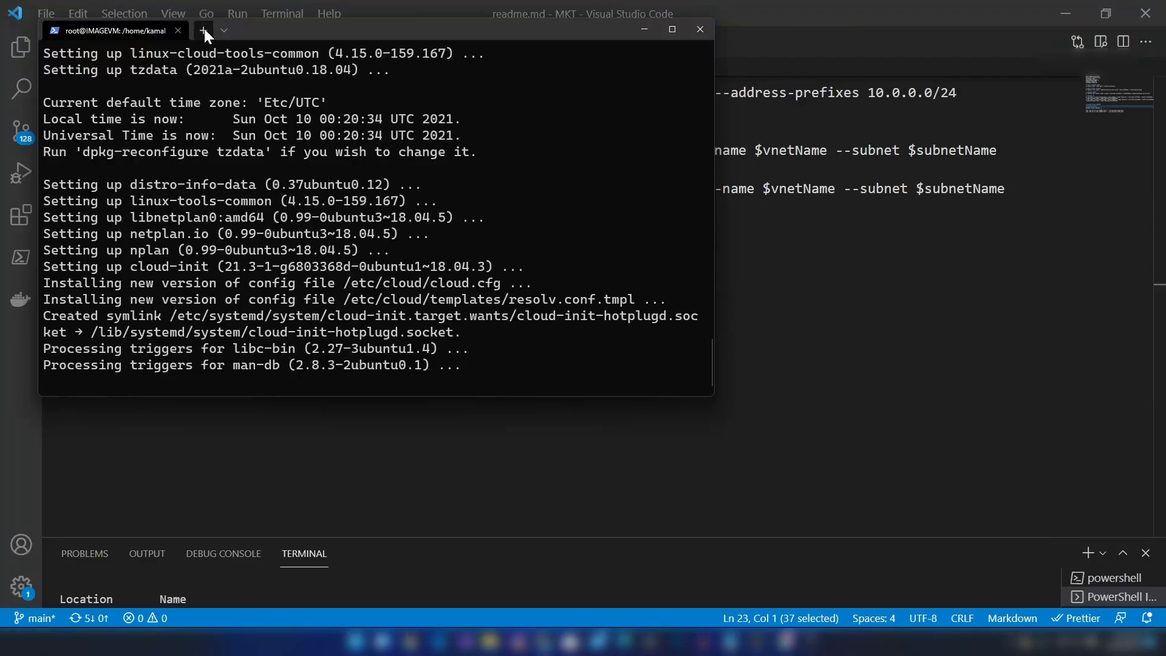
- Connect to VIDEO_VM over SSH in a second terminal session and switch it to root with sudo su
left_click(206, 37)
type("ssh k")
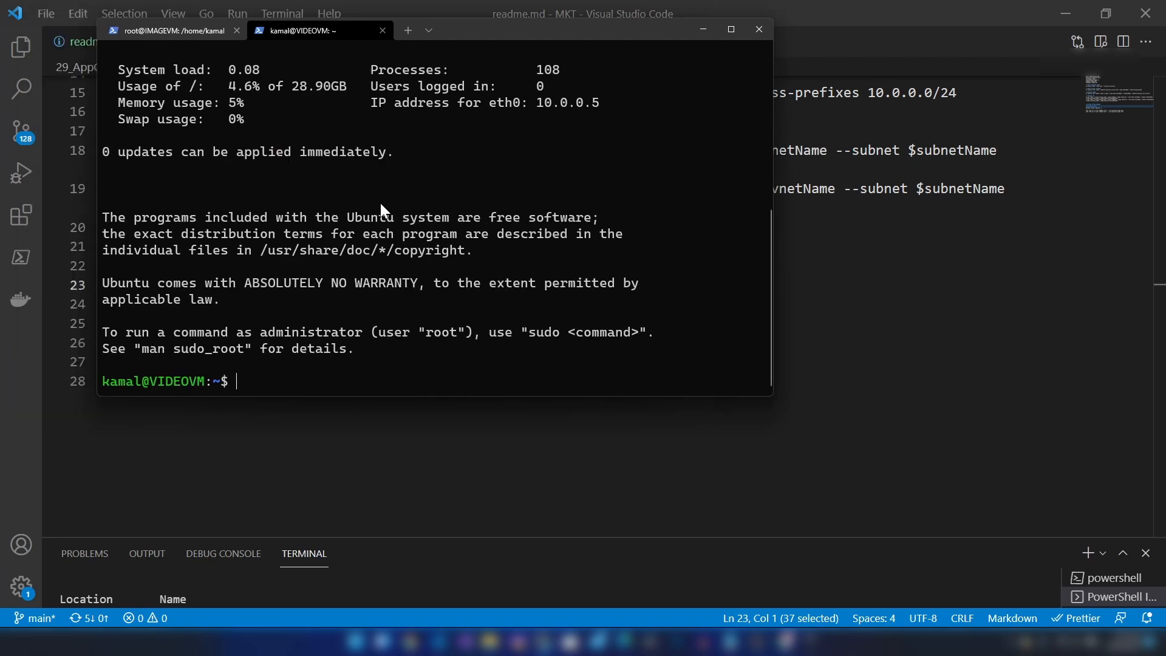
type("sudo su")
key("Return")
key("ctrl+v")
key("BackSpace")
key("BackSpace")
key("BackSpace")
key("BackSpace")
key("BackSpace")
key("BackSpace")
key("BackSpace")
key("BackSpace")
key("BackSpace")
key("BackSpace")
key("BackSpace")
key("BackSpace")
key("BackSpace")
key("BackSpace")
key("BackSpace")
- Paste the apt-get update -y and apt-get upgrade -y commands from the clipboard history into the VIDEO_VM session
key("super+v")
left_click(383, 542)
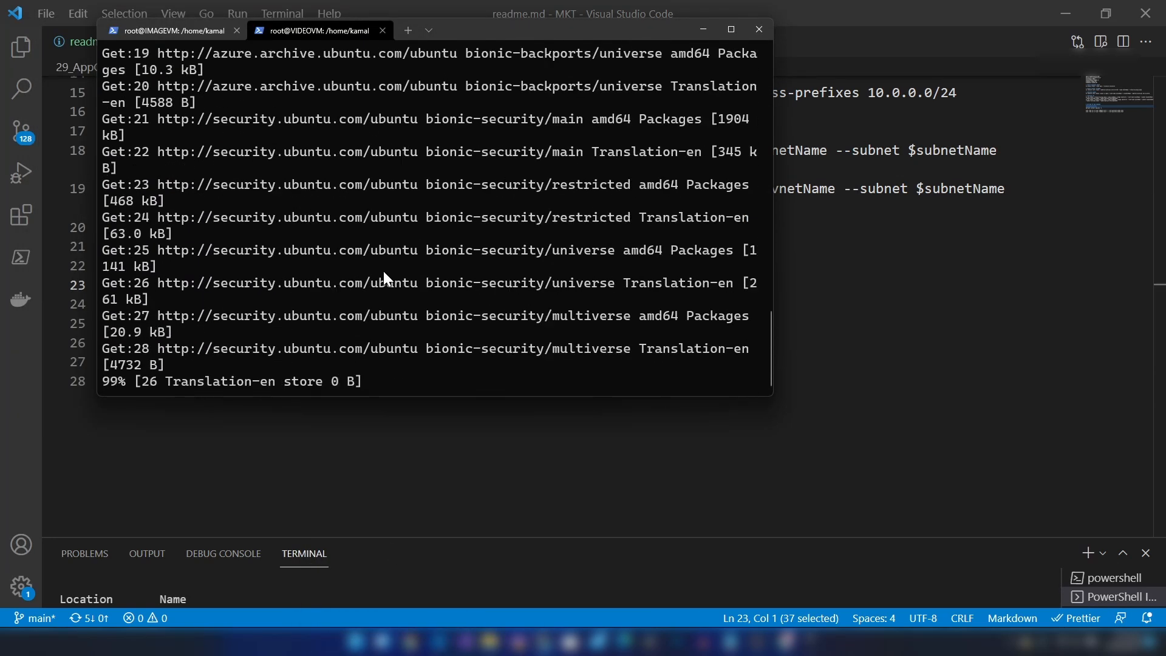
- Copy the apt-get install apache2 -y command from readme.md and run it in the IMAGE_VM session
left_click(174, 30)
left_click_drag(507, 27, 777, 68)
left_click_drag(319, 323, 259, 304)
key("ctrl+c")
key("alt+Tab")
key("ctrl+v")
left_click(677, 304)
key("Return")
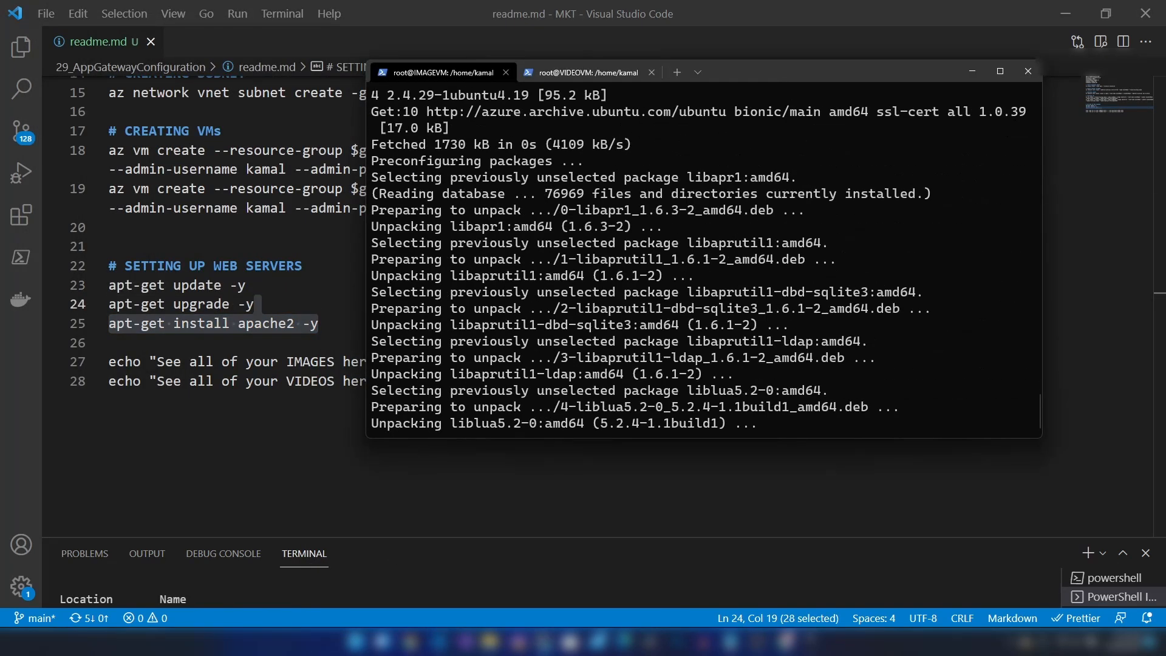
- Run the pending apt-get upgrade -y command on VIDEO_VM and check the progress of both sessions
left_click(595, 72)
key("Return")
left_click(443, 73)
left_click(589, 72)
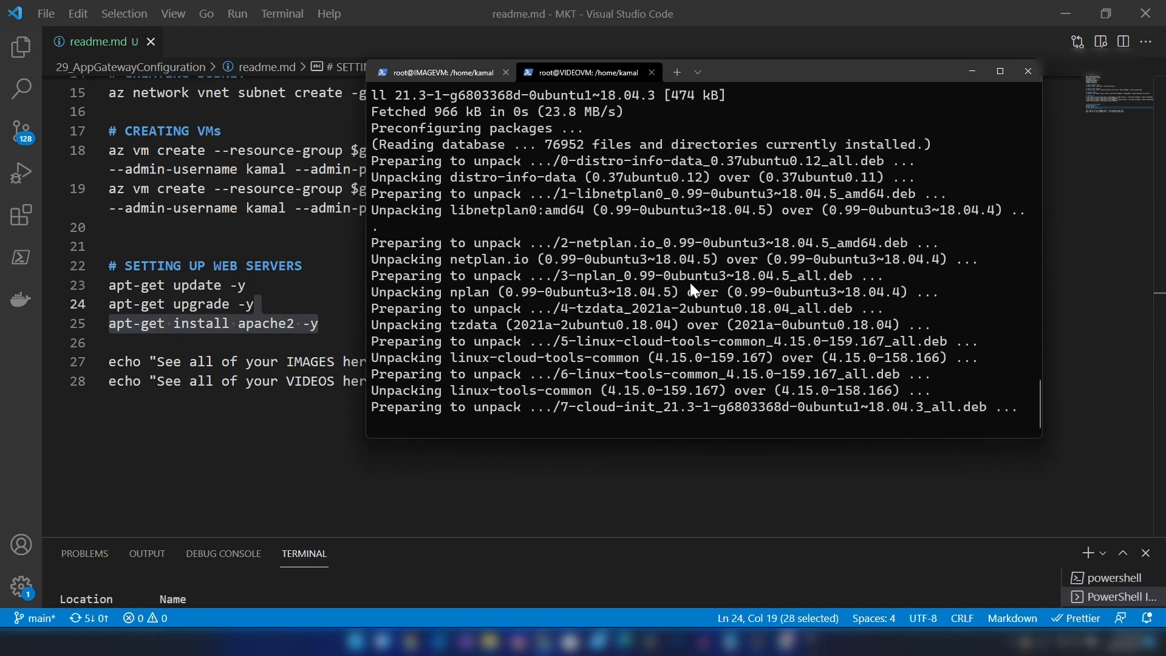
left_click_drag(713, 70, 658, 63)
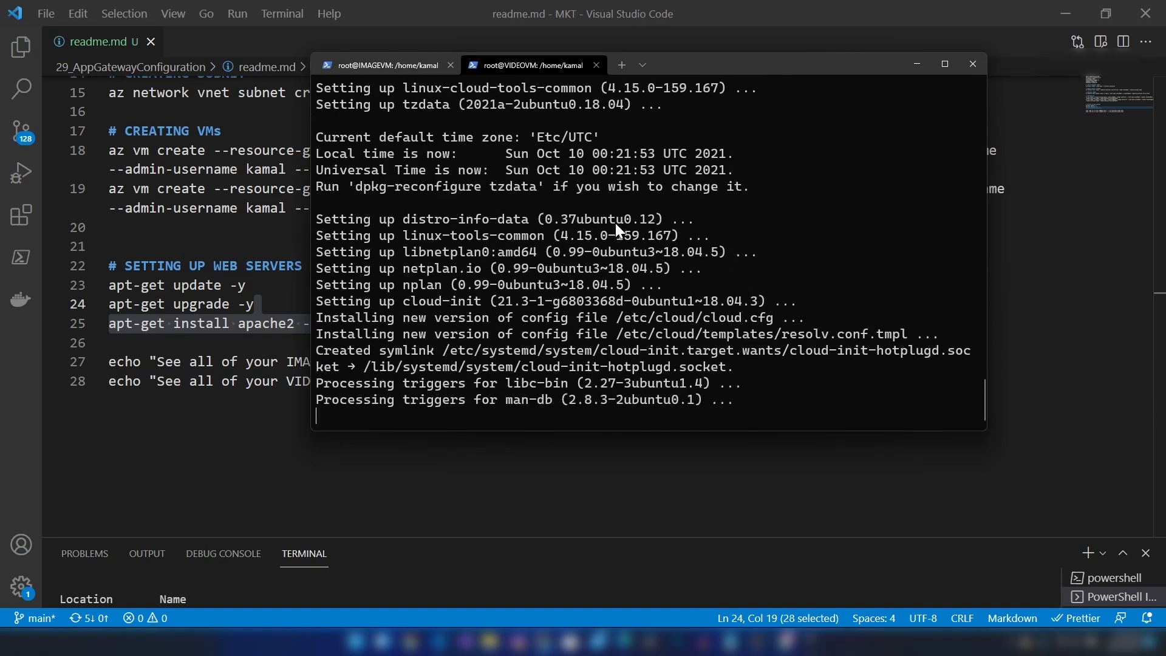
- Install Apache on VIDEO_VM with apt-get install apache2 -y
mouse_move(683, 68)
left_mouse_down()
mouse_move(660, 69)
mouse_move(673, 68)
left_mouse_up()
key("Up")
key("Down")
right_click(535, 328)
left_click(535, 328)
key("Return")
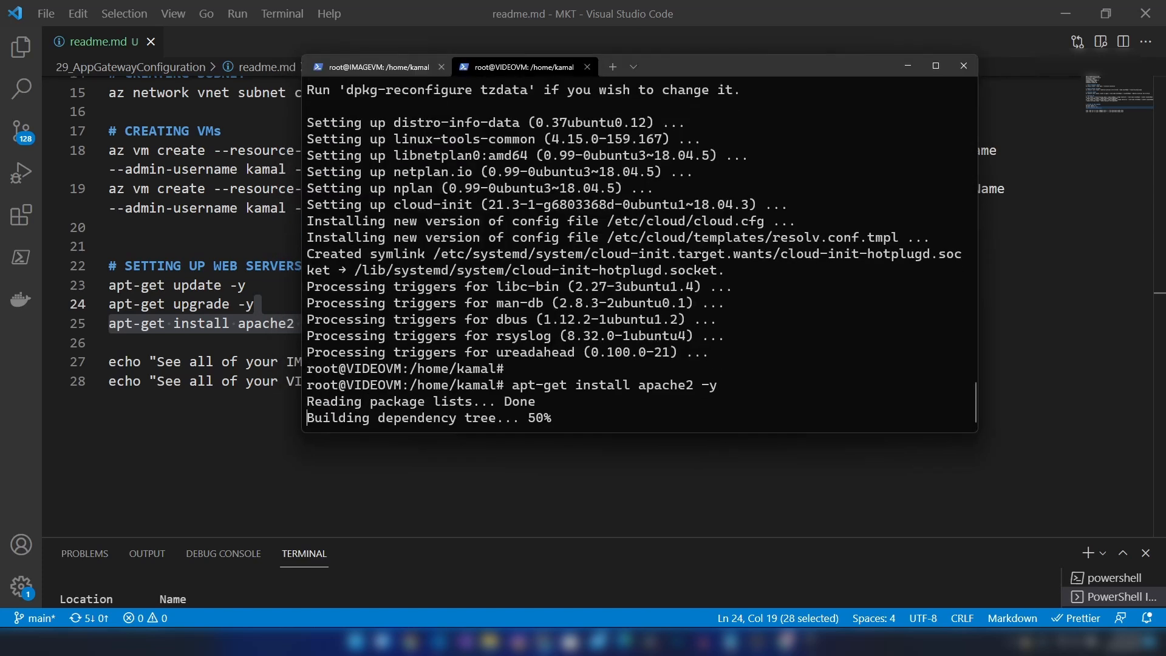
- Run the readme's echo command on IMAGE_VM to write "See all of your IMAGES here!" to /var/www/html/index.html
left_click(198, 362)
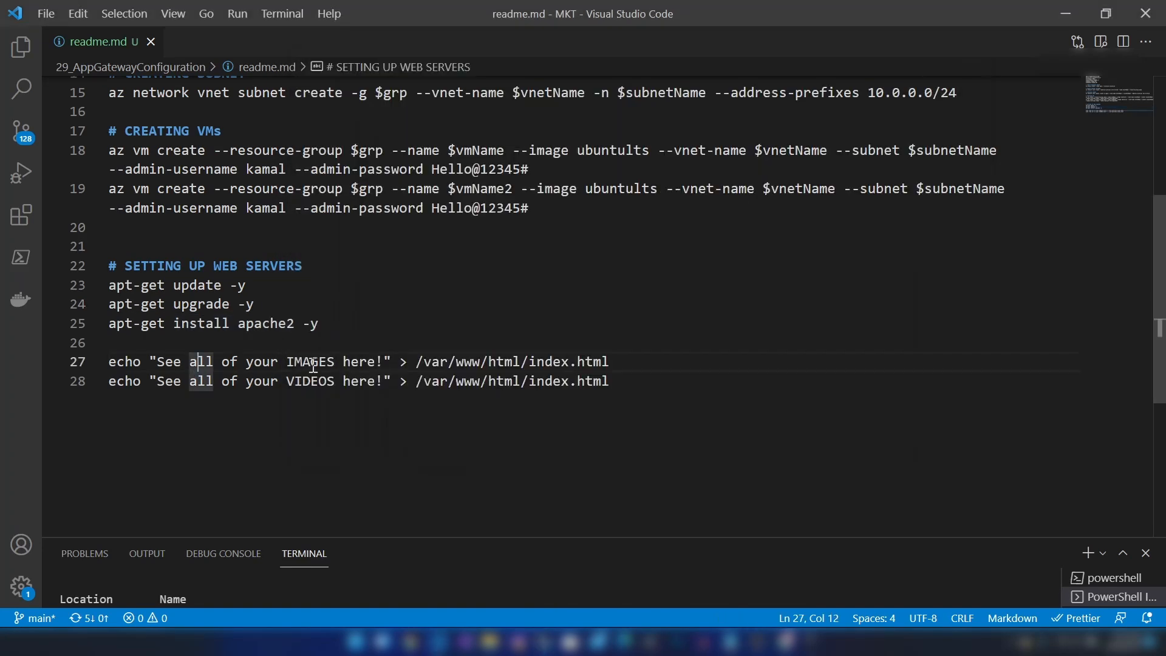
key("alt+Tab")
left_click(396, 69)
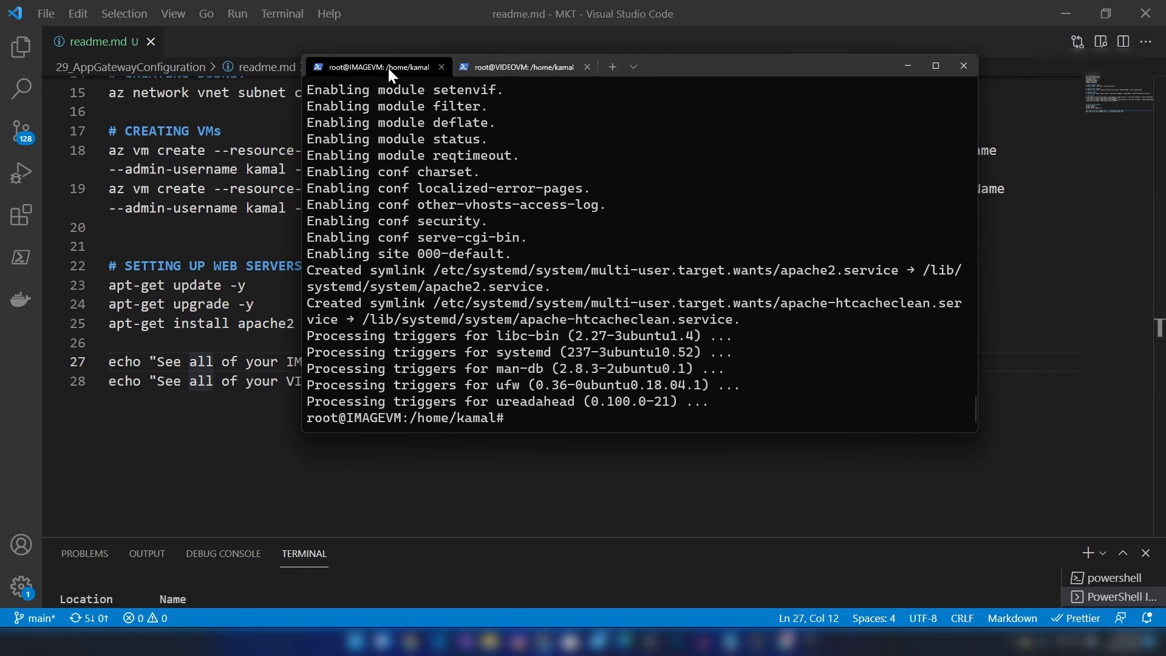
left_click(189, 343)
left_click(614, 361, "shift")
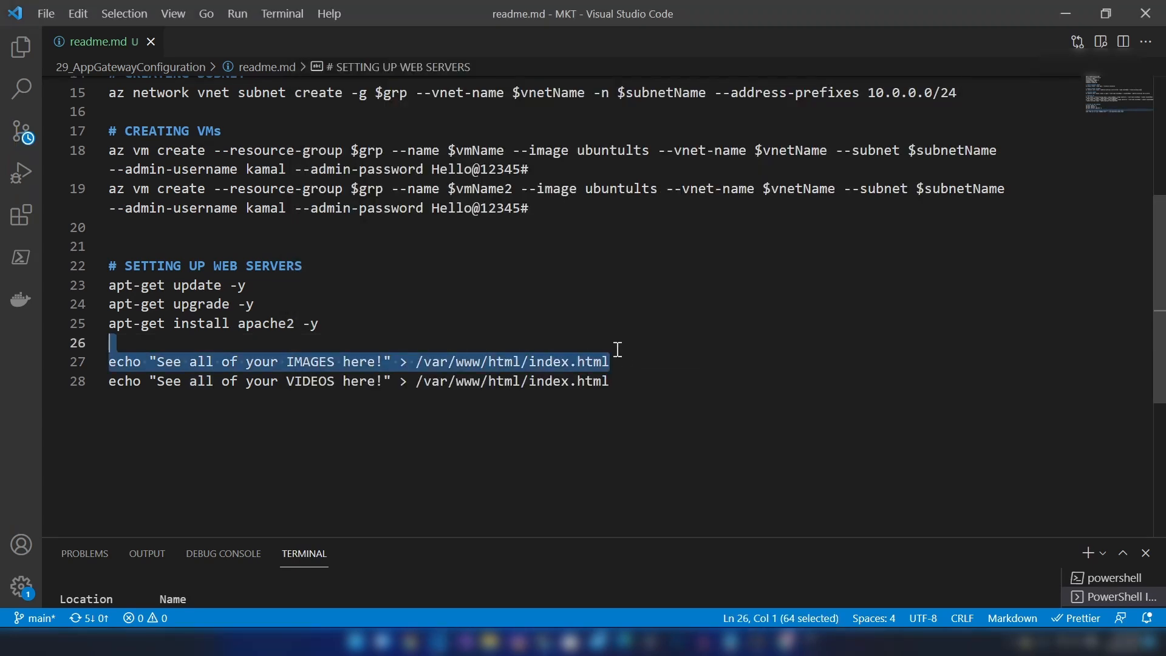
key("ctrl+c")
key("alt+Tab")
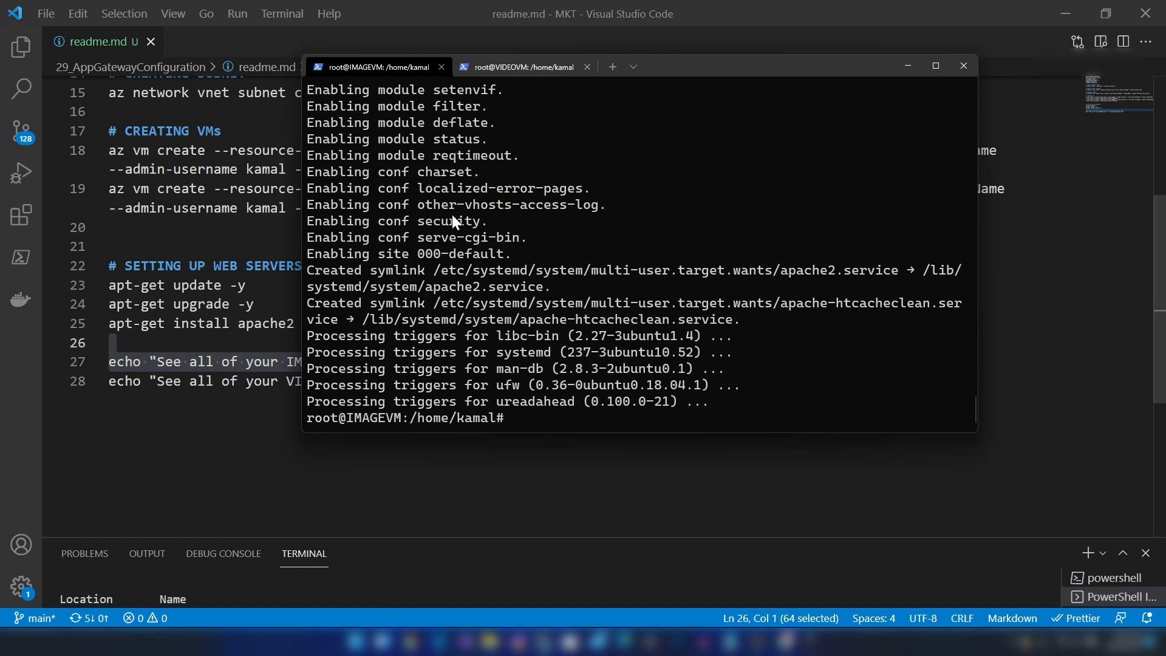
key("ctrl+v")
left_click(574, 303)
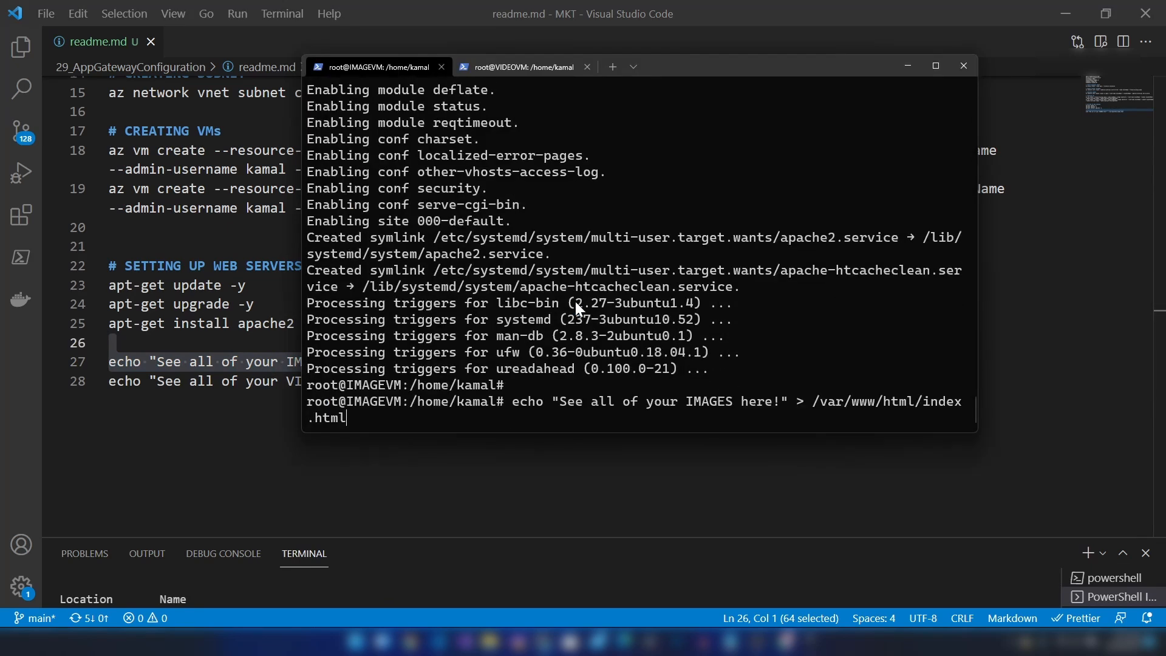
key("Return")
- Run the readme's echo command on VIDEO_VM to write "See all of your VIDEOS here!" to /var/www/html/index.html
key("alt+Tab")
left_click(556, 392)
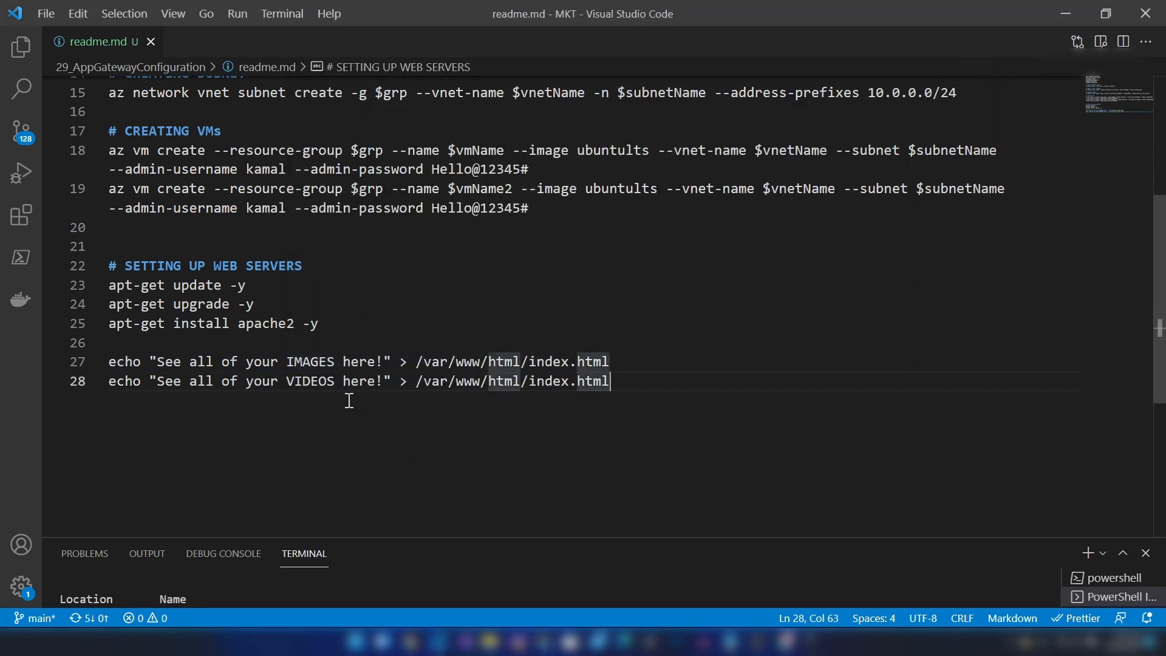
left_click_drag(615, 380, 84, 393)
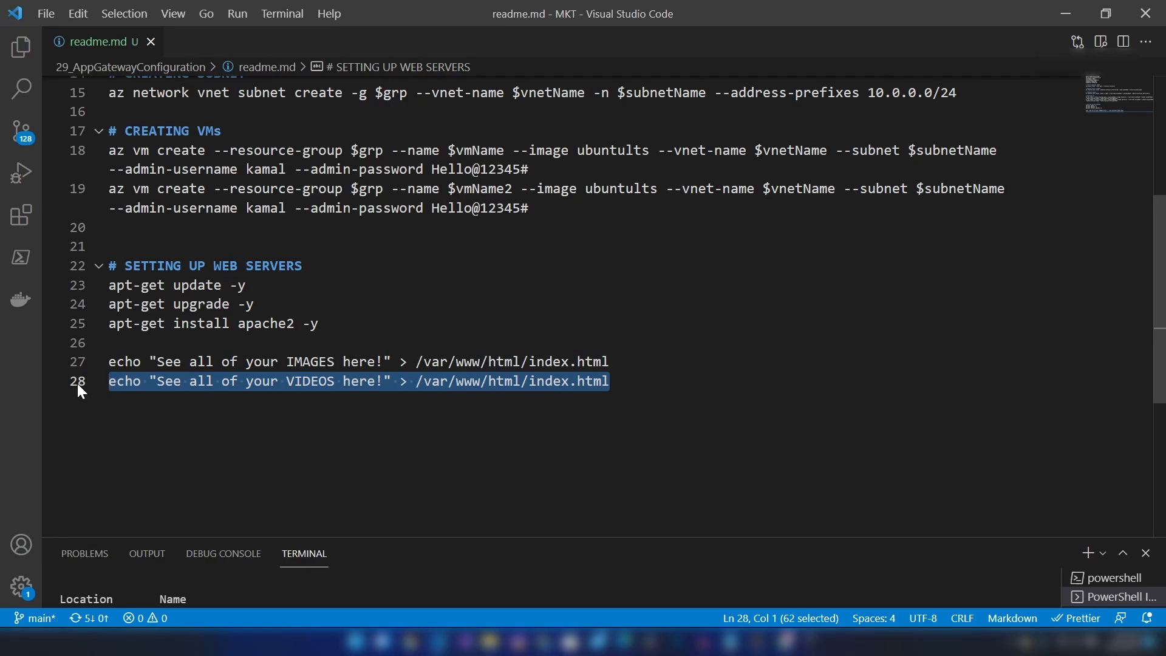
key("alt+Tab")
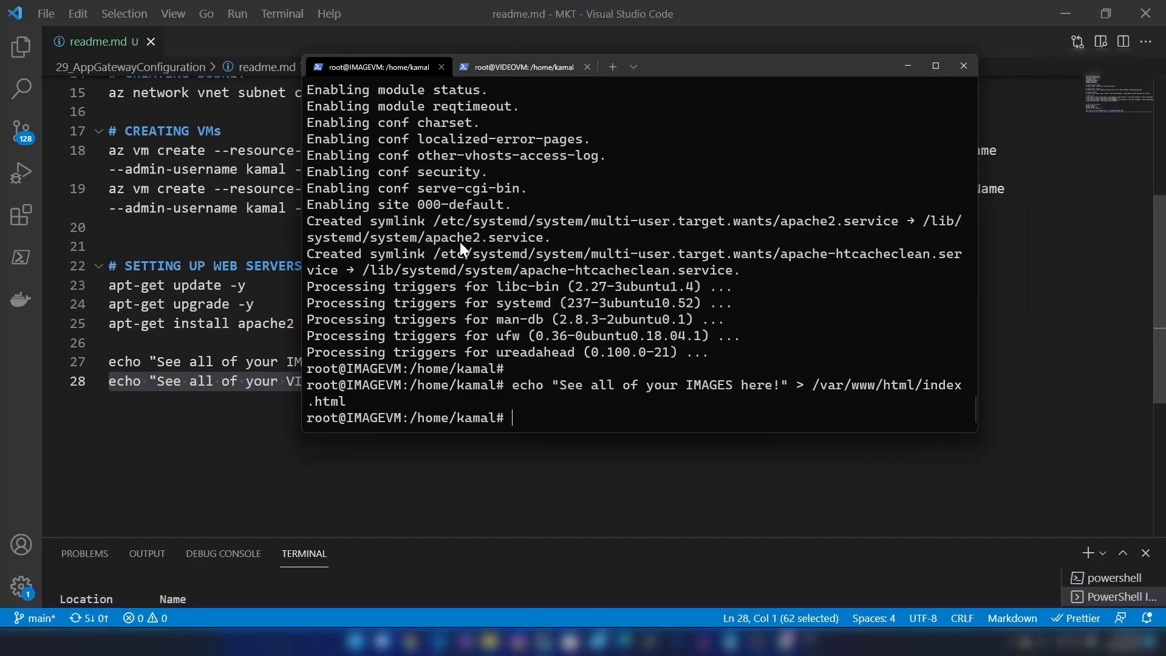
left_click(489, 68)
right_click(526, 231)
key("Return")
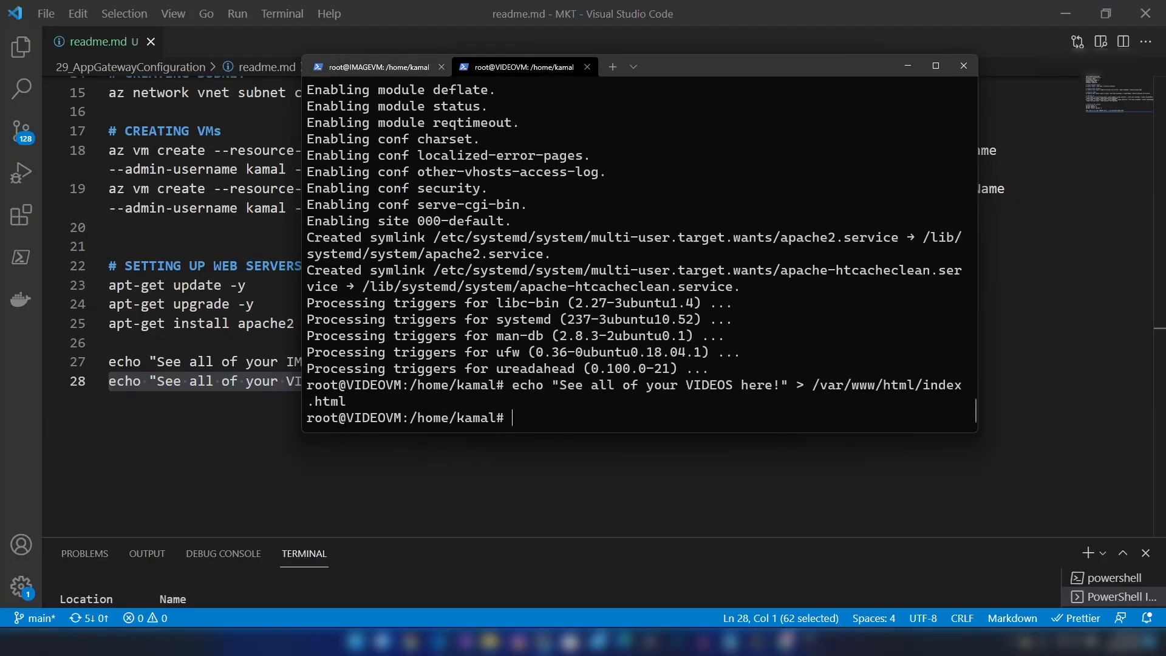
- Return to AppGatewayTestRG in the Azure portal and open the subnets of the VNET virtual network
key("alt+Tab")
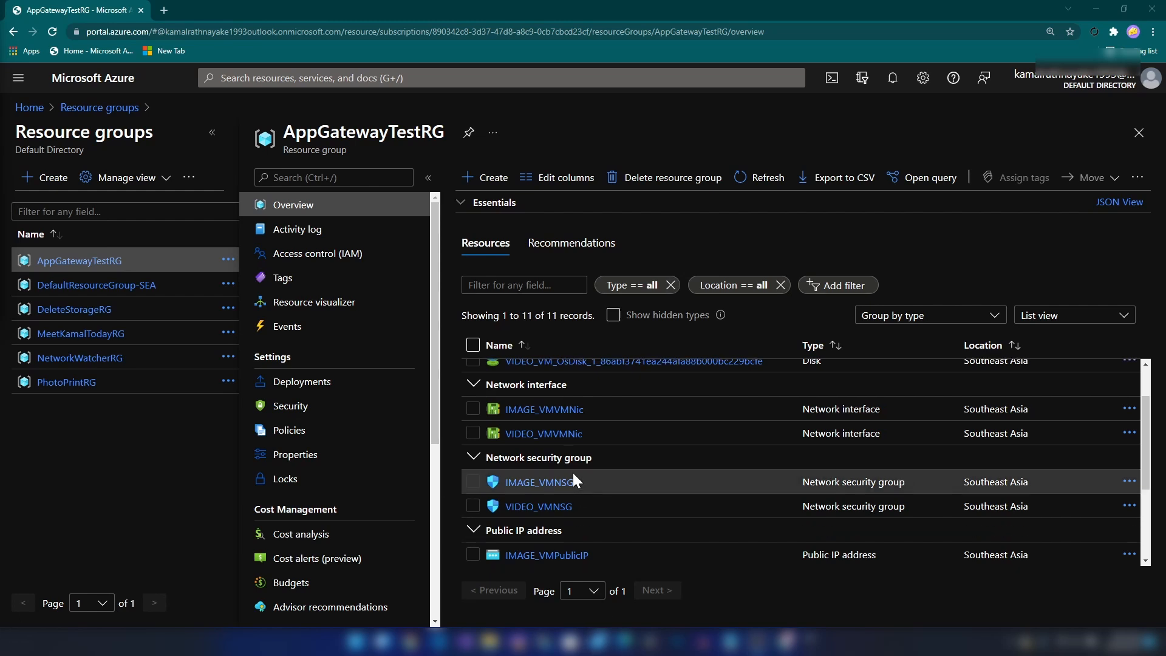
scroll(573, 473, "up", 2)
scroll(572, 471, "down", 3)
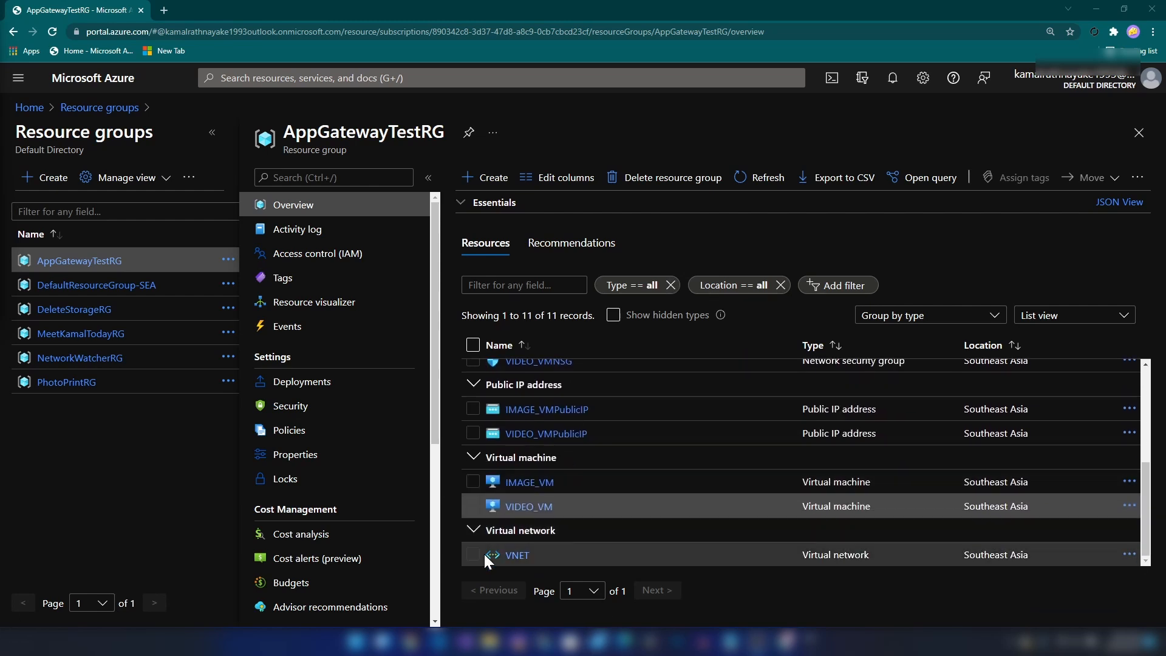
left_click(517, 554)
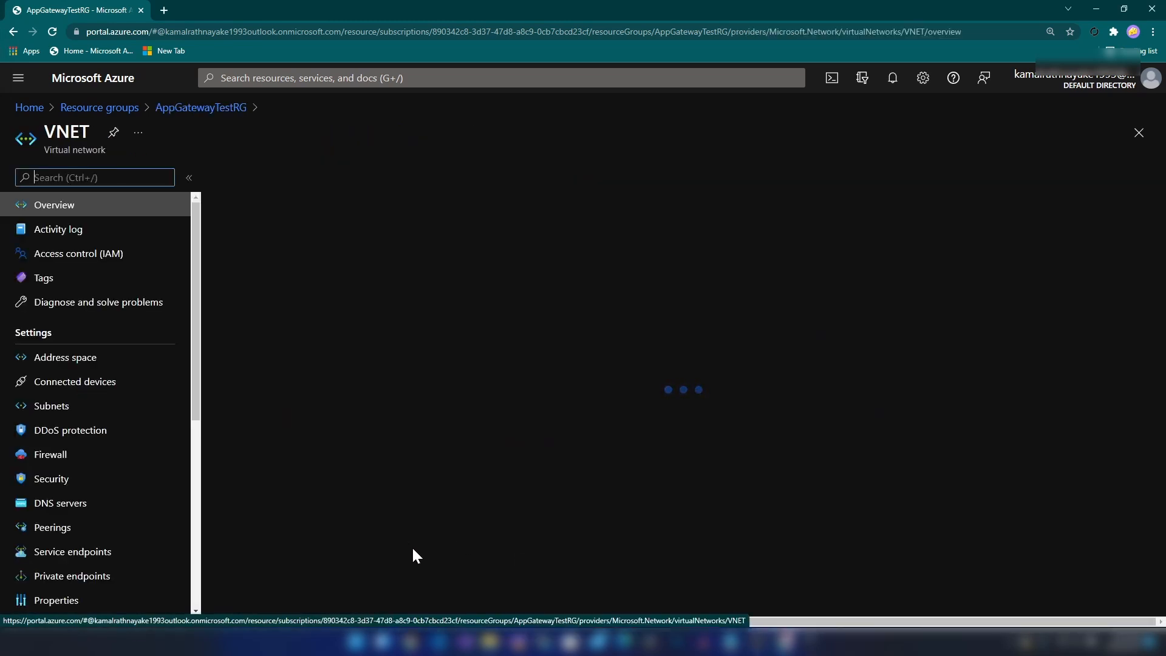
left_click(53, 406)
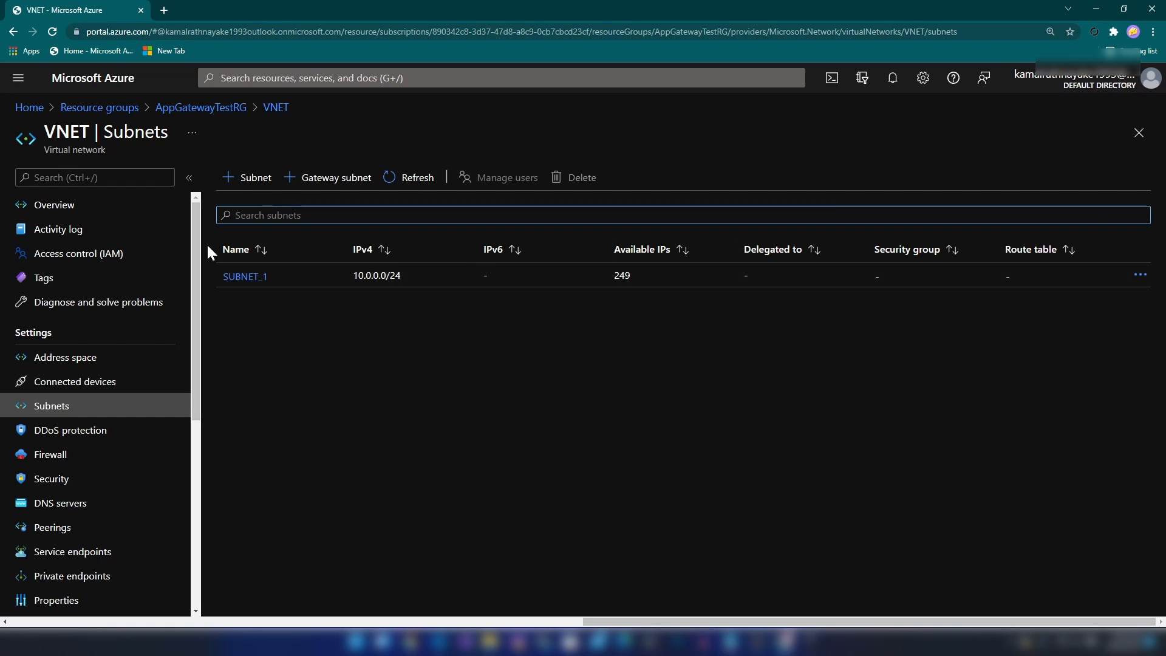
- Add a subnet named ApplicationSubnet with address range 10.0.1.0/24 to VNET and save it
left_click(237, 182)
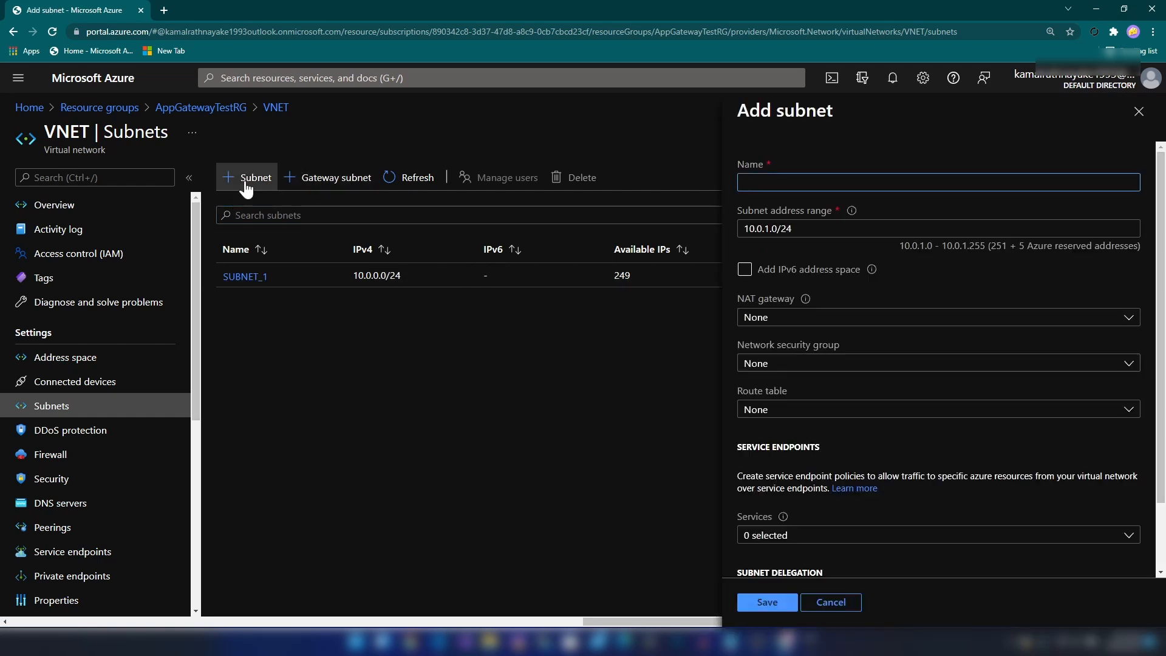
left_click(790, 187)
type("ApplicationSubnet")
key("Tab")
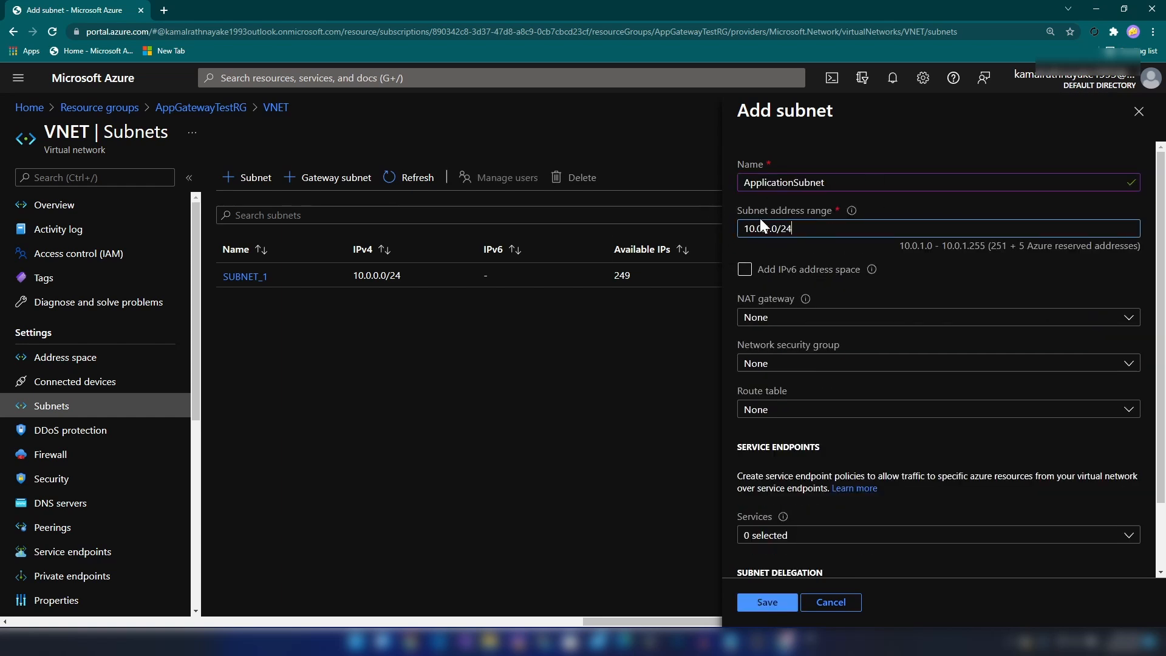
left_click_drag(763, 224, 836, 226)
left_click(836, 226)
left_click(843, 433)
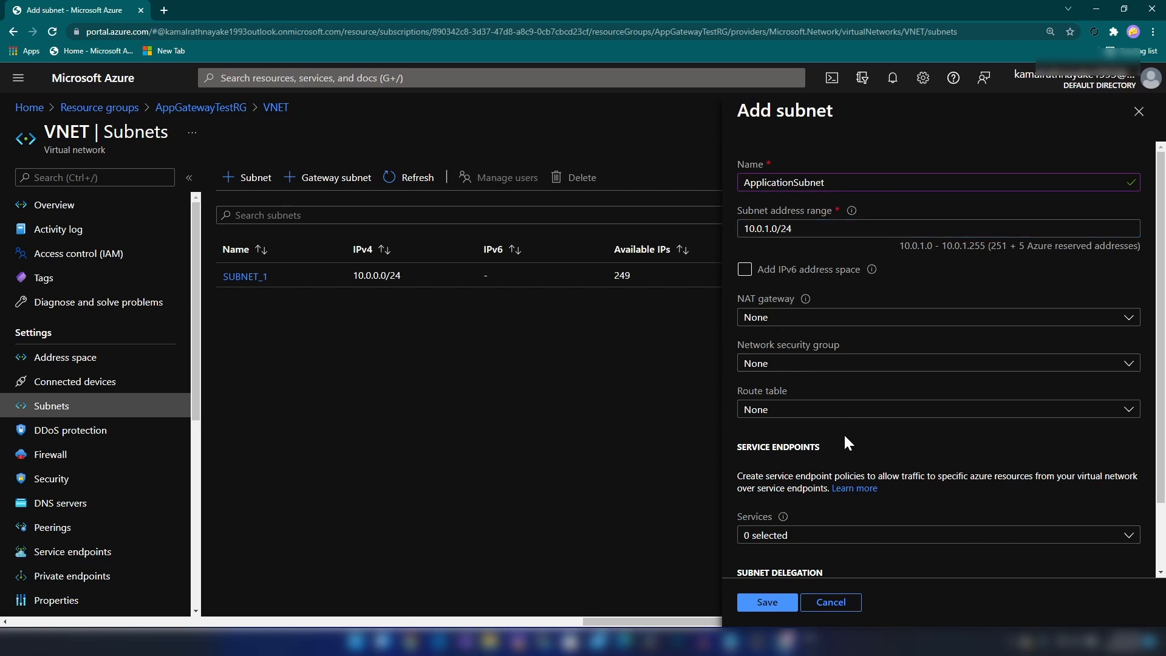
scroll(795, 382, "down", 1)
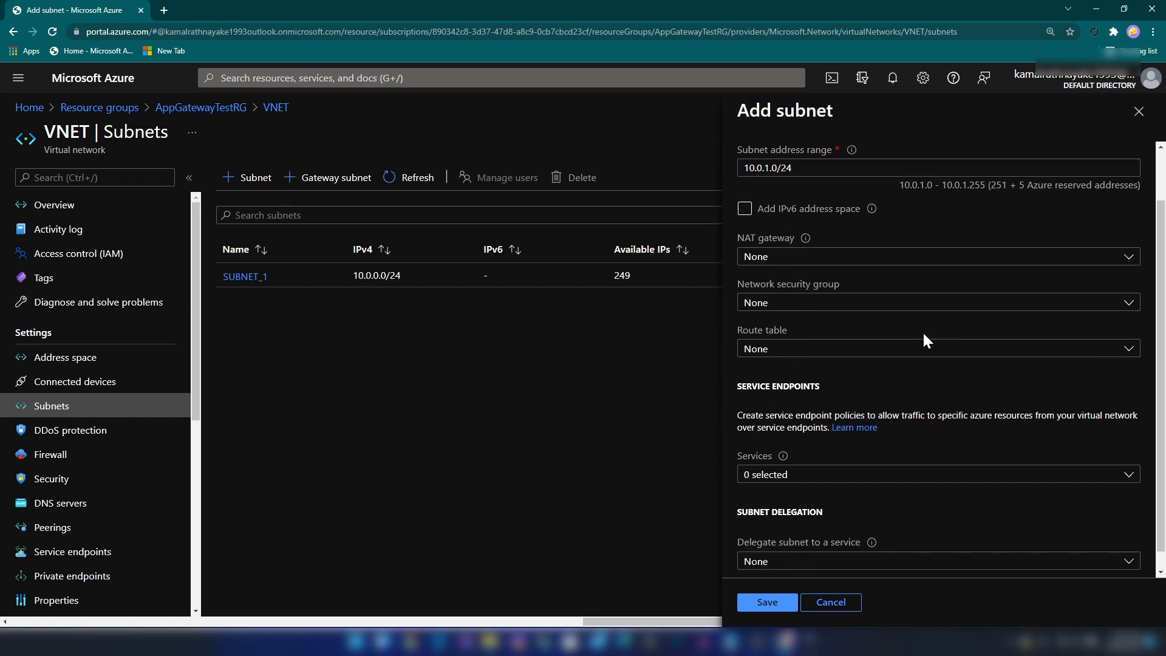
scroll(875, 388, "down", 1)
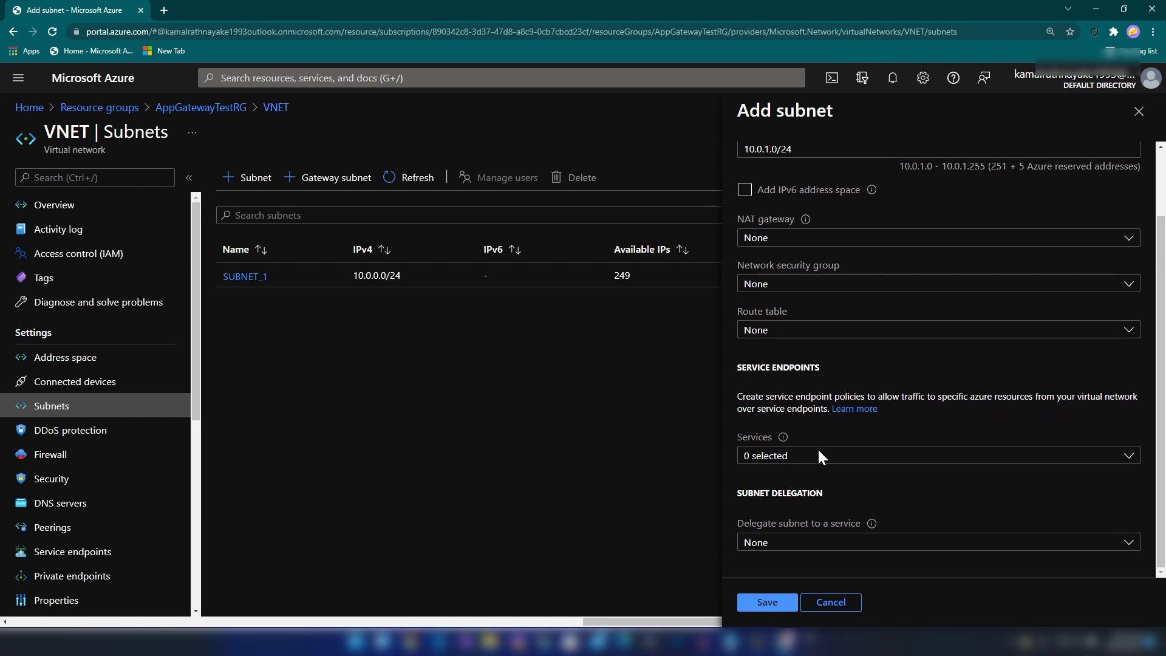
left_click(768, 602)
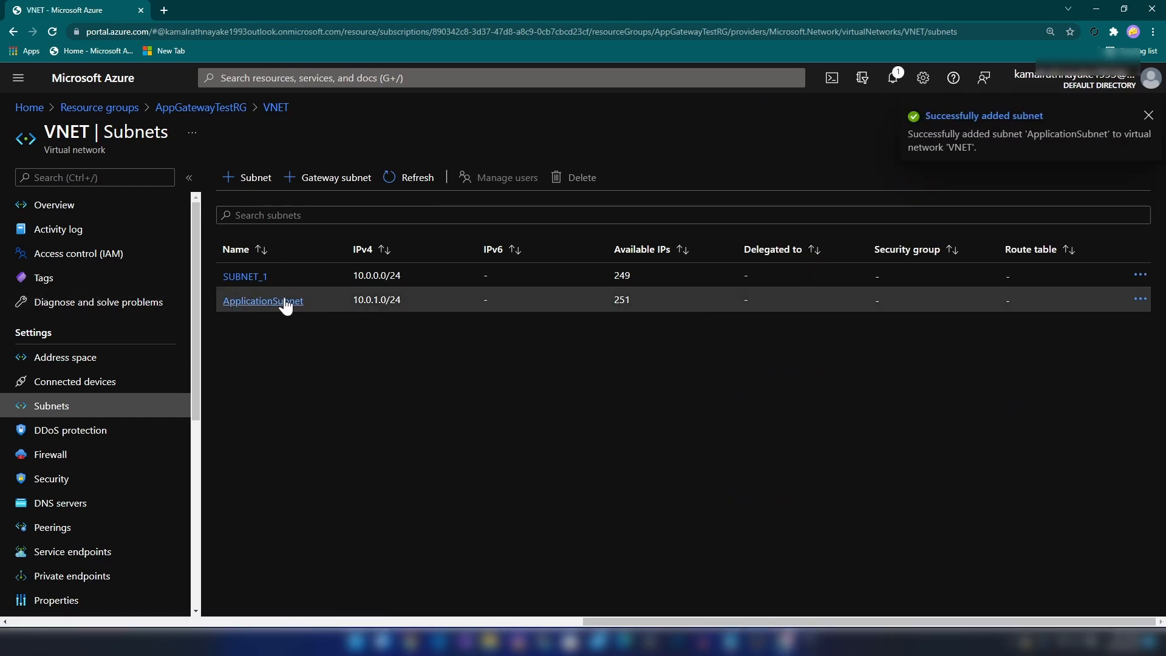
- Return to AppGatewayTestRG and examine the inbound port rules in IMAGE_VM's networking settings
left_click(202, 105)
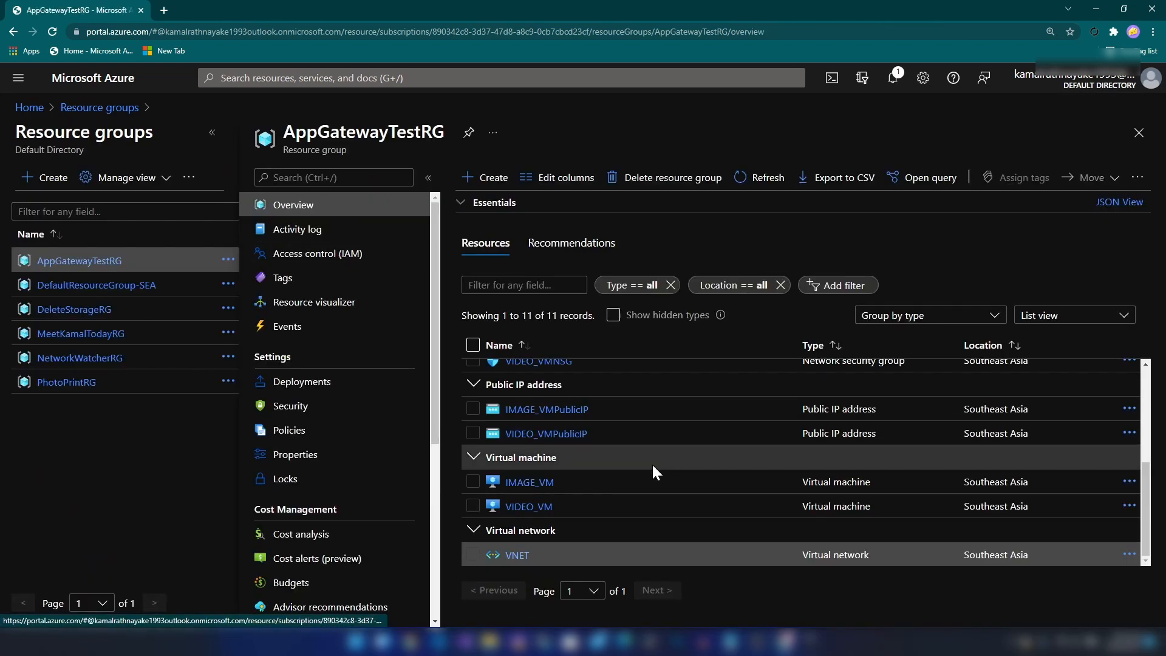
left_click(529, 483)
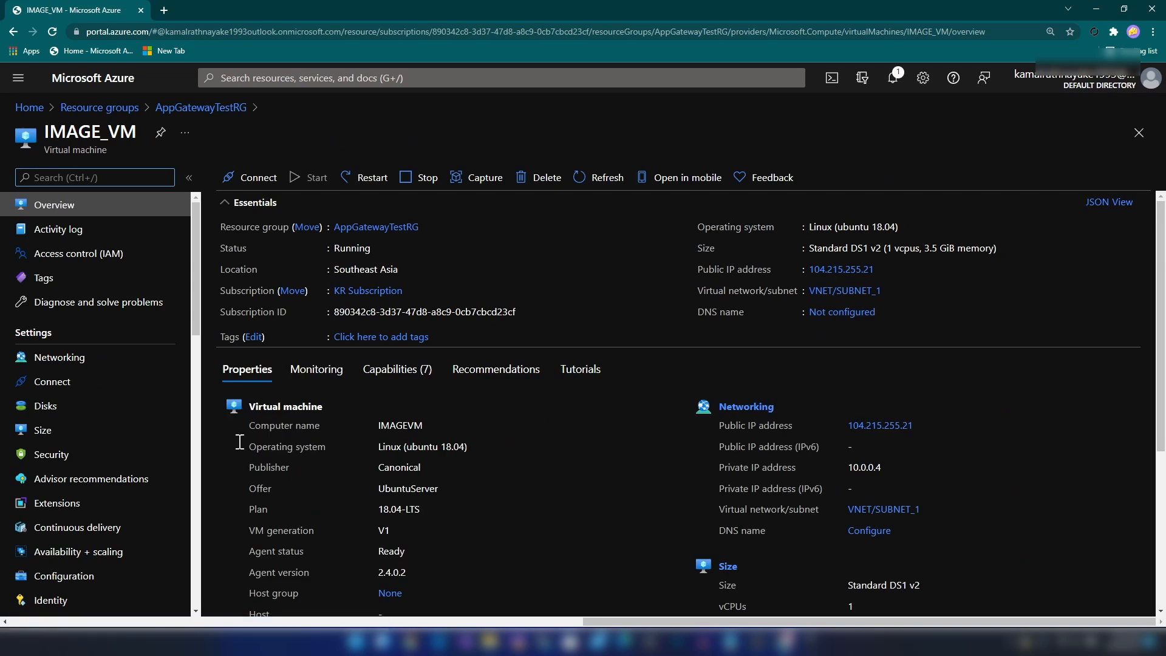
left_click(125, 365)
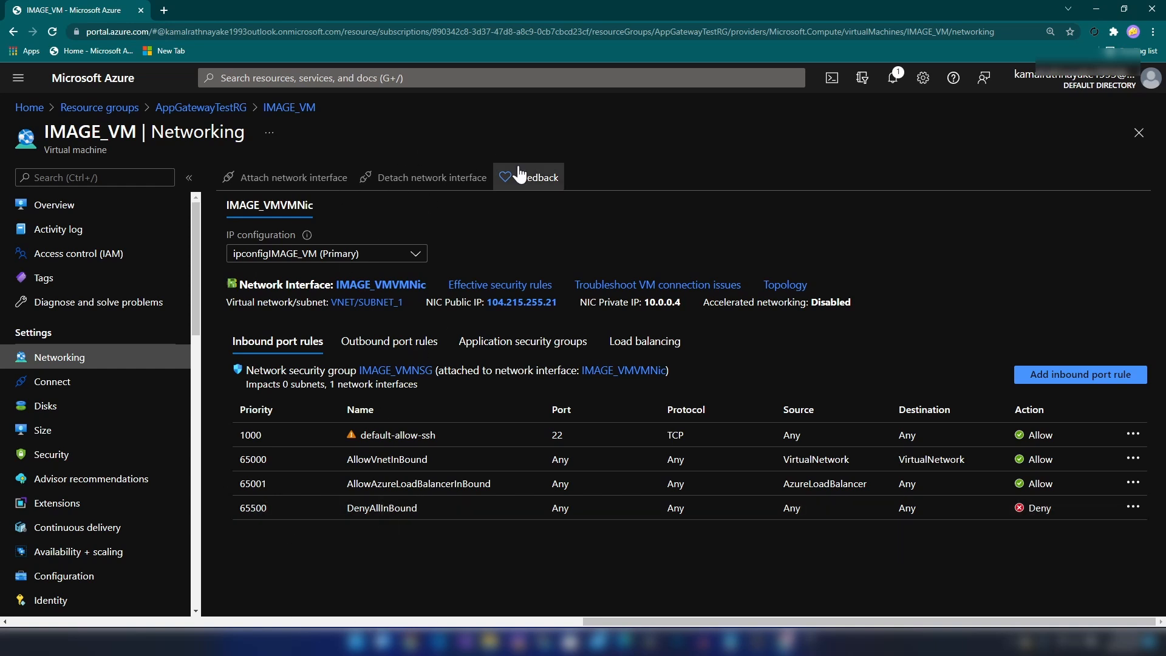
- From AppGatewayTestRG, search the marketplace for Application Gateway and start creating one
left_click(224, 105)
scroll(601, 474, "up", 5)
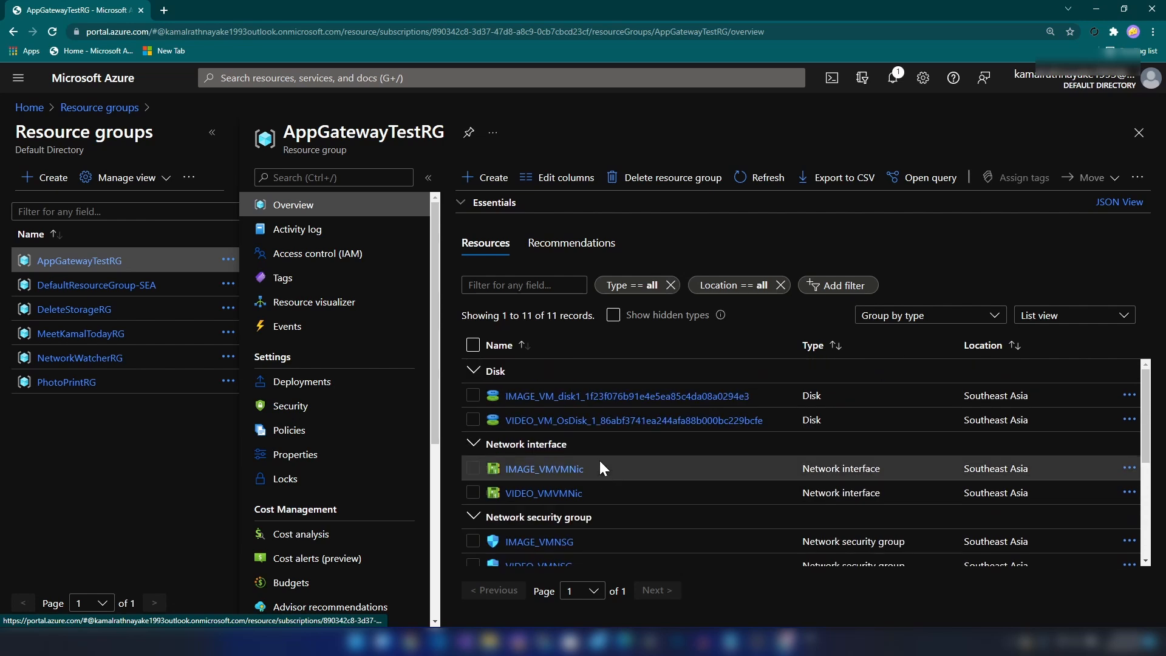
left_click(496, 181)
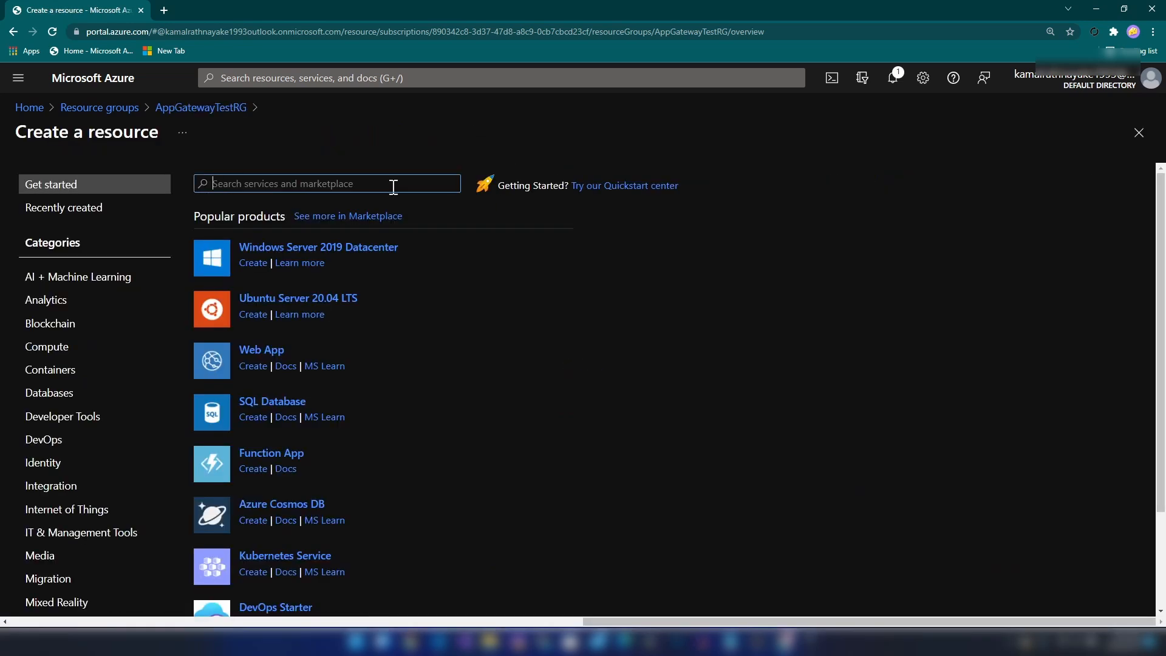
type("a")
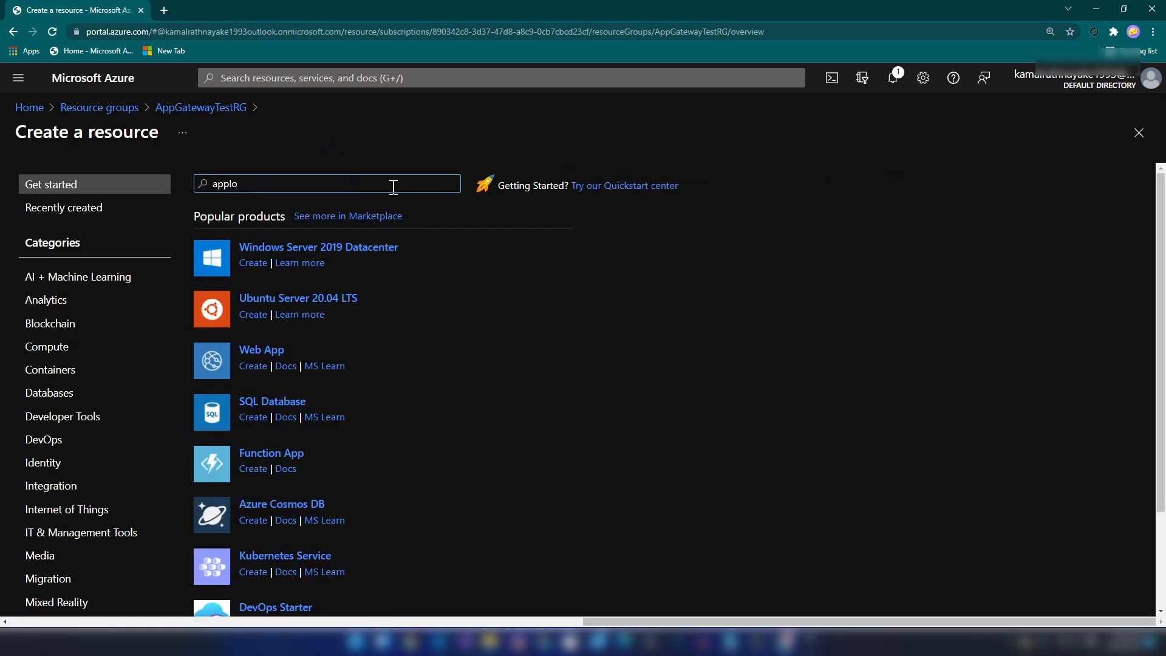
type("pplicat")
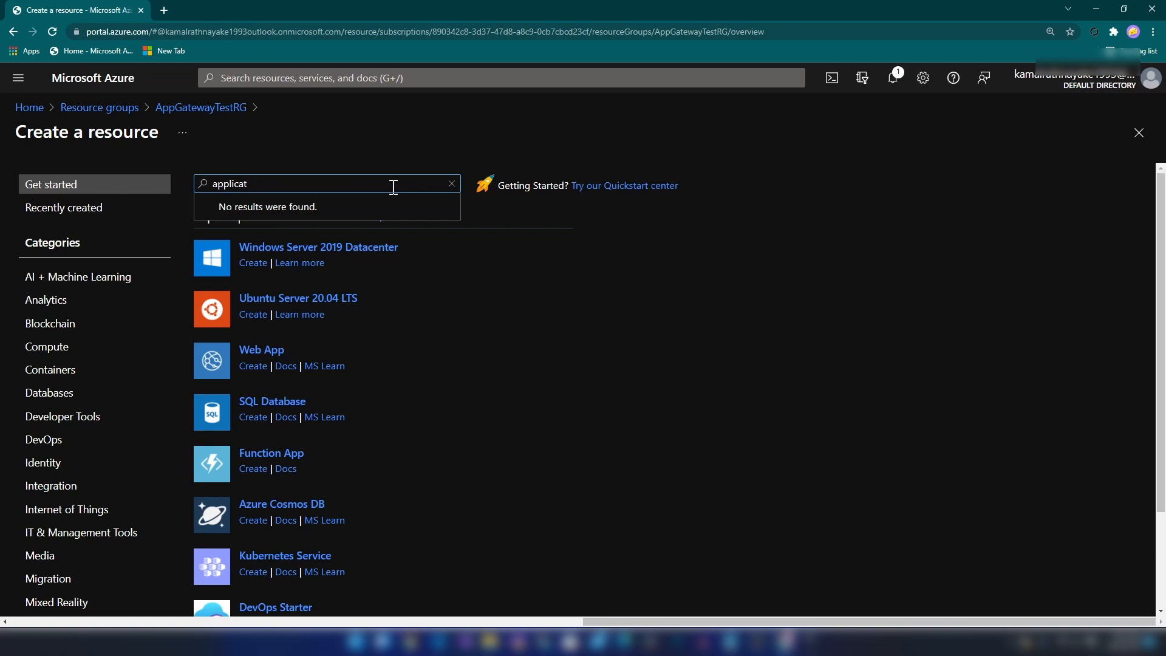
type("iion gate")
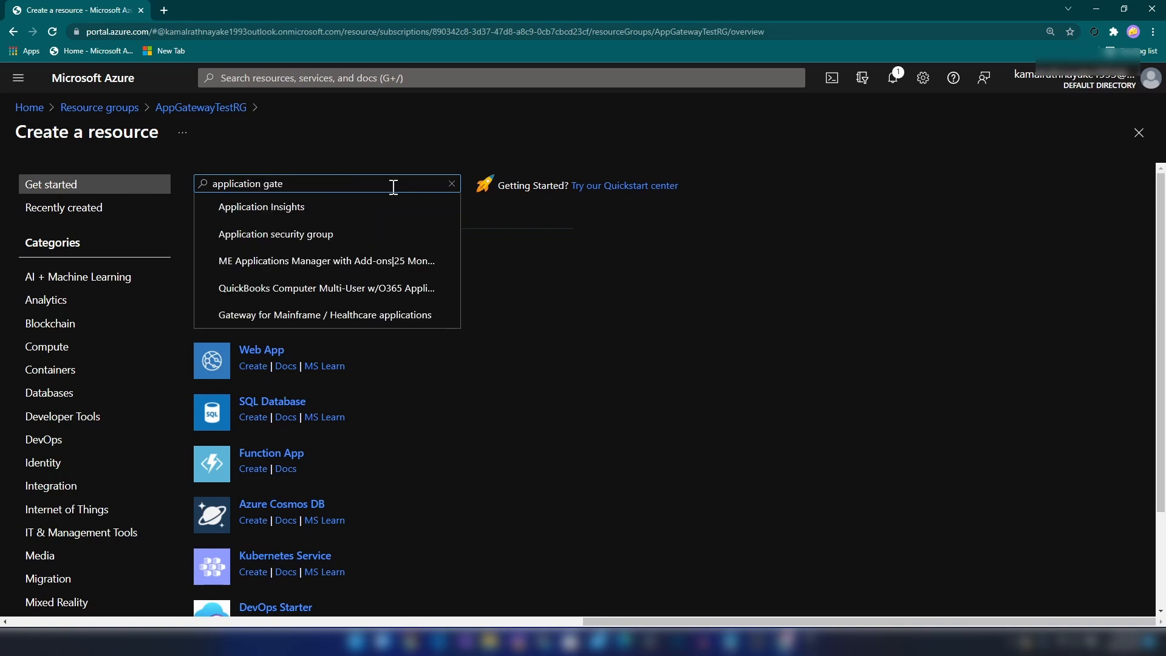
left_click(345, 206)
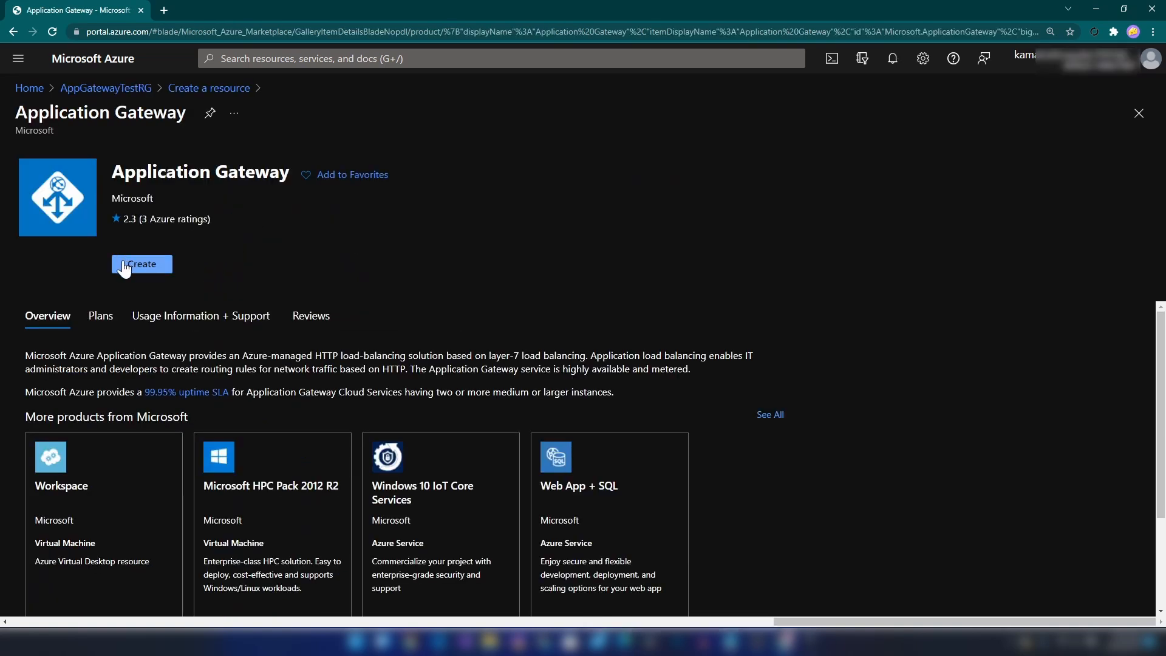
left_click(147, 263)
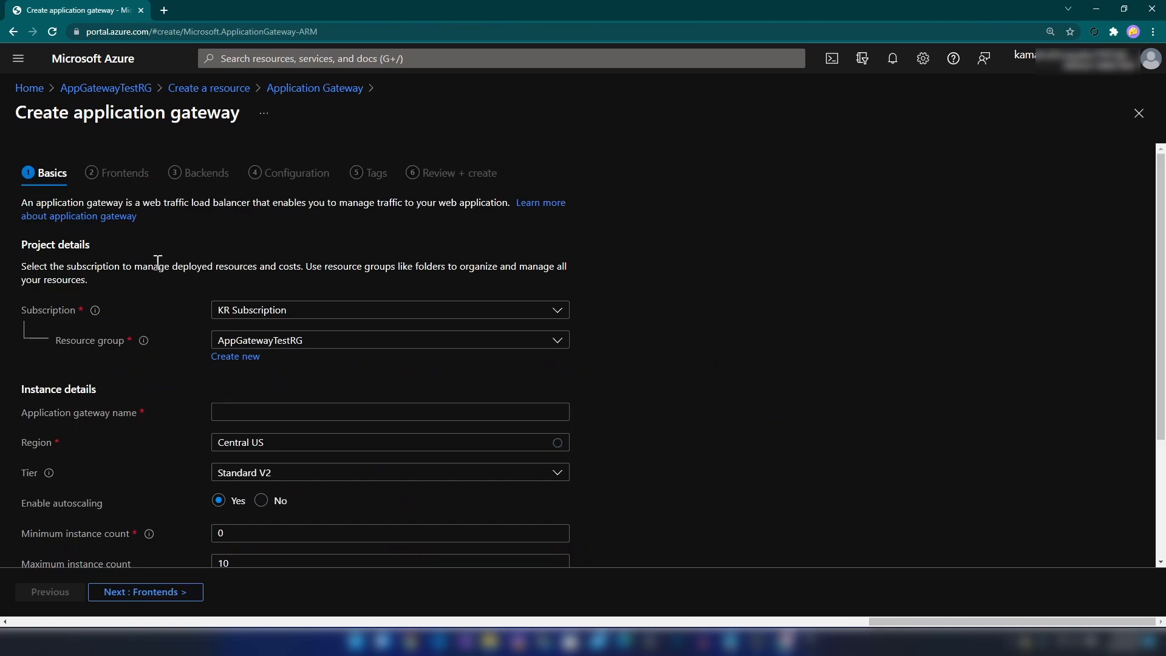
- Name the application gateway applicationgw and set its region to Southeast Asia, in resource group AppGatewayTestRG
scroll(144, 252, "down", 2)
left_click(272, 218)
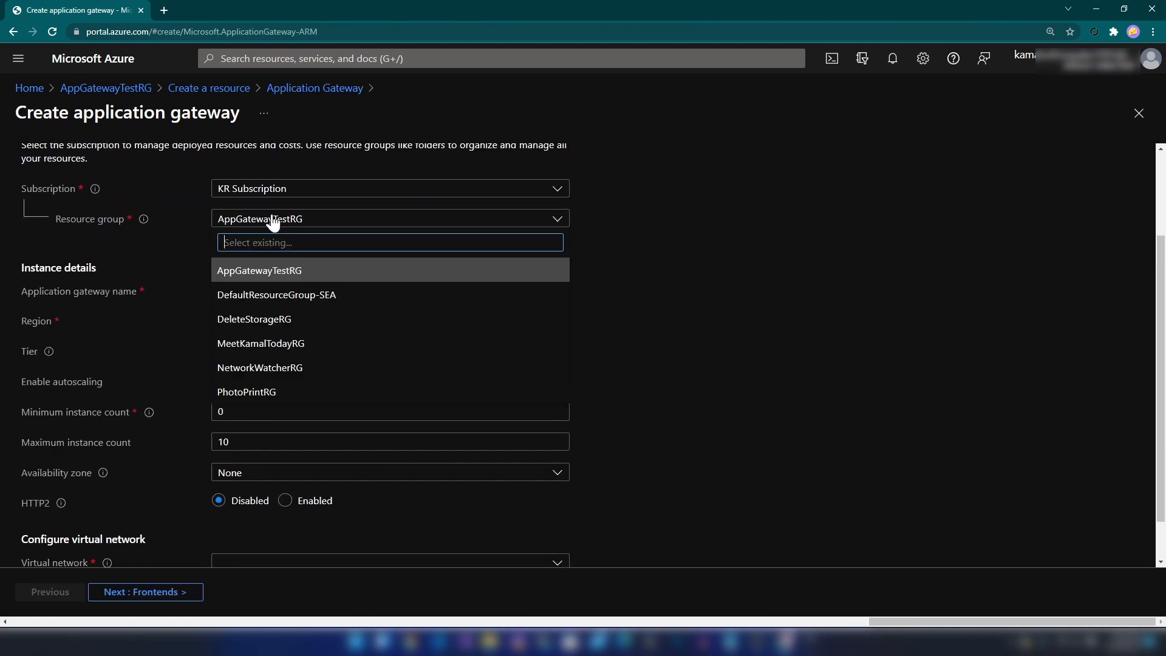
left_click(272, 220)
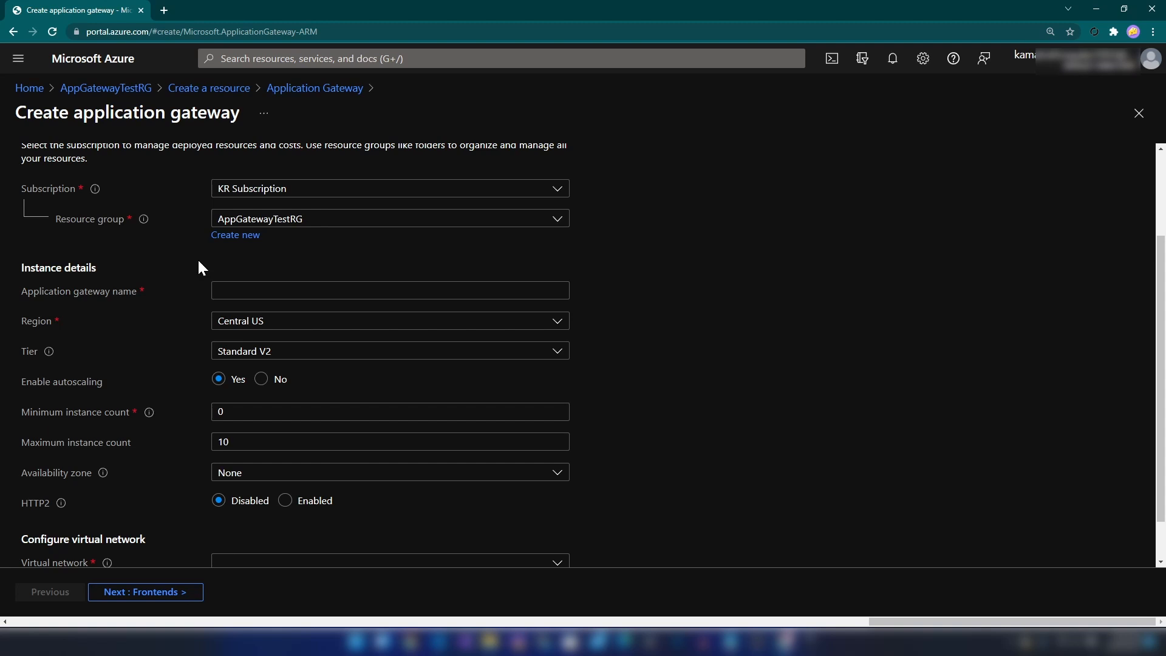
scroll(198, 262, "down", 1)
left_click(238, 236)
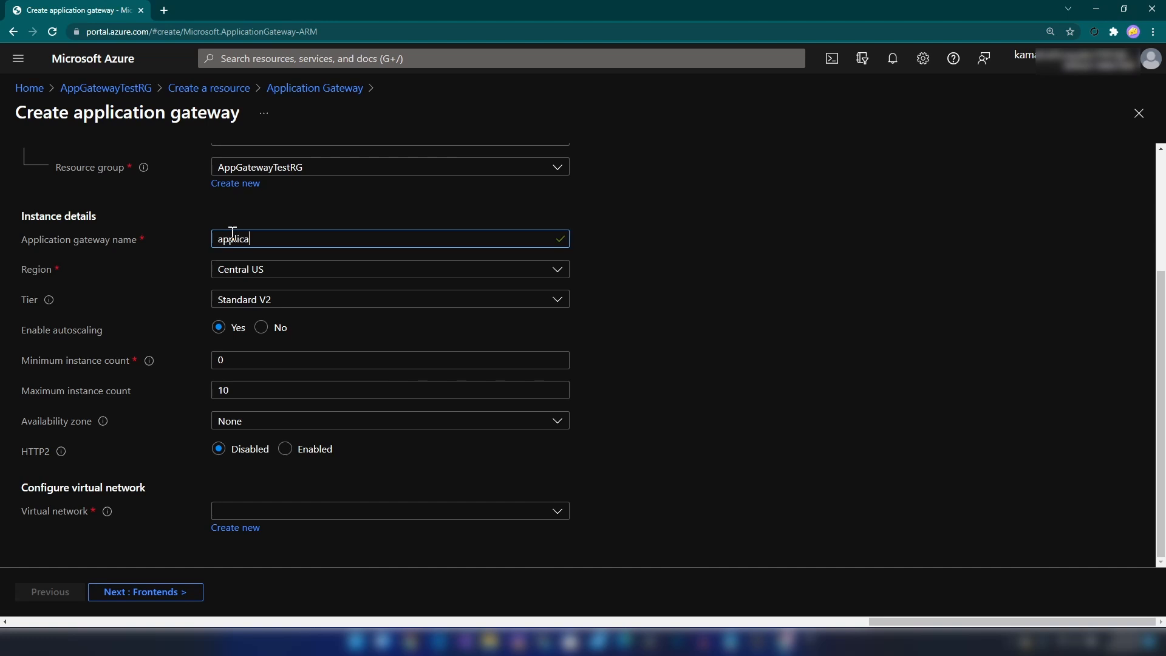
left_click(269, 270)
type("southeast")
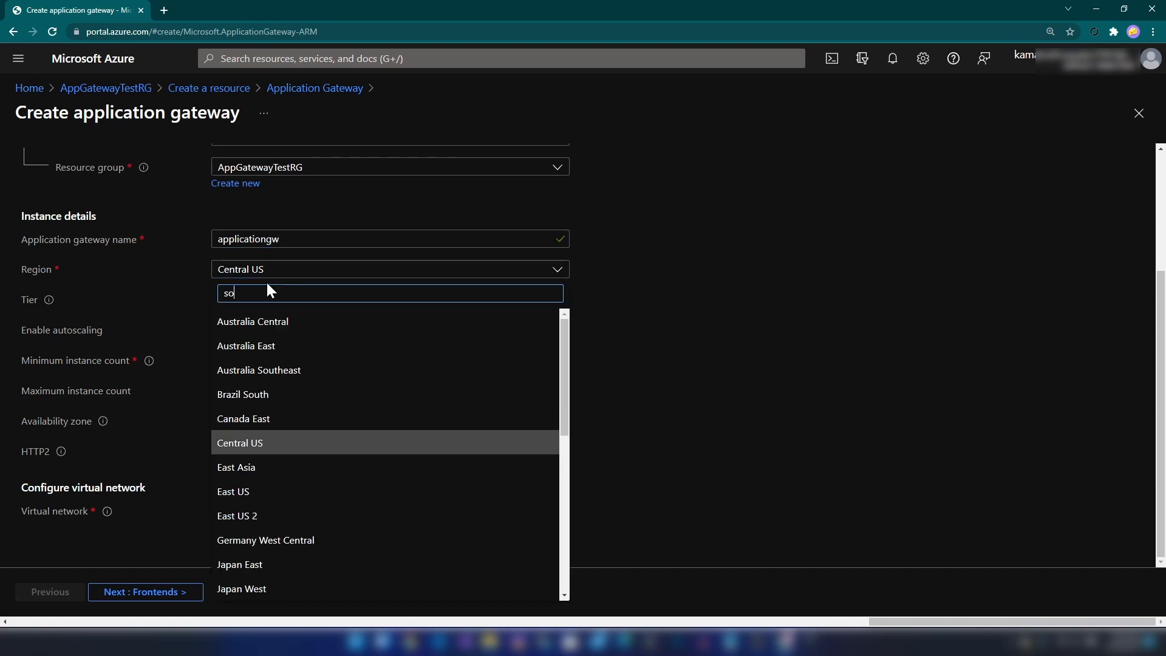
key("Down")
key("Down")
key("Return")
- Keep the gateway's tier at Standard V2 and turn off autoscaling
left_click(241, 301)
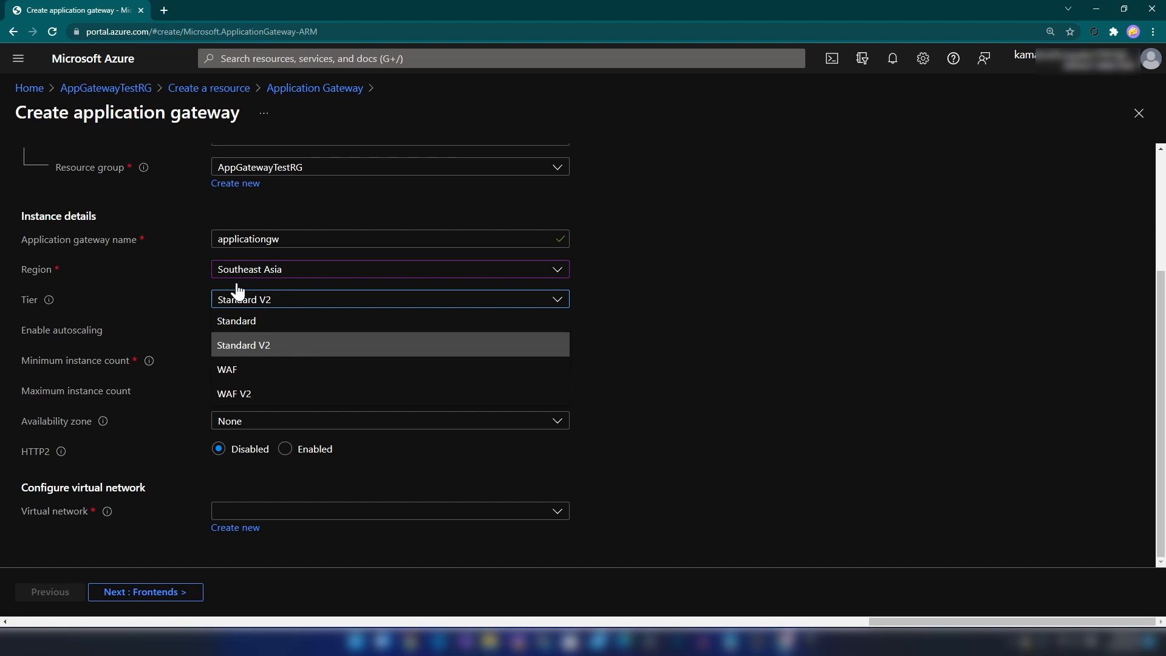
left_click(265, 347)
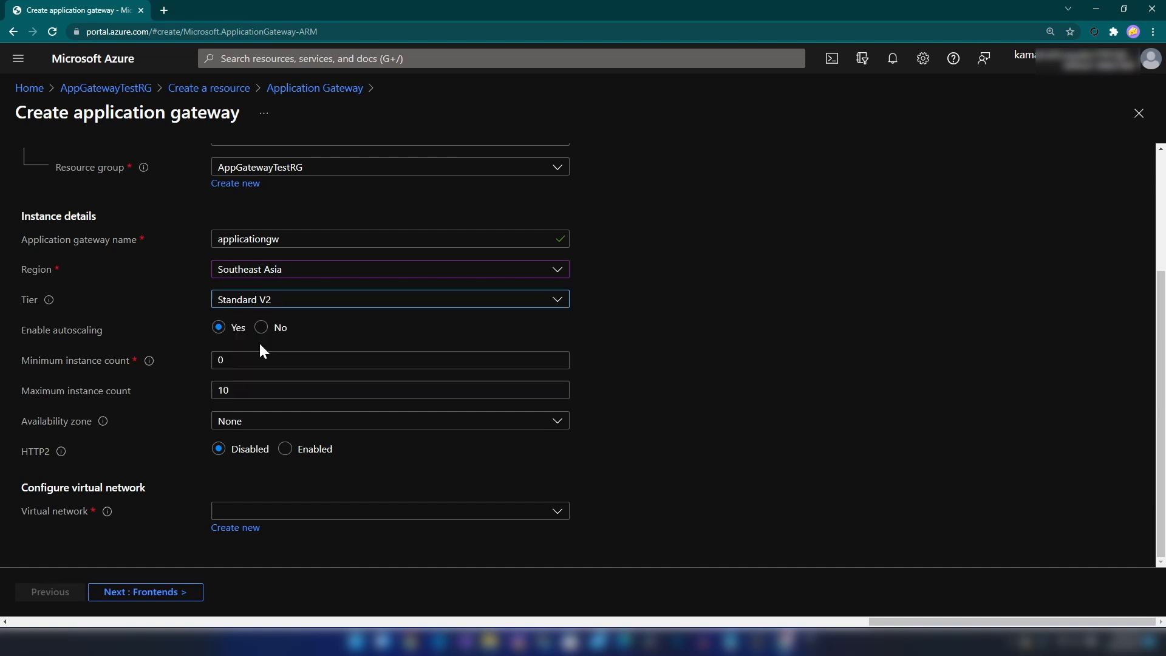
left_click(264, 304)
left_click(261, 302)
left_click_drag(58, 331, 108, 337)
left_click(118, 340)
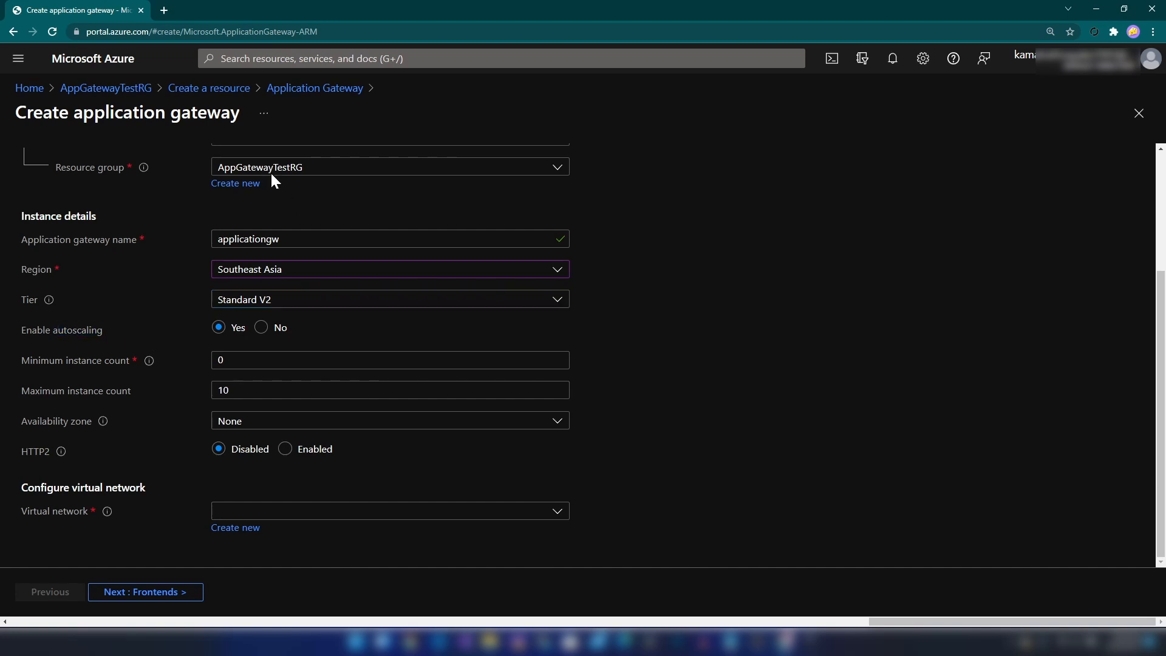
left_click(260, 327)
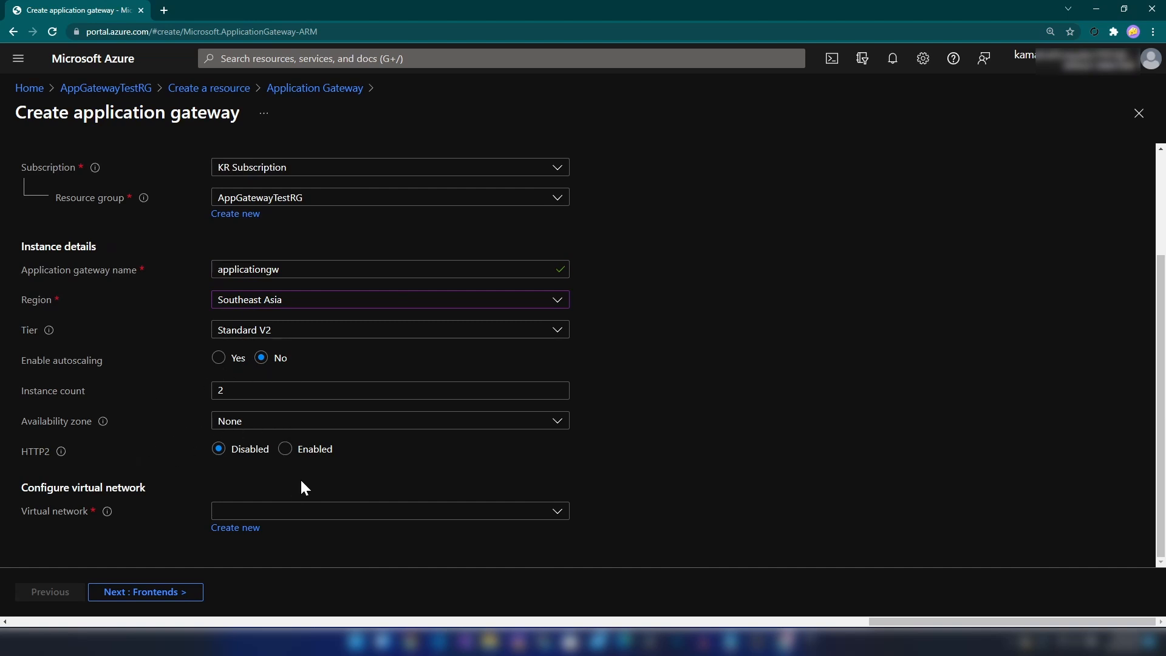
- Select VNET from AppGatewayTestRG as the gateway's virtual network
left_click_drag(72, 488, 151, 491)
left_click(296, 545)
left_click(265, 517)
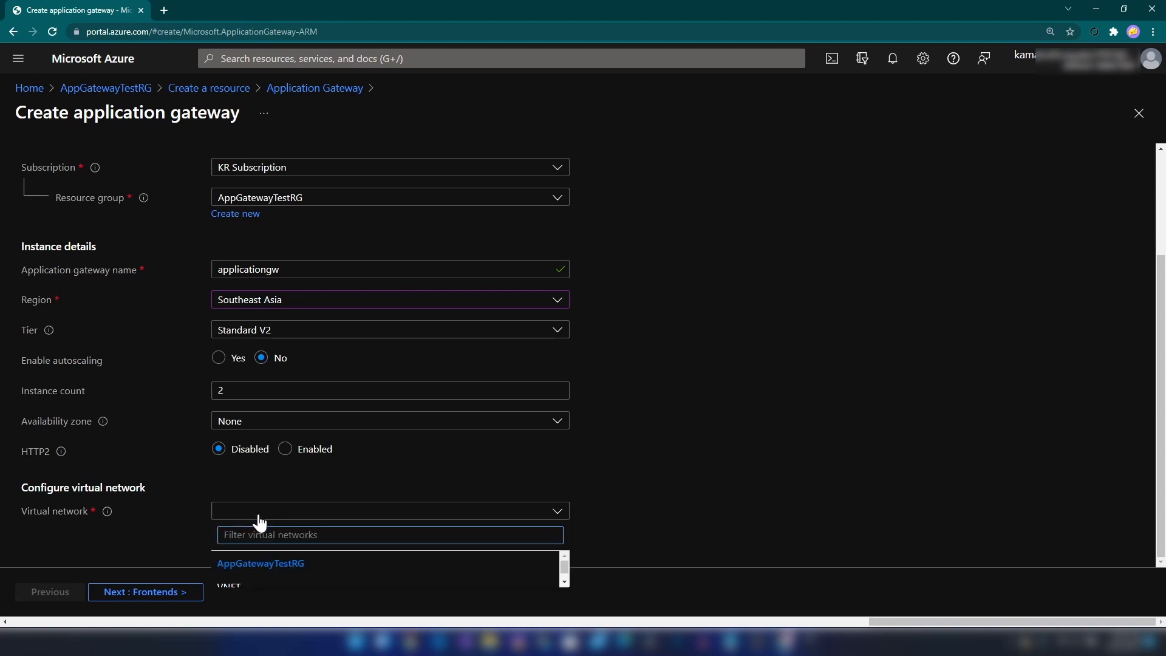
left_click(662, 472)
left_click(494, 519)
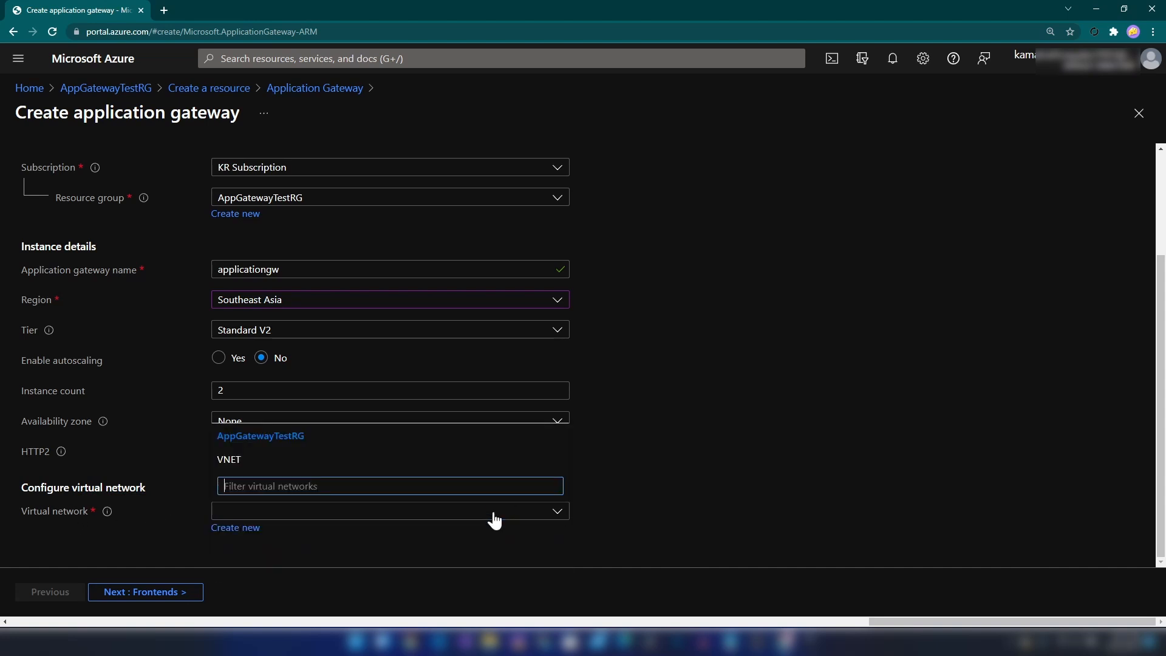
left_click(248, 461)
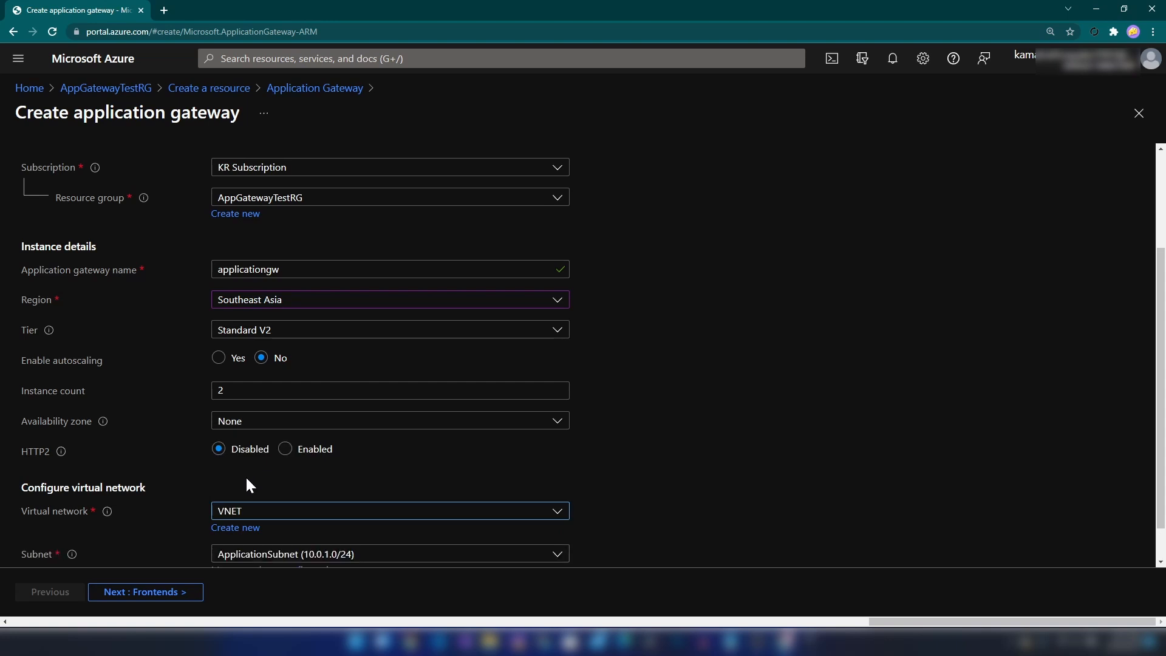
- Try to use SUBNET_1 (10.0.0.0/24) as the application gateway's subnet
left_click(243, 553)
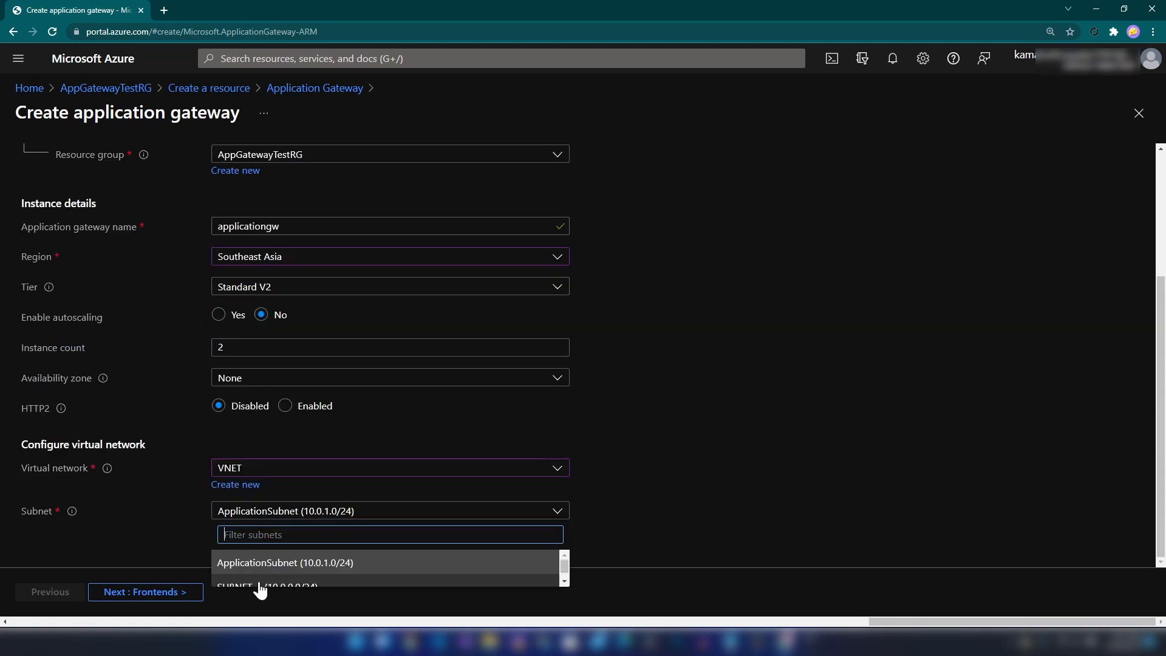
scroll(267, 583, "down", 1)
scroll(272, 581, "up", 1)
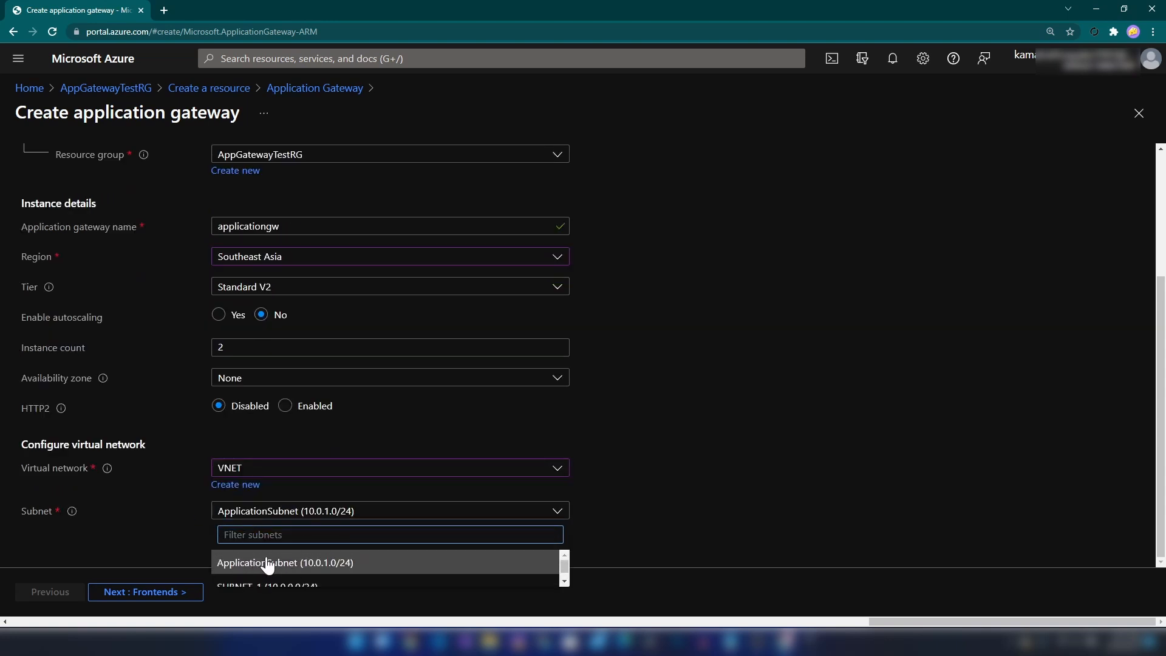
scroll(267, 565, "down", 1)
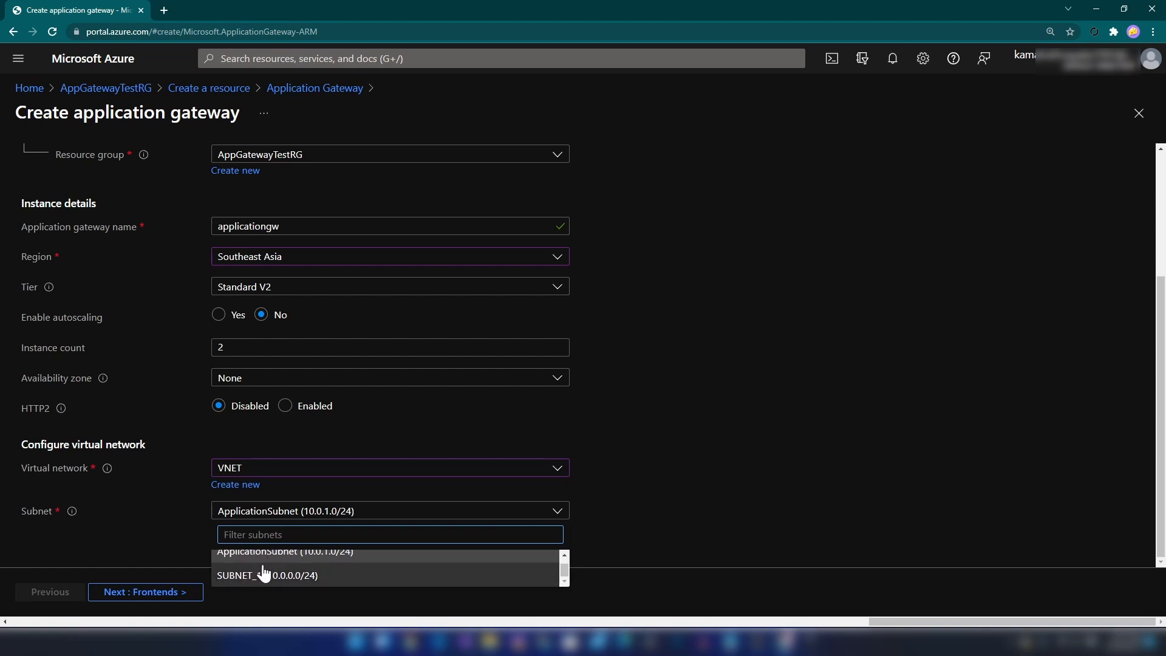
left_click(249, 581)
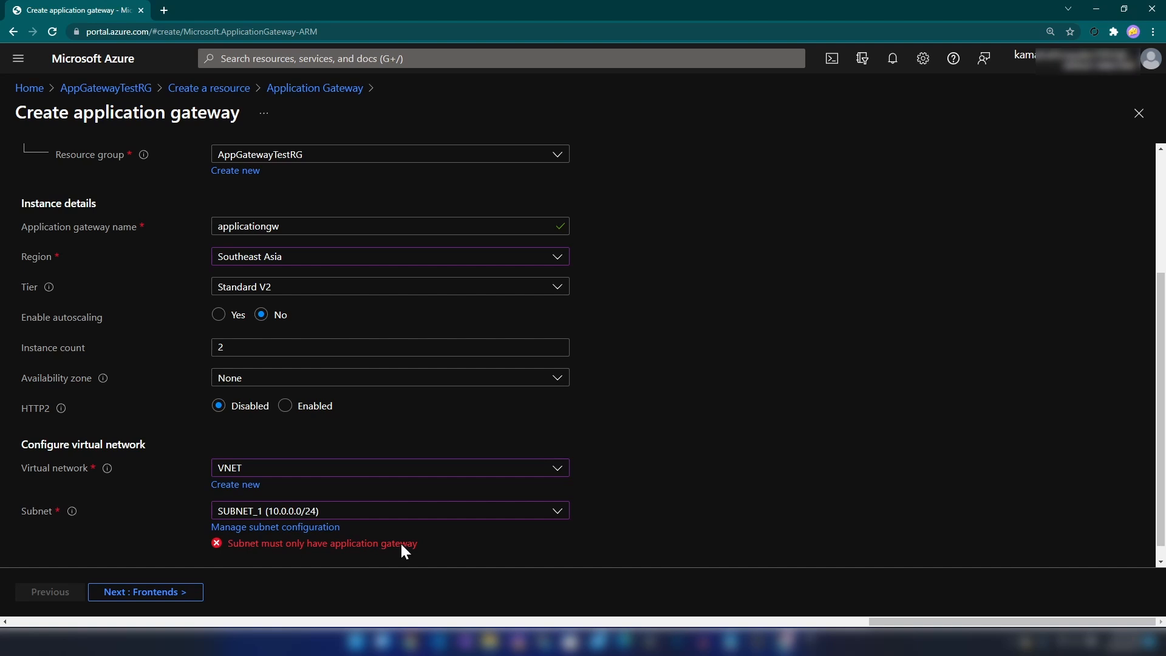
- Set the application gateway's subnet to ApplicationSubnet (10.0.1.0/24)
left_click(267, 510)
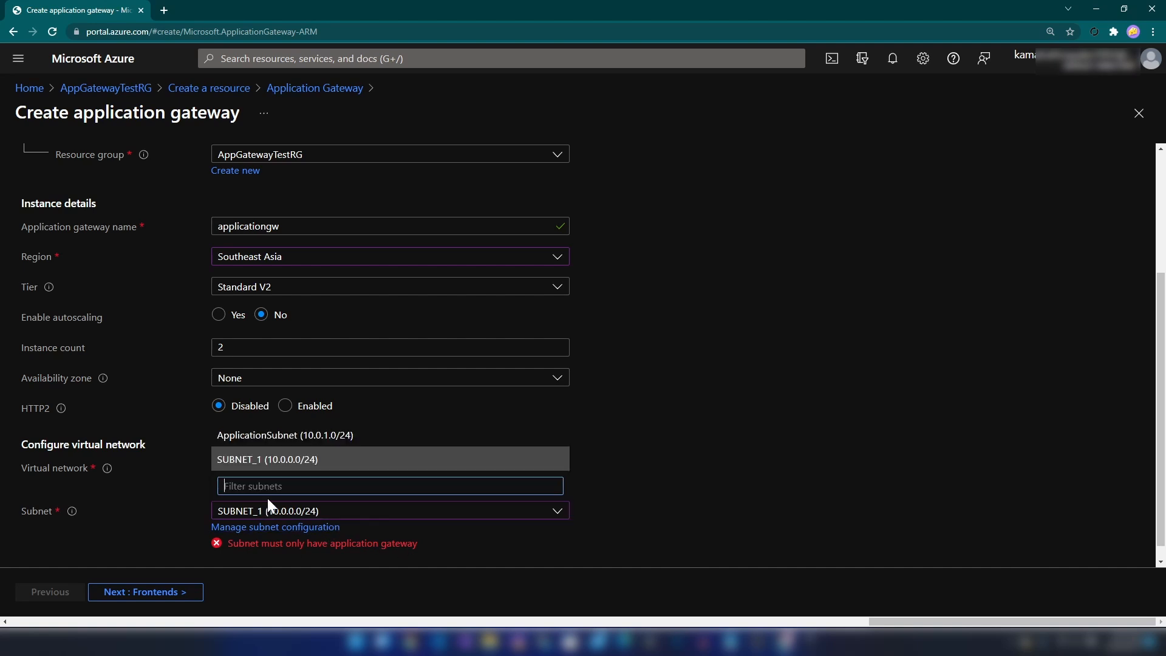
left_click(267, 435)
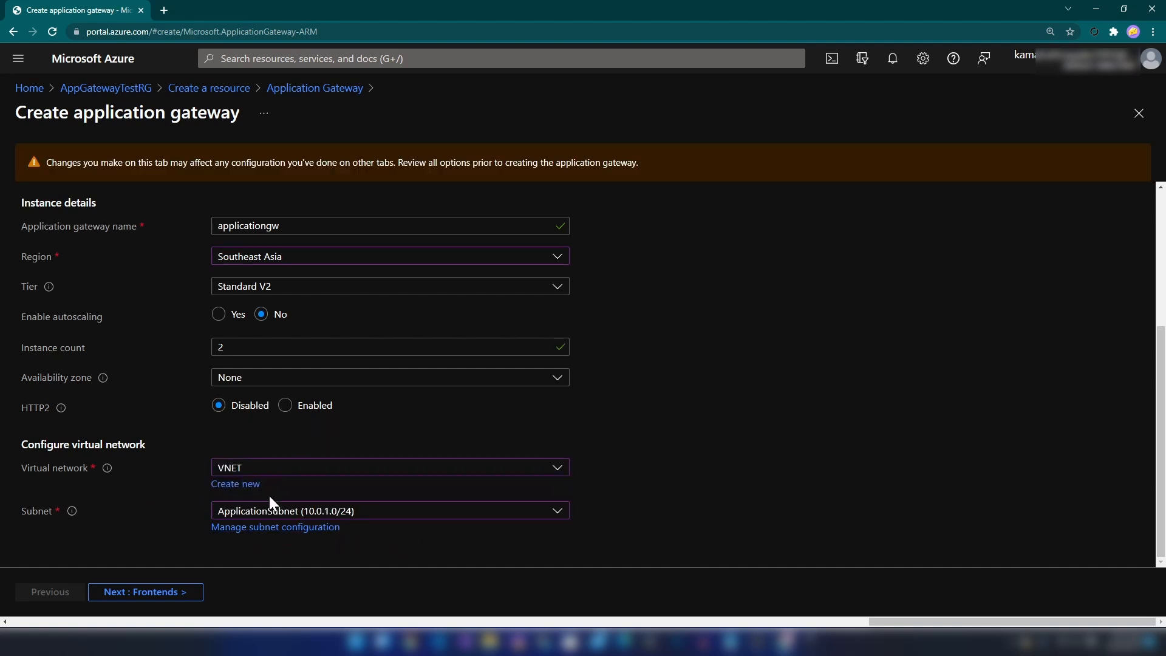
left_click(273, 510)
left_click(242, 436)
- Give the gateway's public frontend a new public IP address named appgwip
left_click(161, 594)
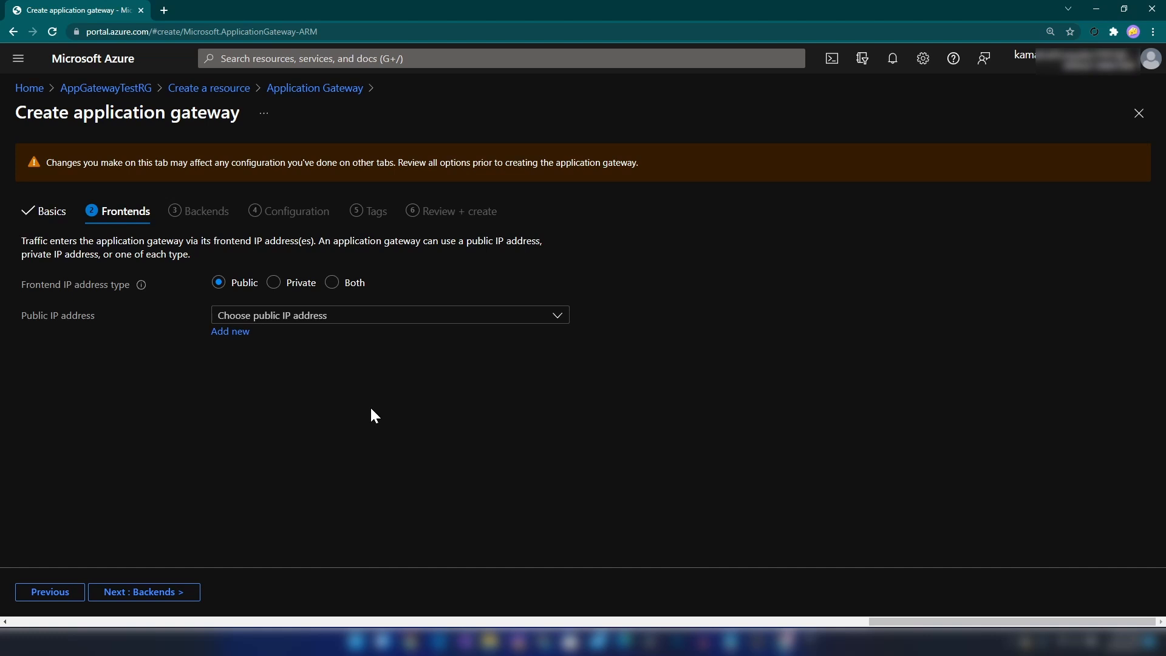
left_click(228, 332)
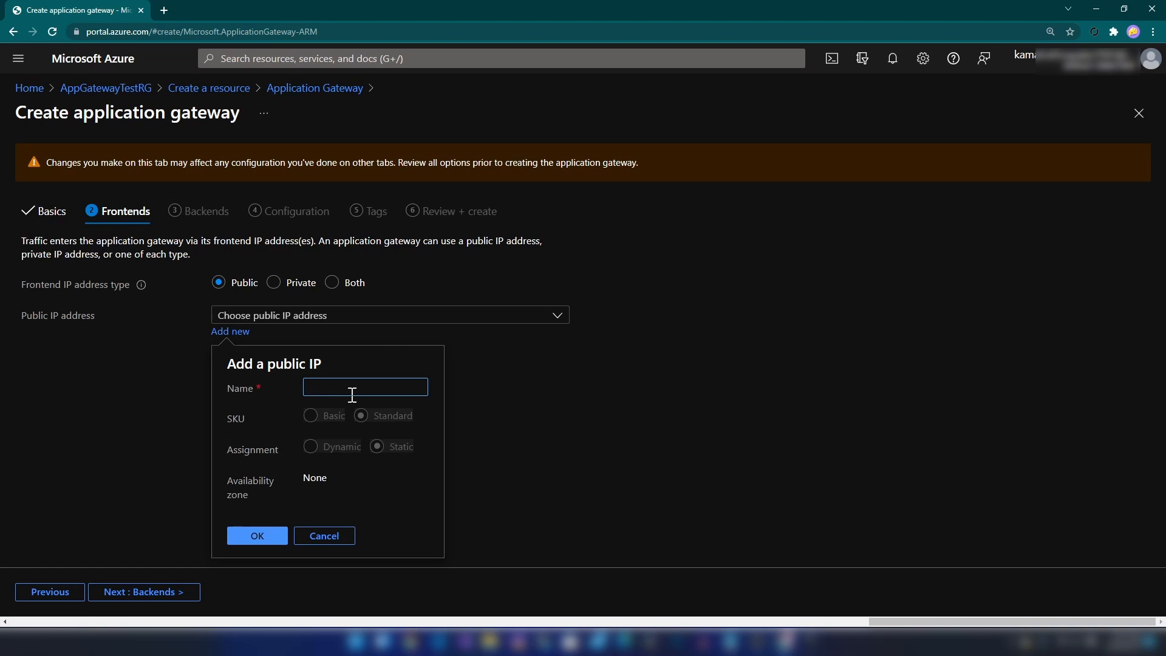
type("appwg")
key("BackSpace")
key("BackSpace")
type("gw")
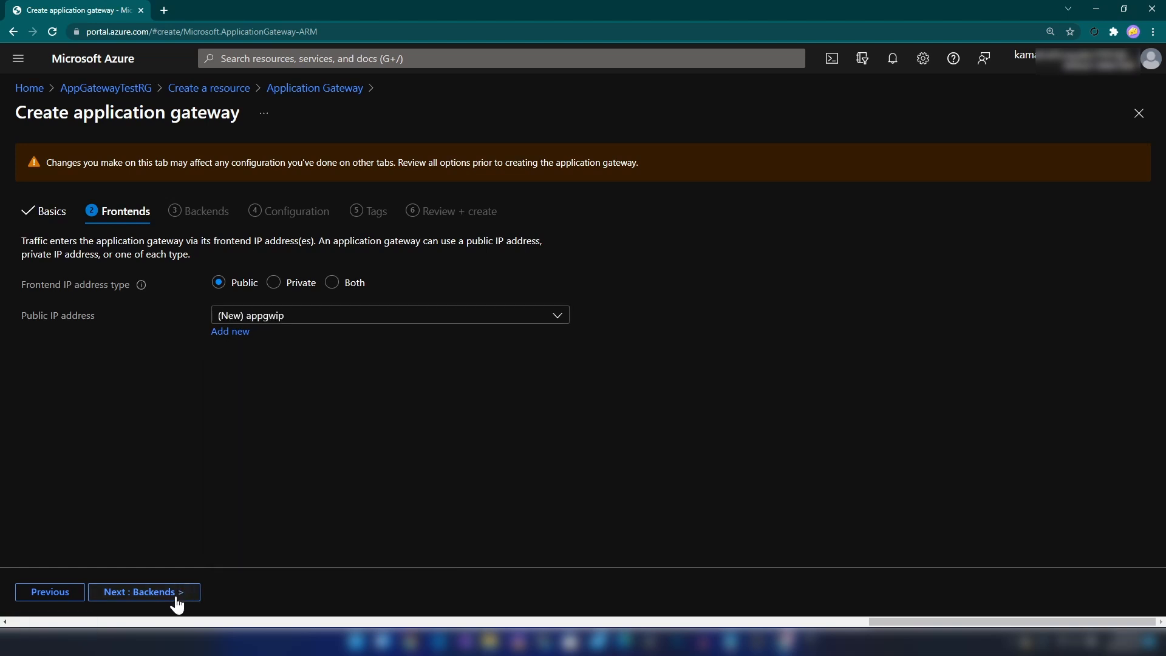
- Start a new backend pool for the gateway named ImageServers
left_click(175, 599)
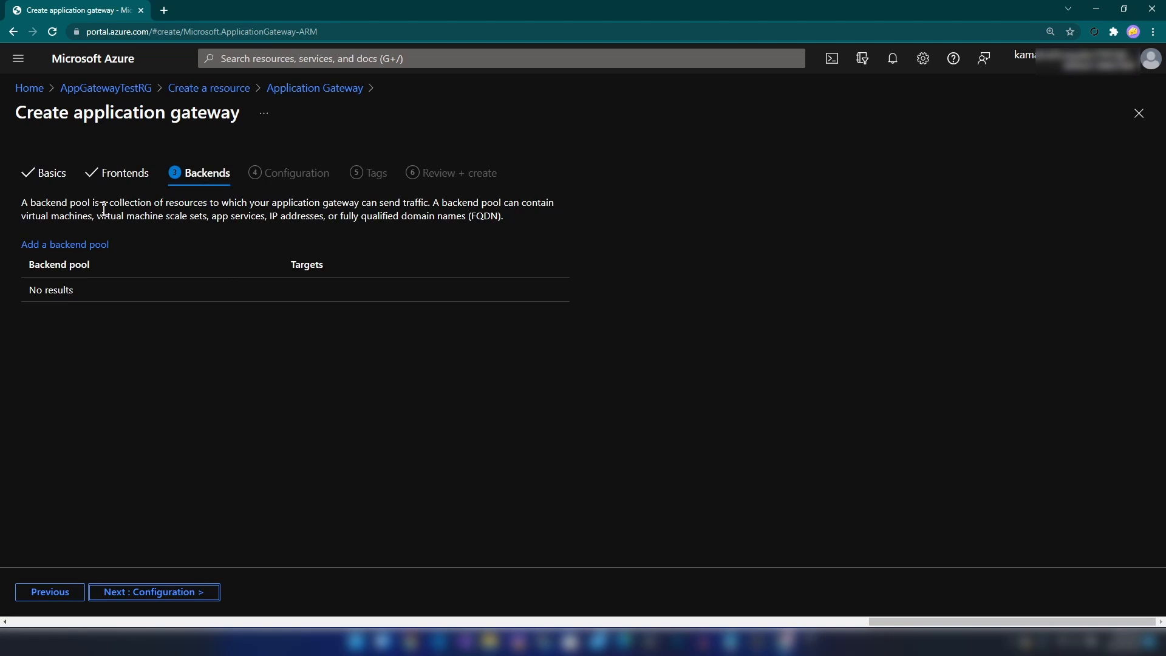
left_click_drag(68, 203, 317, 217)
left_click(317, 216)
left_click(82, 246)
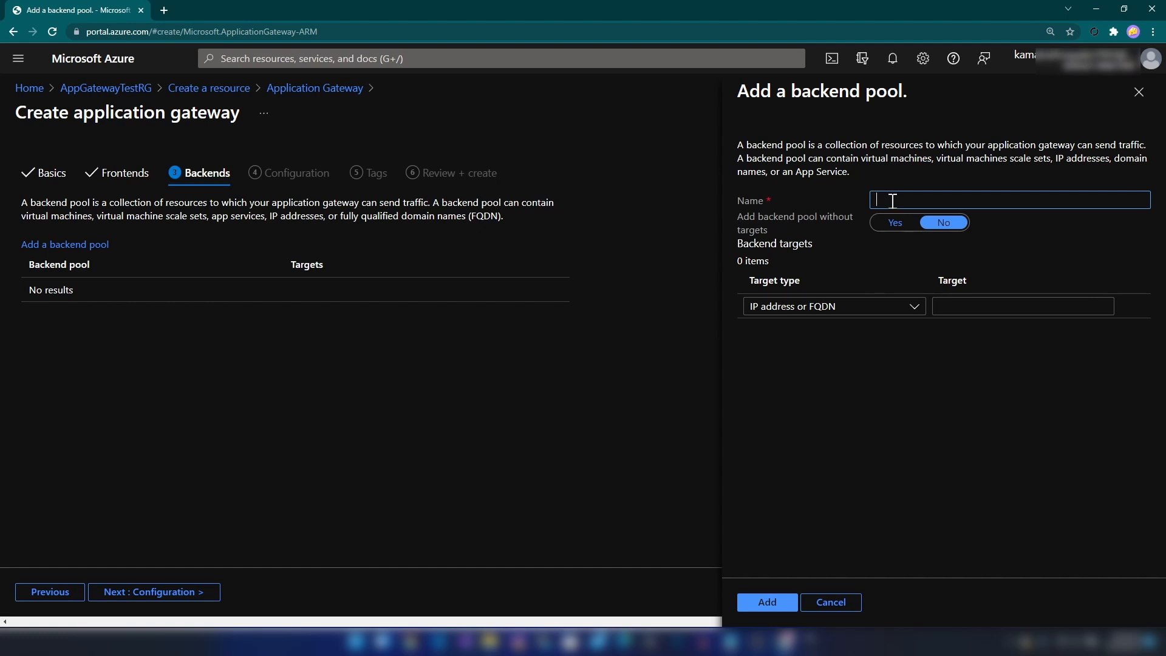
type("ImageSer")
type("vers")
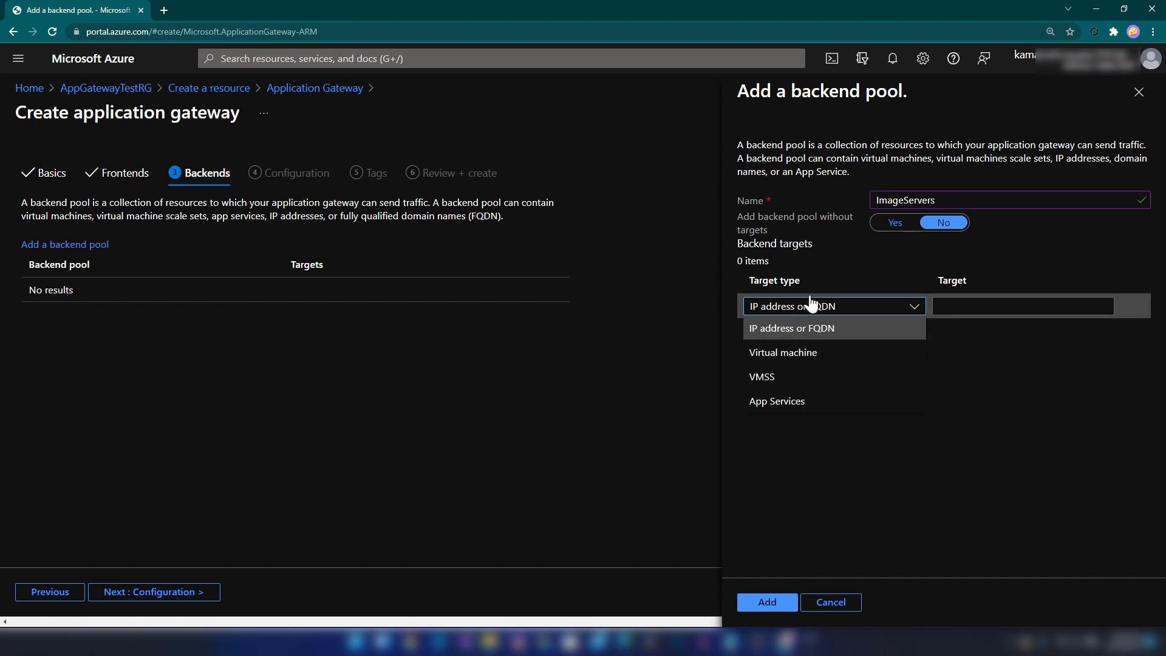
- Target the virtual machine interface IMAGE_VMVMNic (10.0.0.4) in the ImageServers pool and add the pool
left_click(719, 302)
left_click(825, 309)
left_click(811, 364)
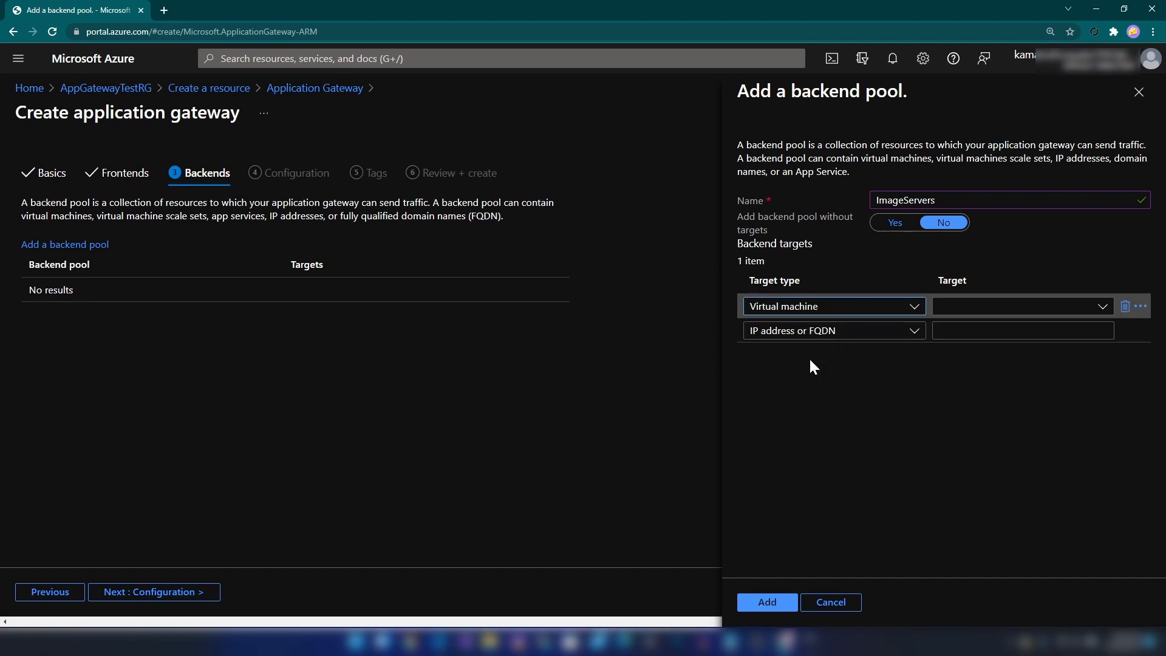
left_click(991, 307)
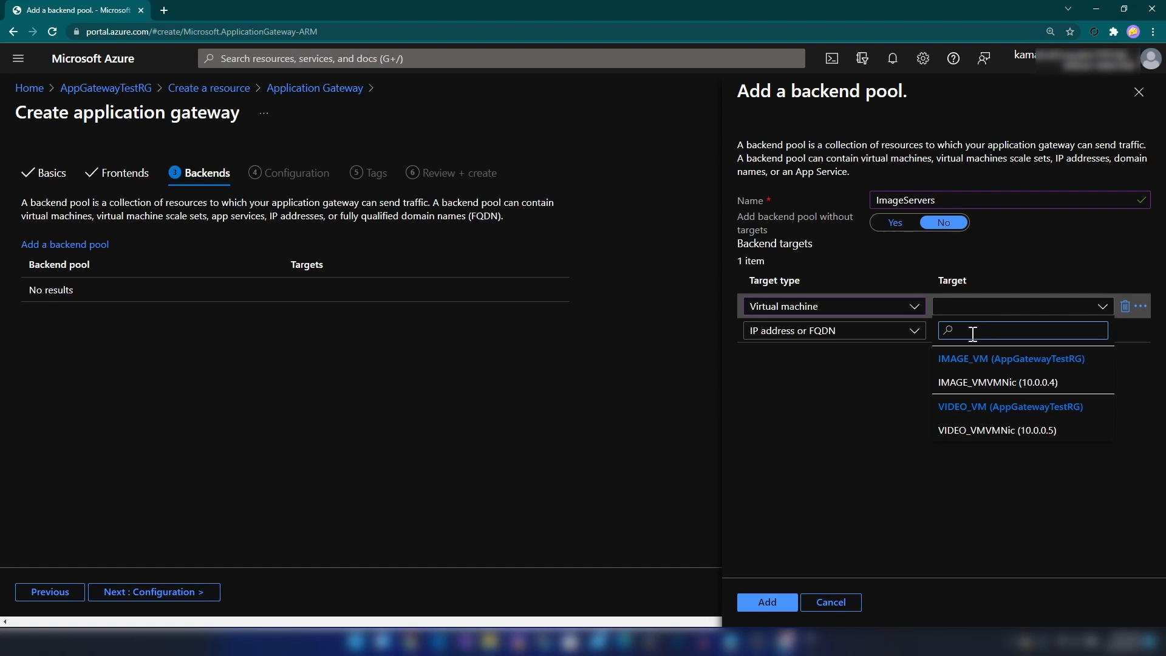
left_click(972, 379)
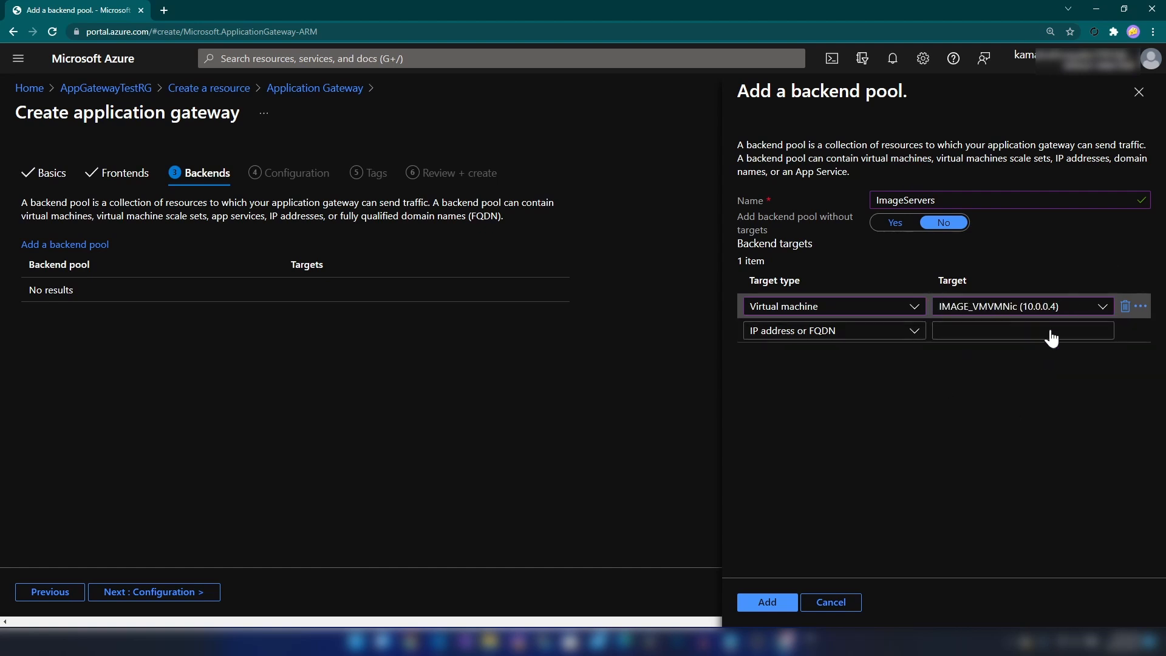
left_click(753, 599)
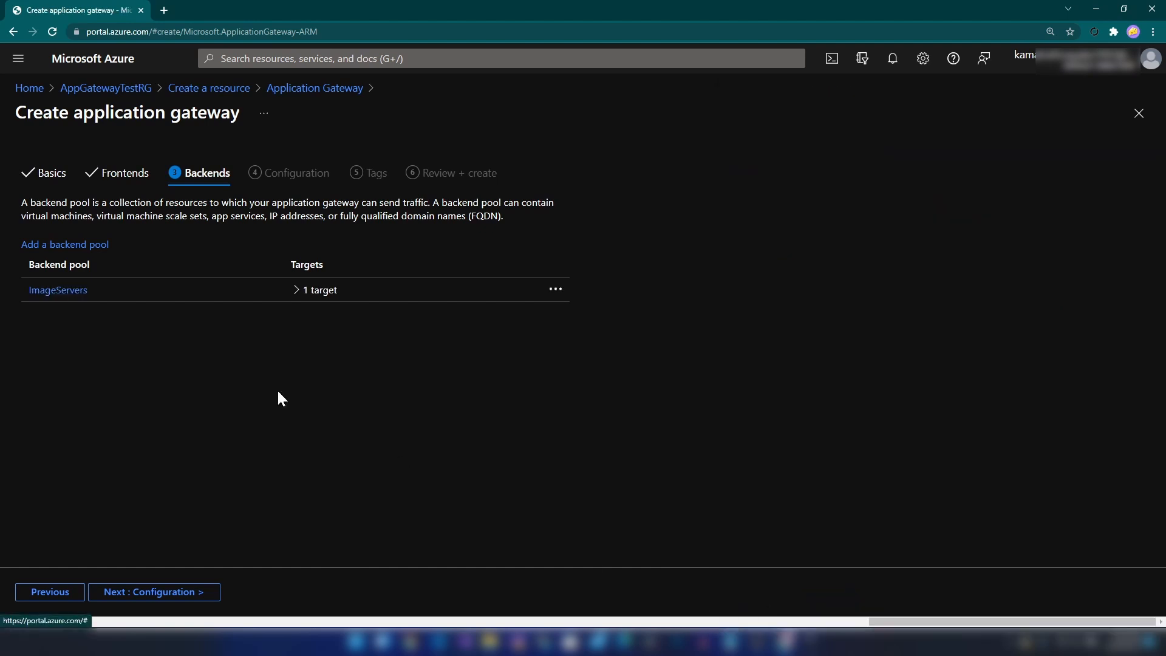
- Add a backend pool named VideoServers targeting the virtual machine interface VIDEO_VMVMNic (10.0.0.5), and proceed to the gateway's routing configuration
left_click(70, 245)
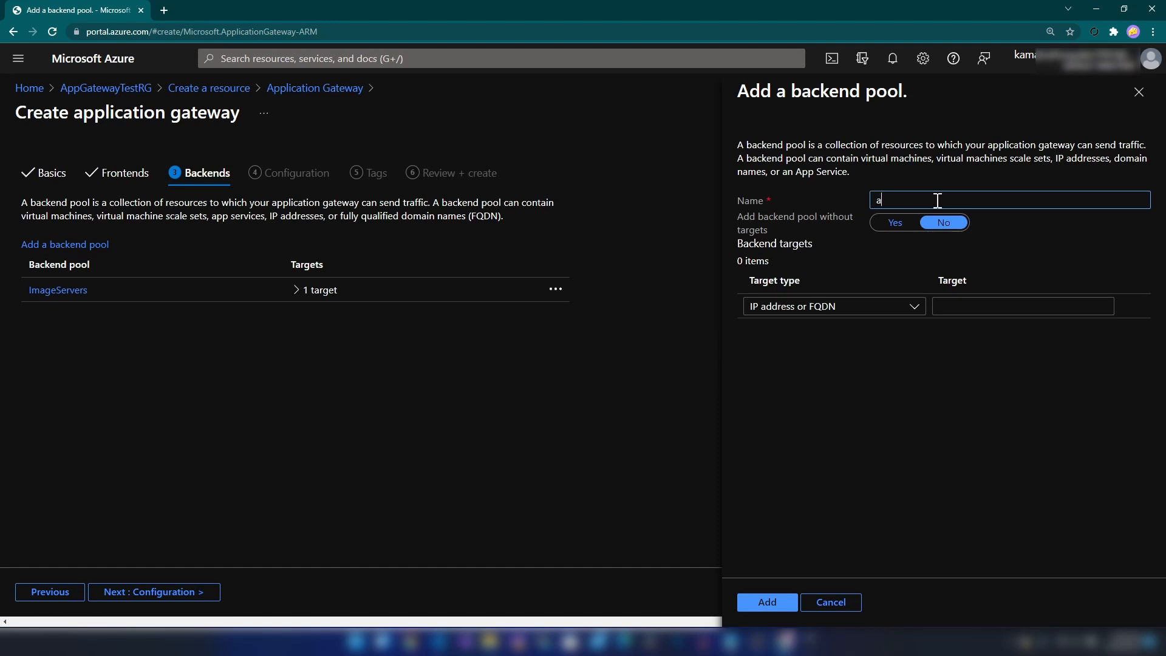
type("a")
key("BackSpace")
type("VideoServers")
left_click(880, 307)
left_click(806, 353)
left_click(1032, 309)
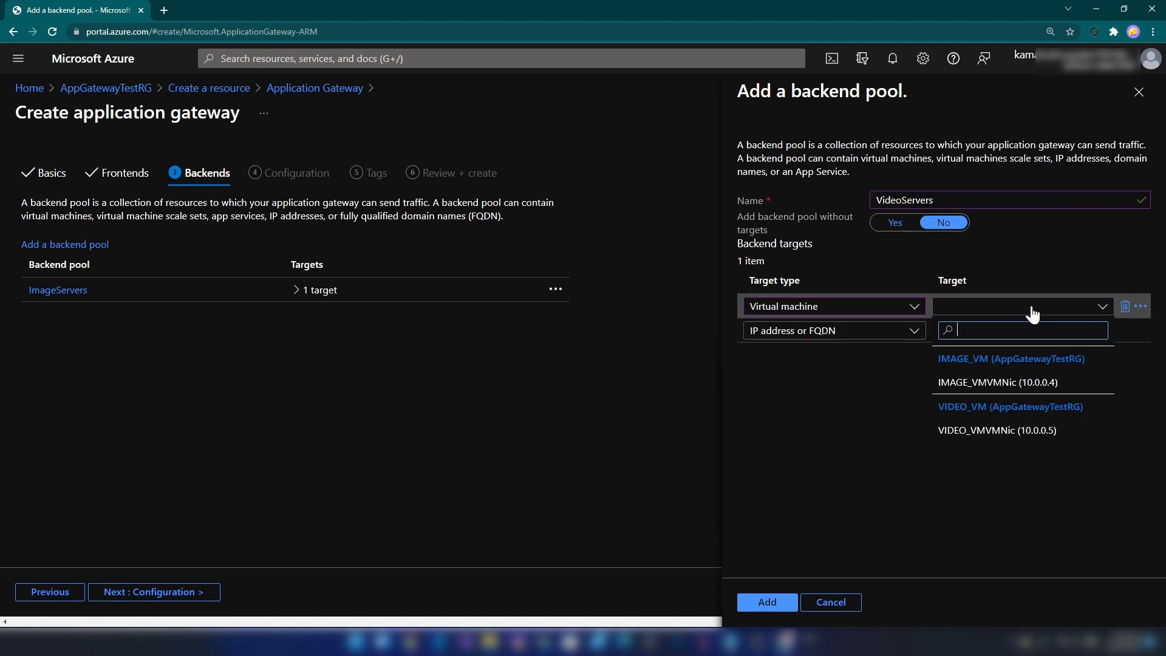
left_click(1022, 426)
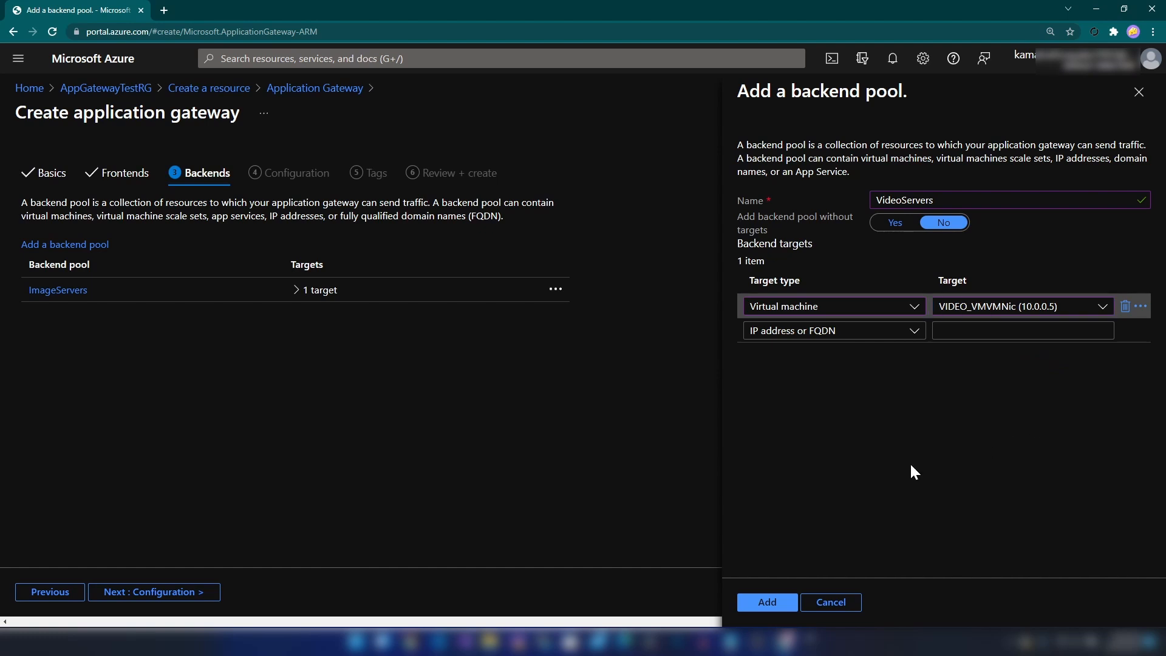
left_click(766, 608)
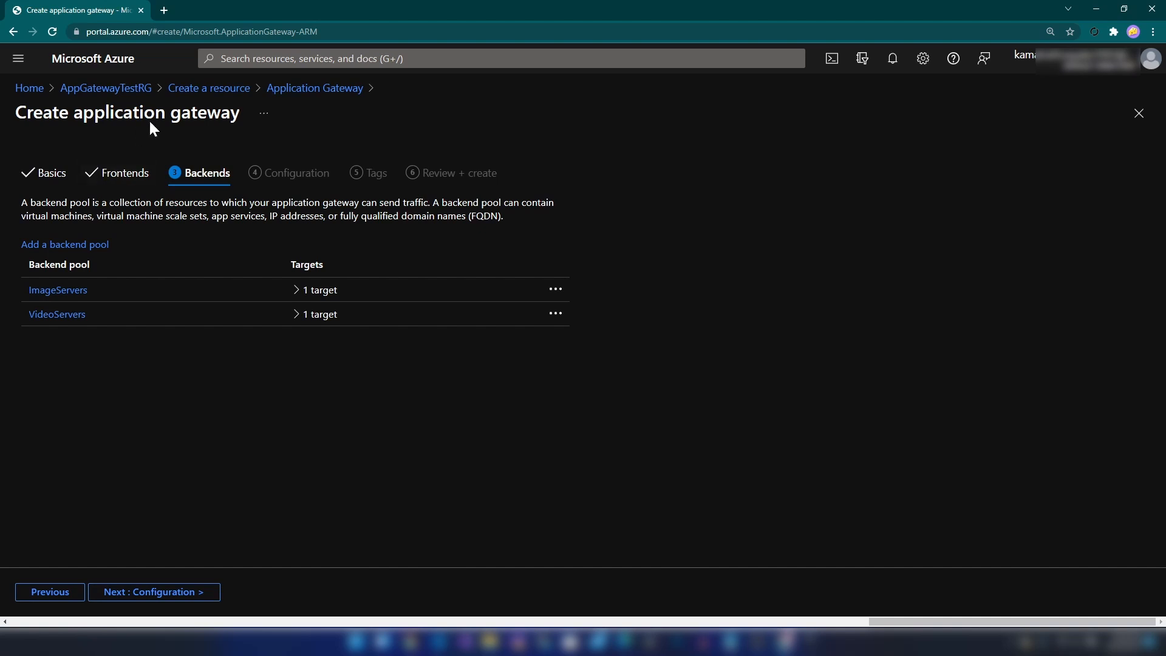
left_click(158, 595)
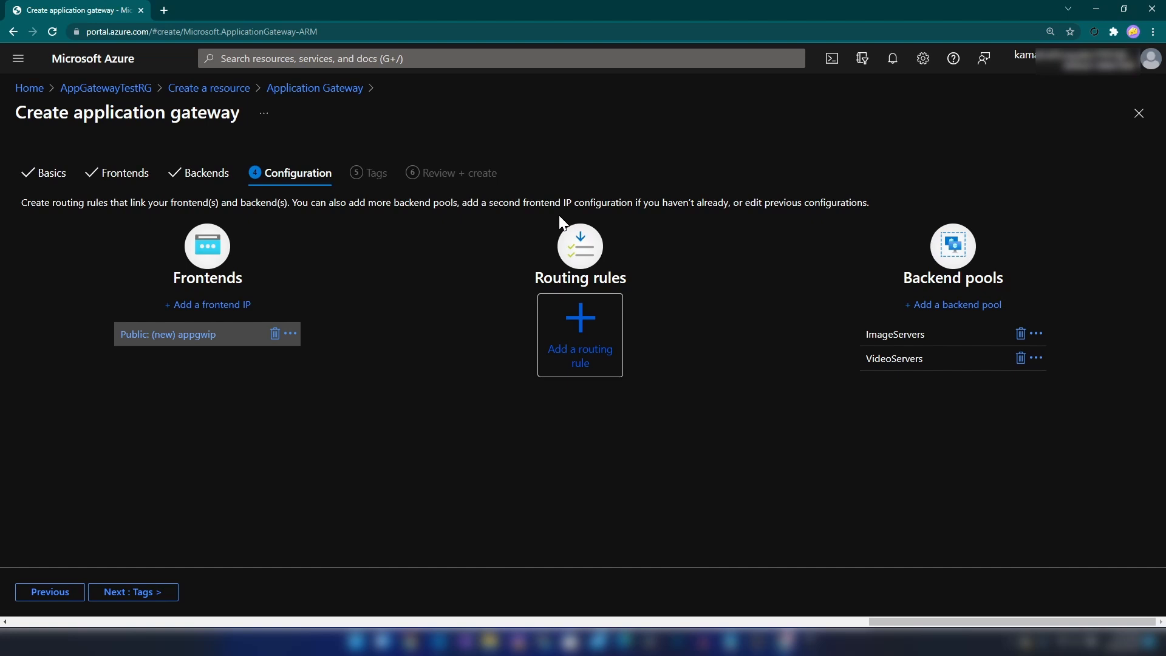
left_click_drag(171, 277, 261, 287)
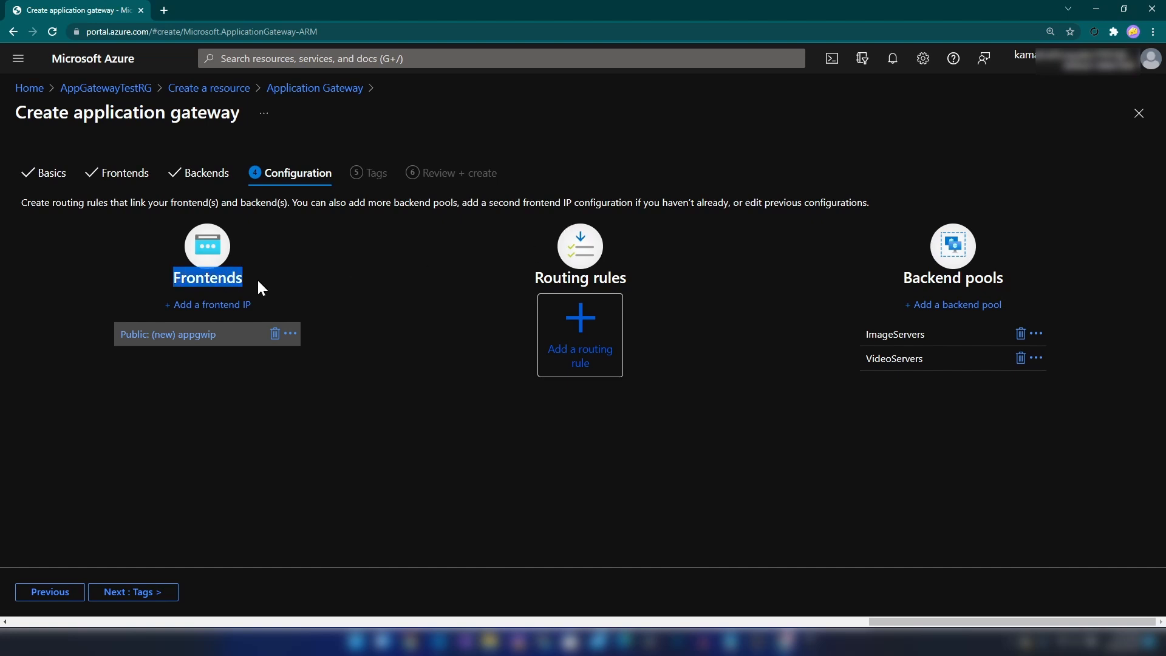
left_click(148, 269)
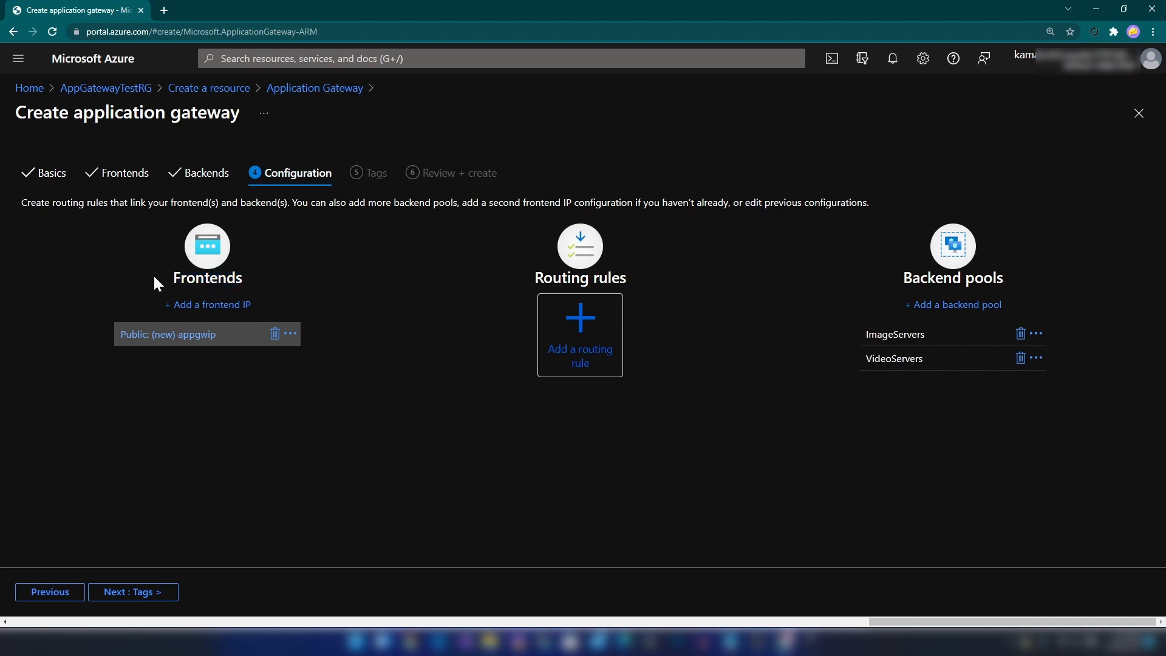
left_click_drag(157, 283, 260, 294)
left_click(262, 295)
left_click_drag(851, 333, 1017, 372)
left_click(1069, 425)
- Start a routing rule named routing1 with a listener named listener1 on the Public frontend IP
left_click(578, 326)
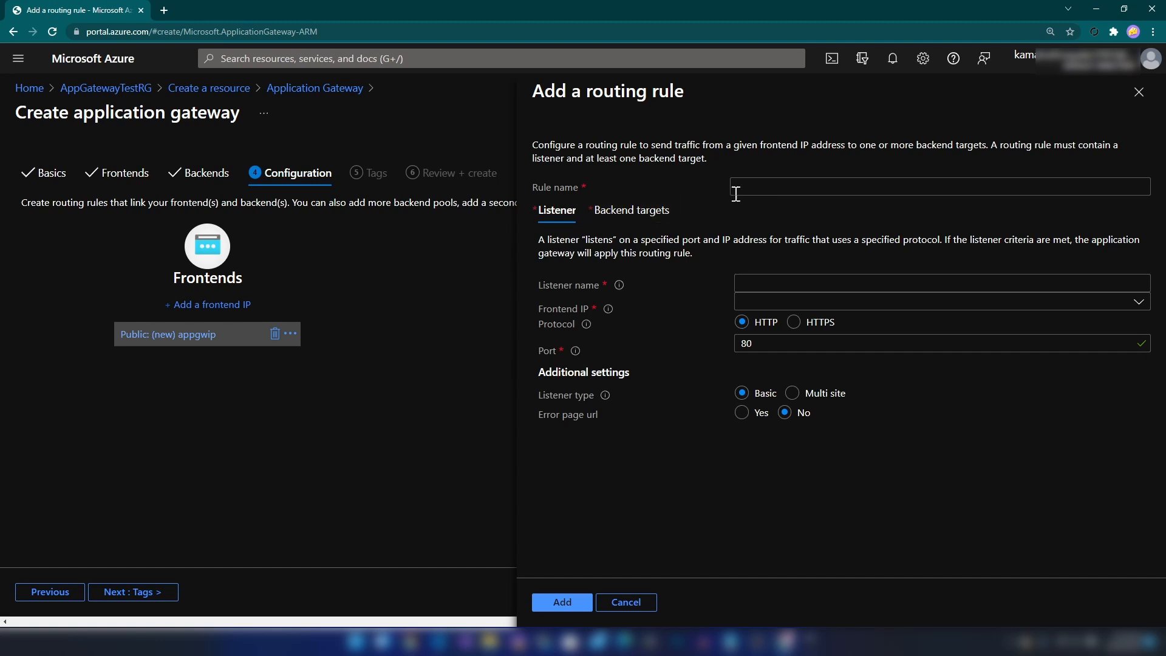
left_click(761, 189)
type("routing1")
left_click(938, 285)
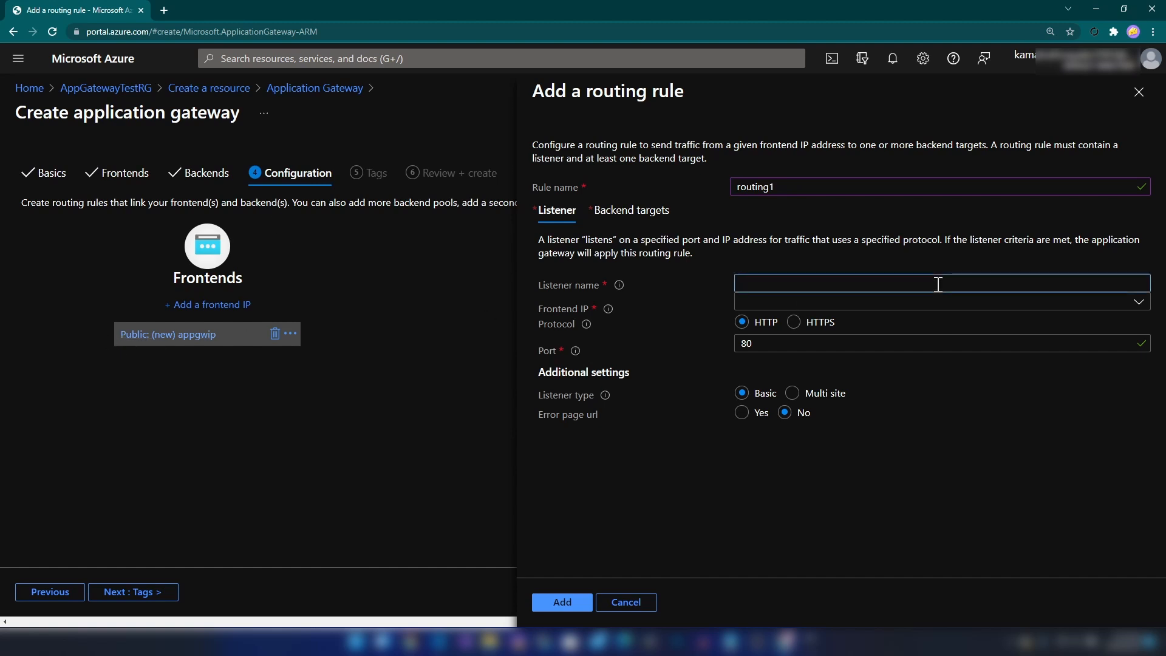
type("listener1")
left_click(912, 303)
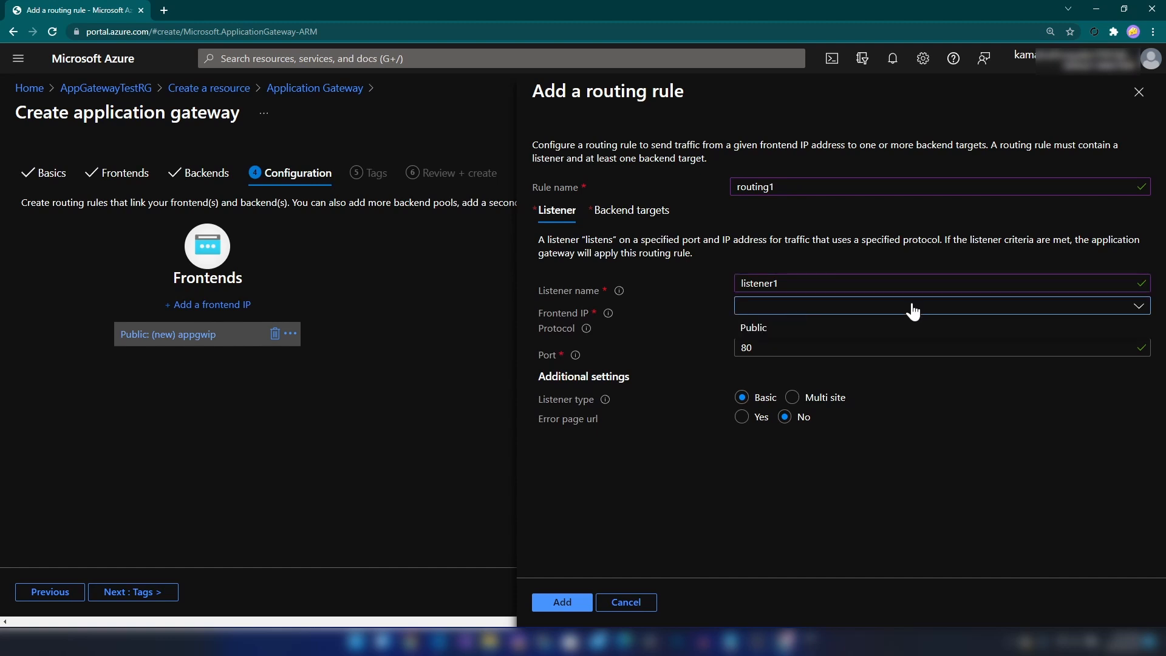
left_click(759, 328)
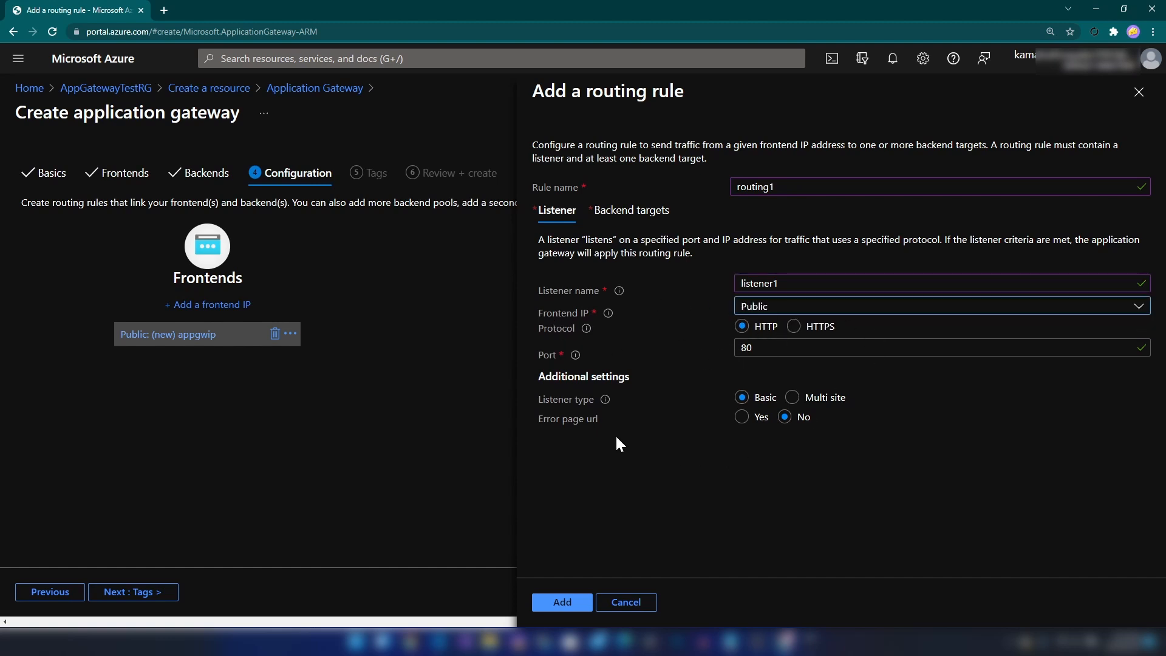
left_click(851, 408)
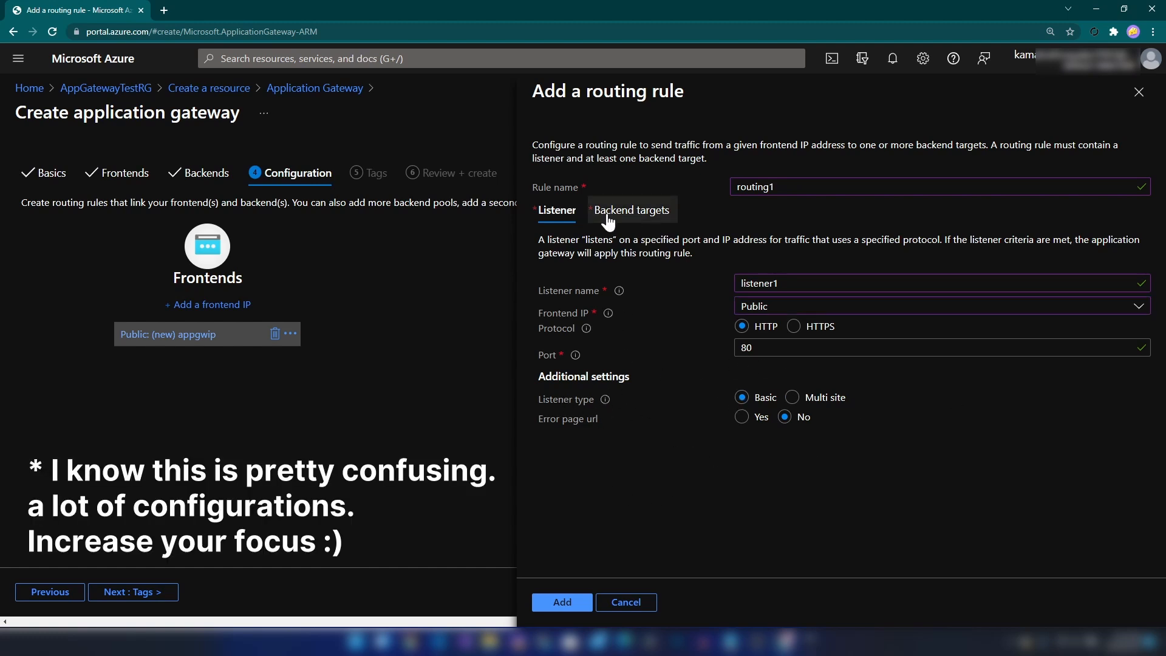
- Set the routing rule's backend target to the ImageServers pool
left_click(630, 221)
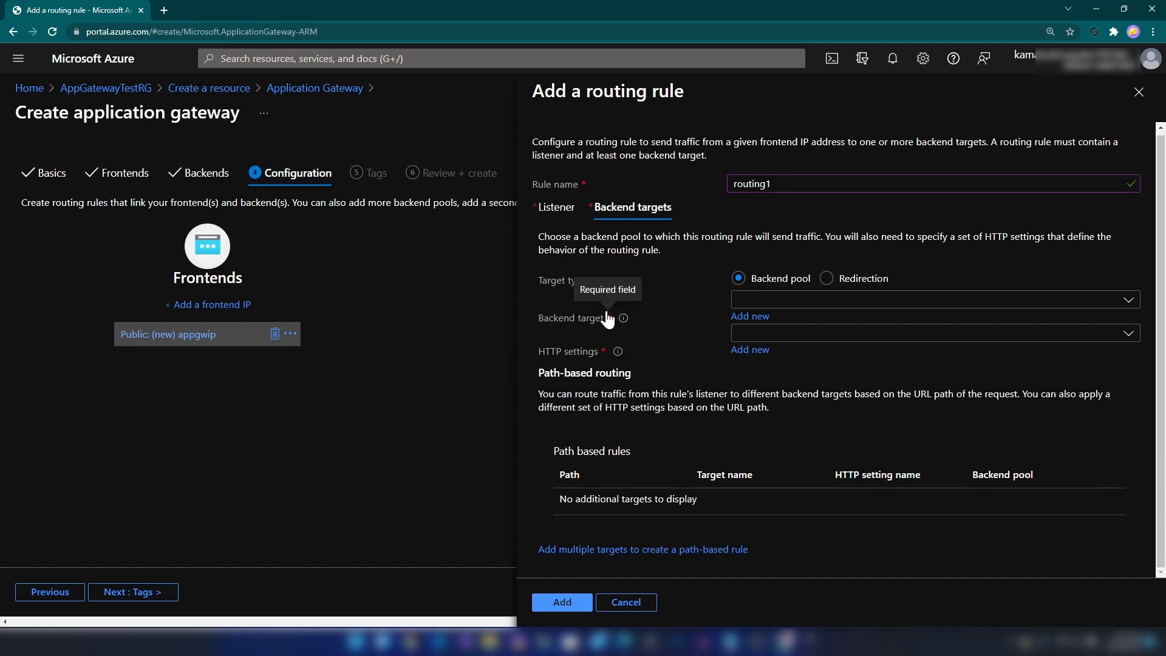
left_click(776, 300)
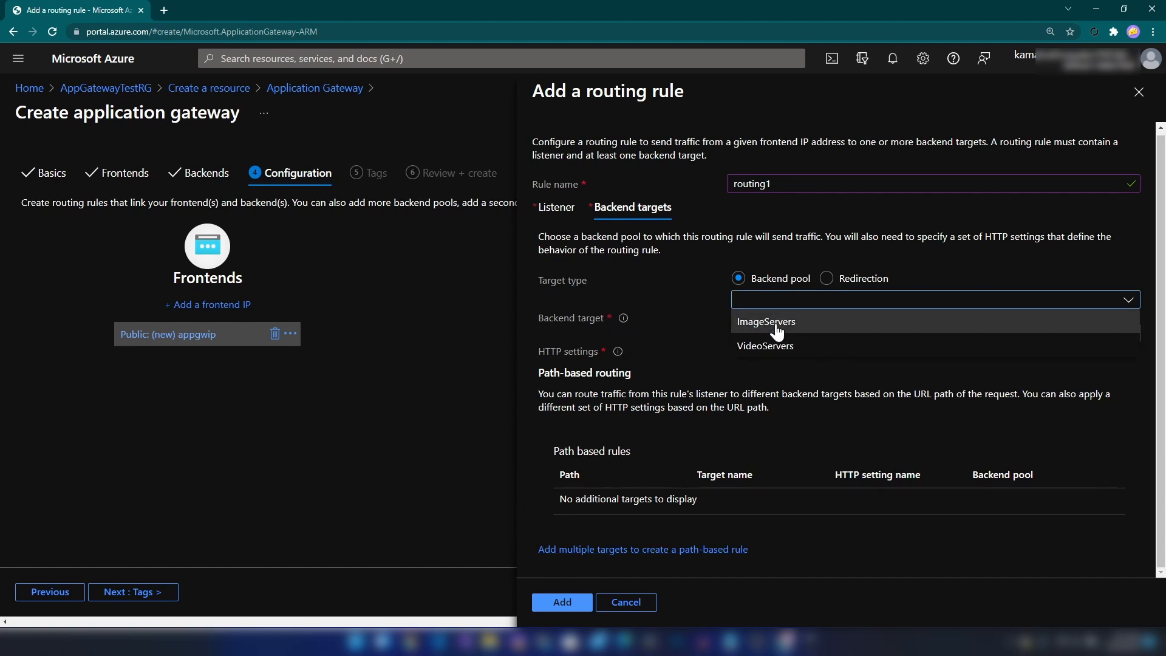
left_click(773, 321)
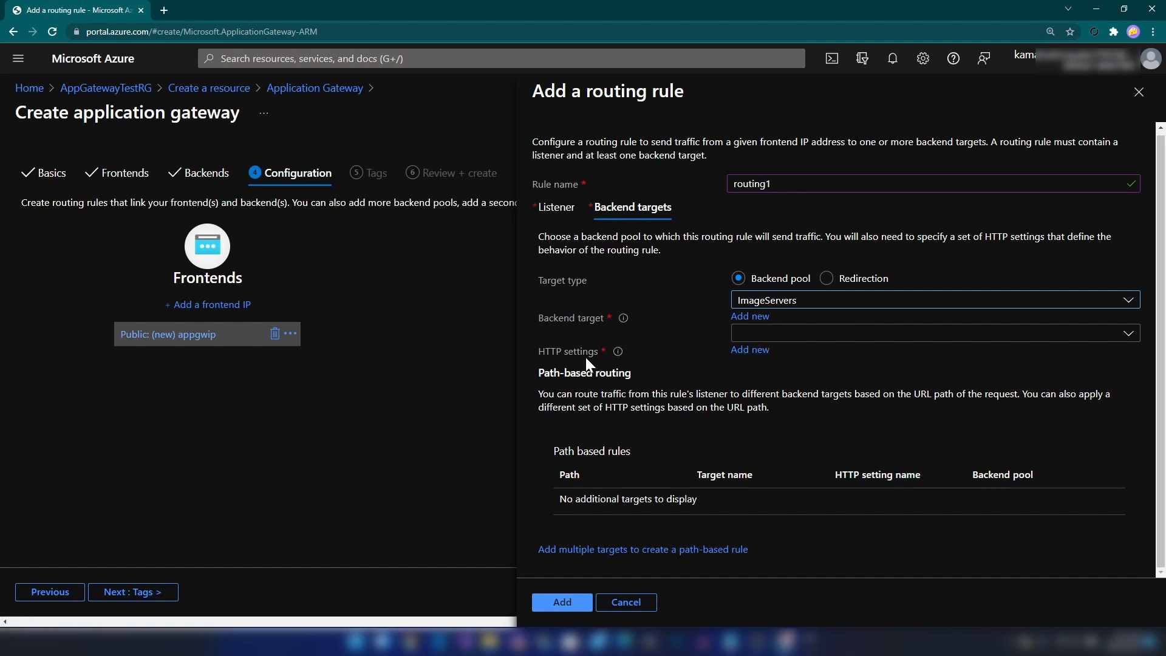
- Create an HTTP setting named setting1 for the routing rule, keeping HTTP on backend port 80
left_click(740, 352)
left_click(775, 176)
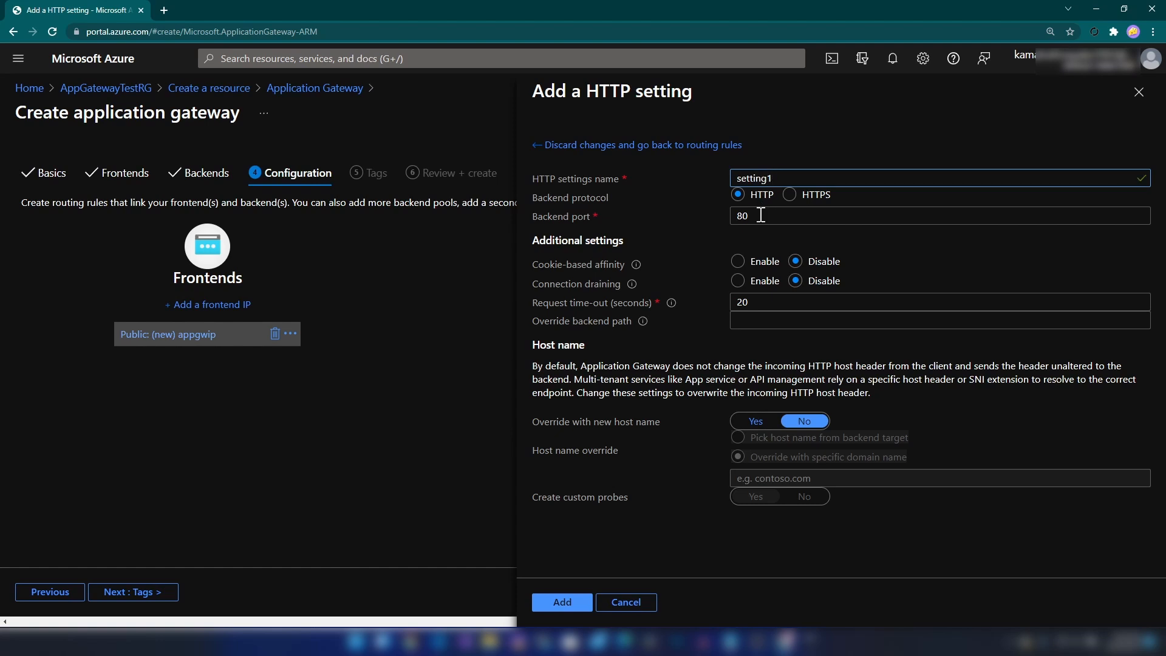
left_click(741, 212)
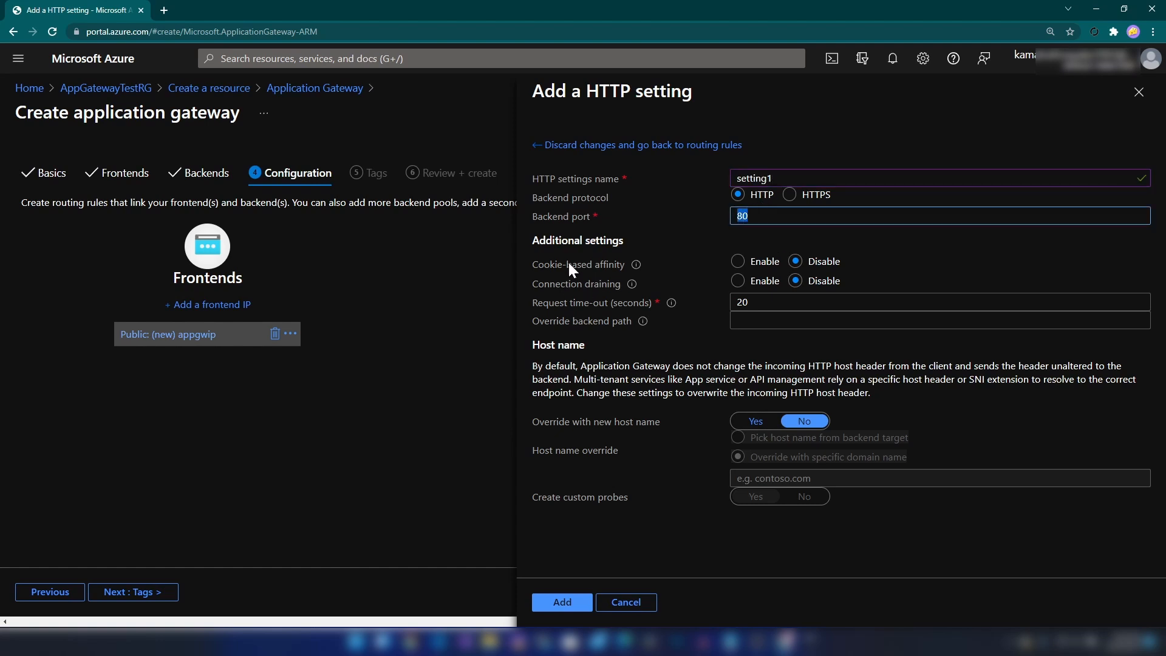
left_click(666, 339)
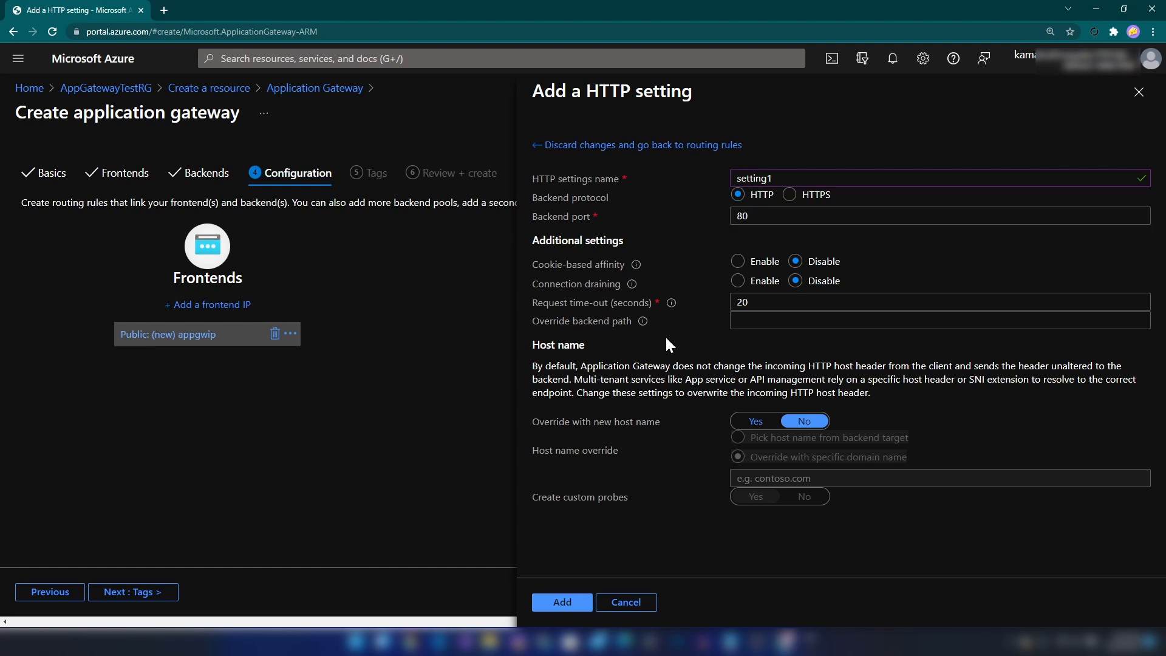
left_click(550, 604)
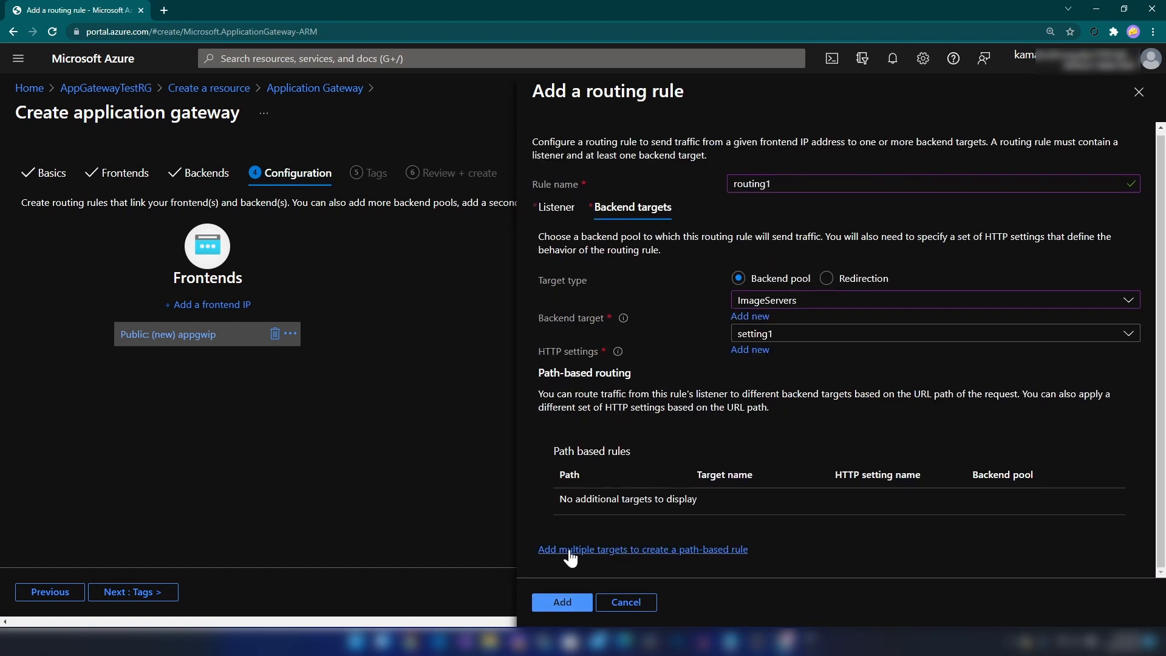
- Start a path-based target for the routing rule with path /images/* and target name imagesbackend
left_click(644, 550)
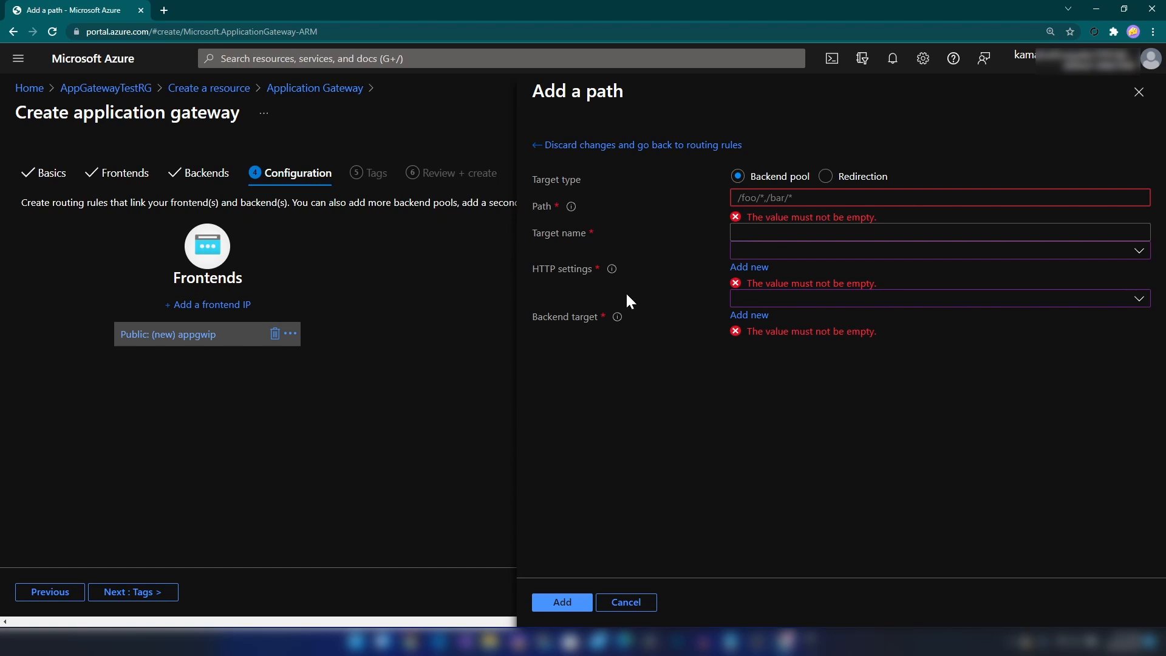
left_click(759, 202)
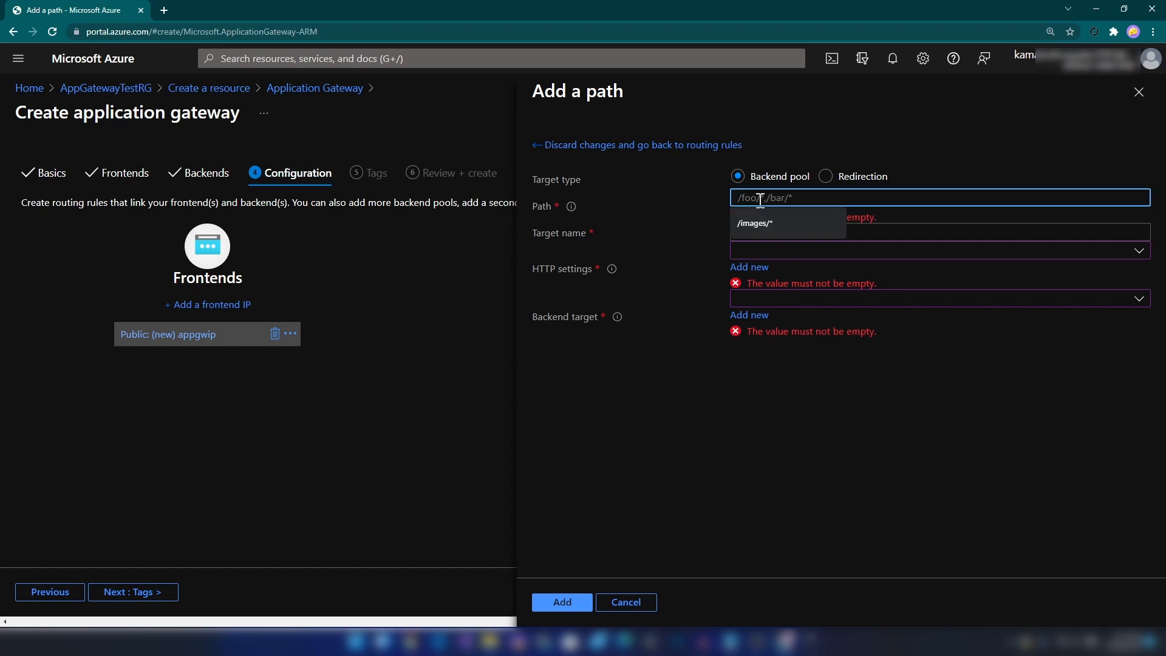
key("Down")
key("Return")
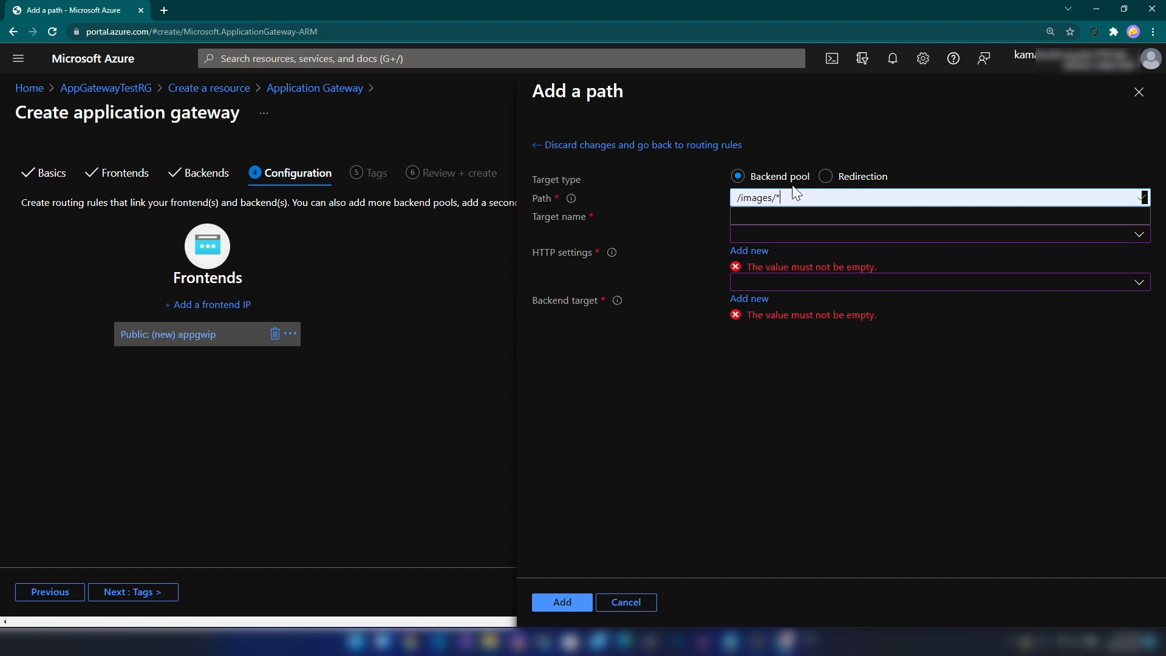
left_click(803, 214)
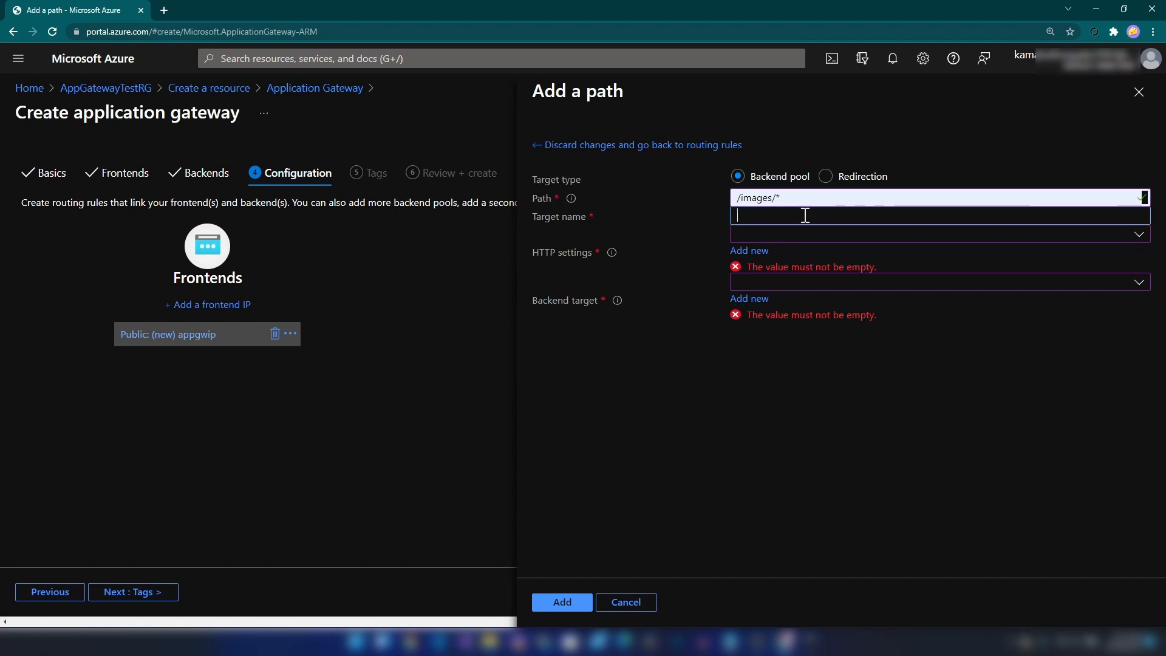
type("backendsbackend")
- Assign HTTP setting setting1 and the ImageServers backend pool to the images path, and add it to the rule
left_click(790, 235)
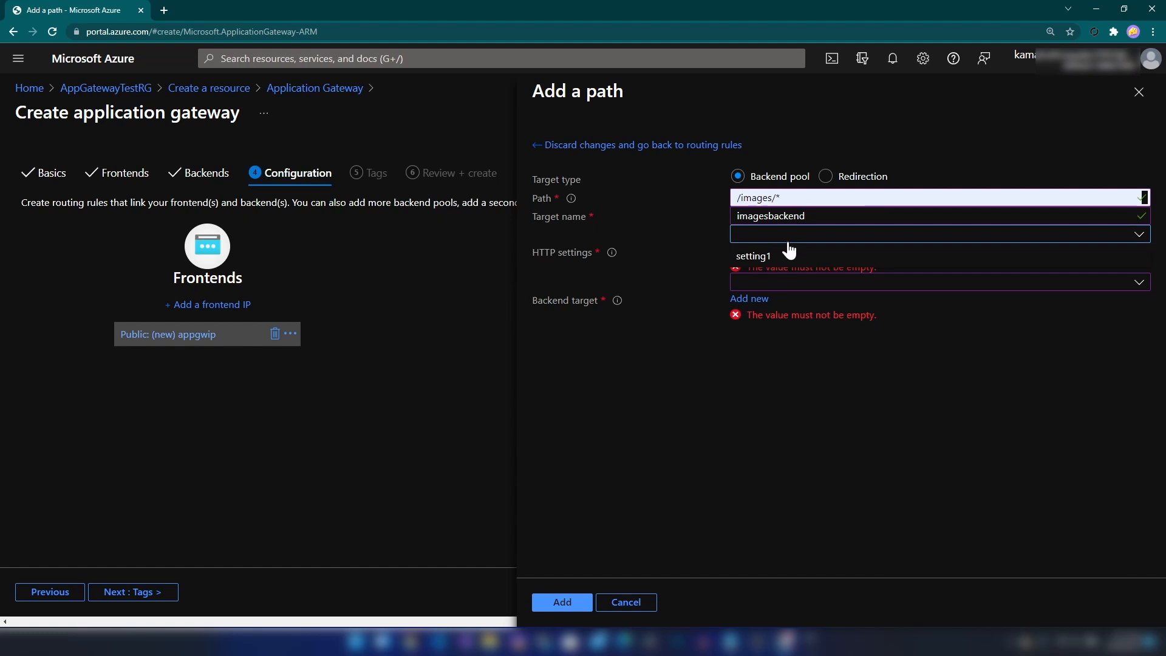
left_click(780, 252)
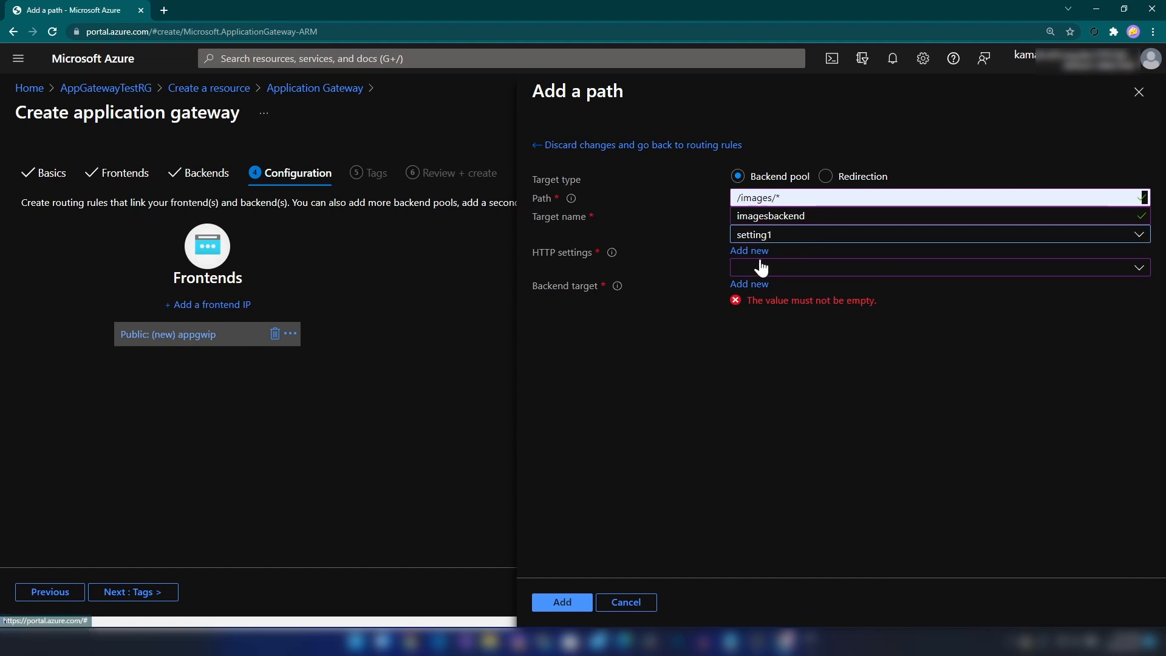
left_click(780, 268)
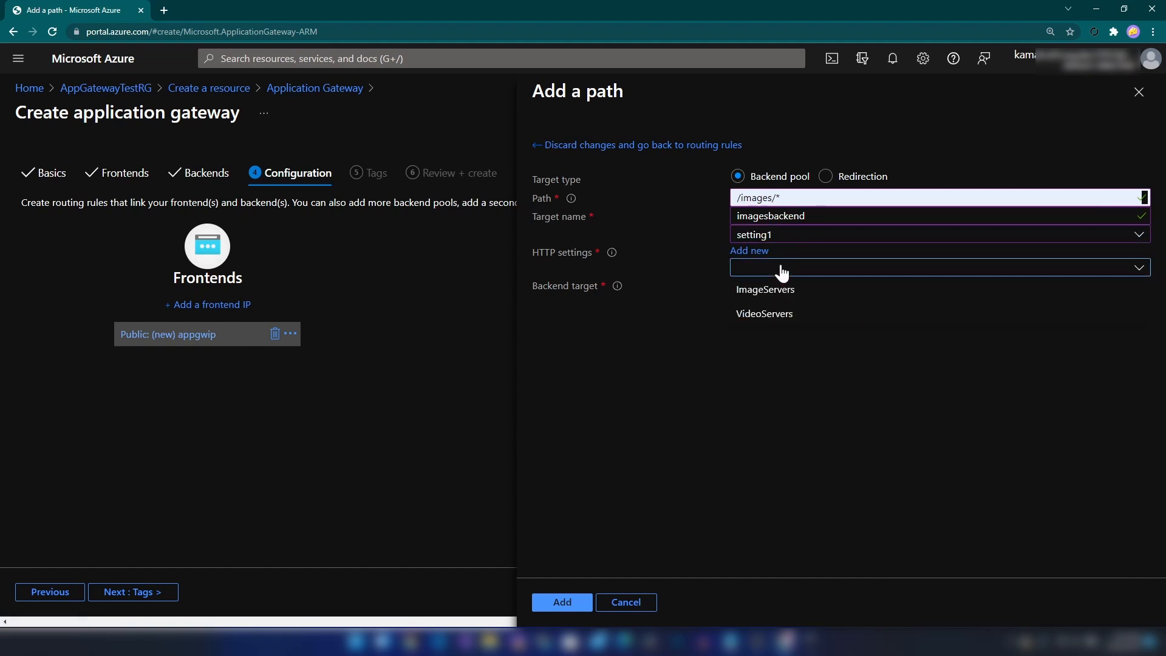
left_click(781, 288)
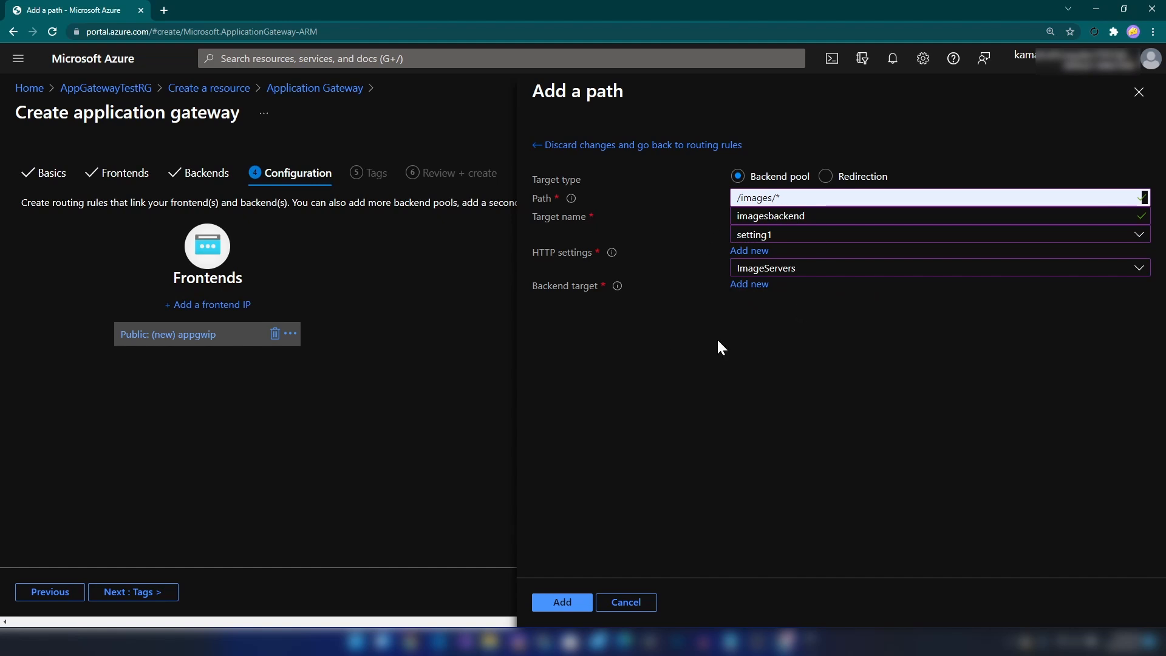
left_click(570, 604)
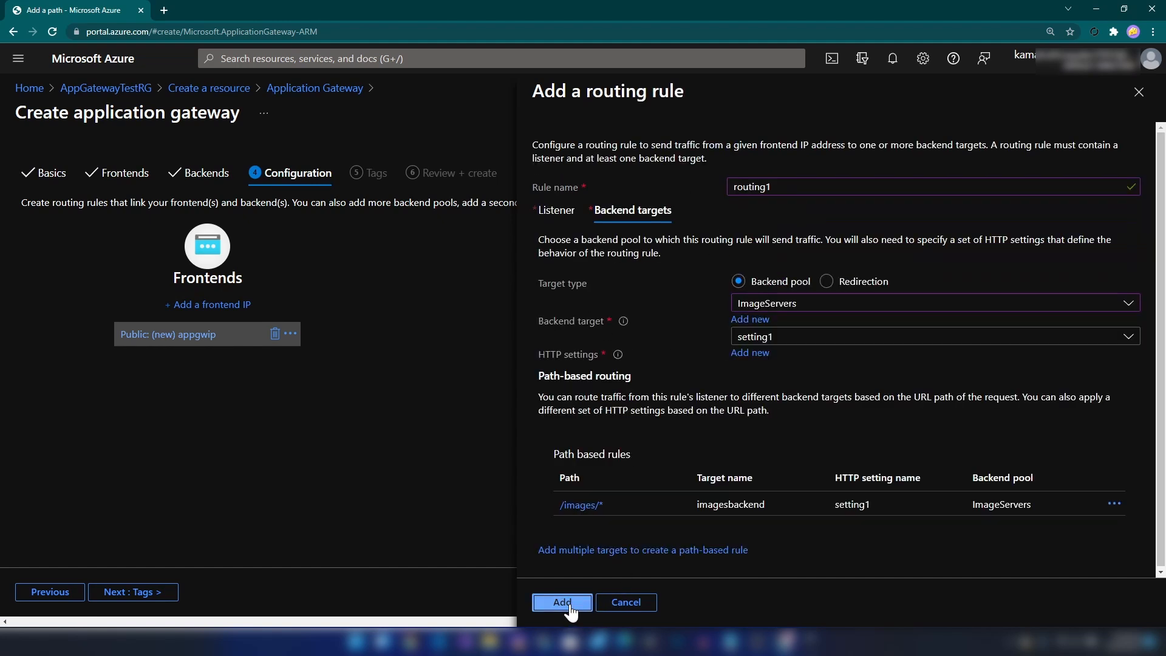
- Start a second path-based target with path /videos/* and target name videobackend
left_click(635, 550)
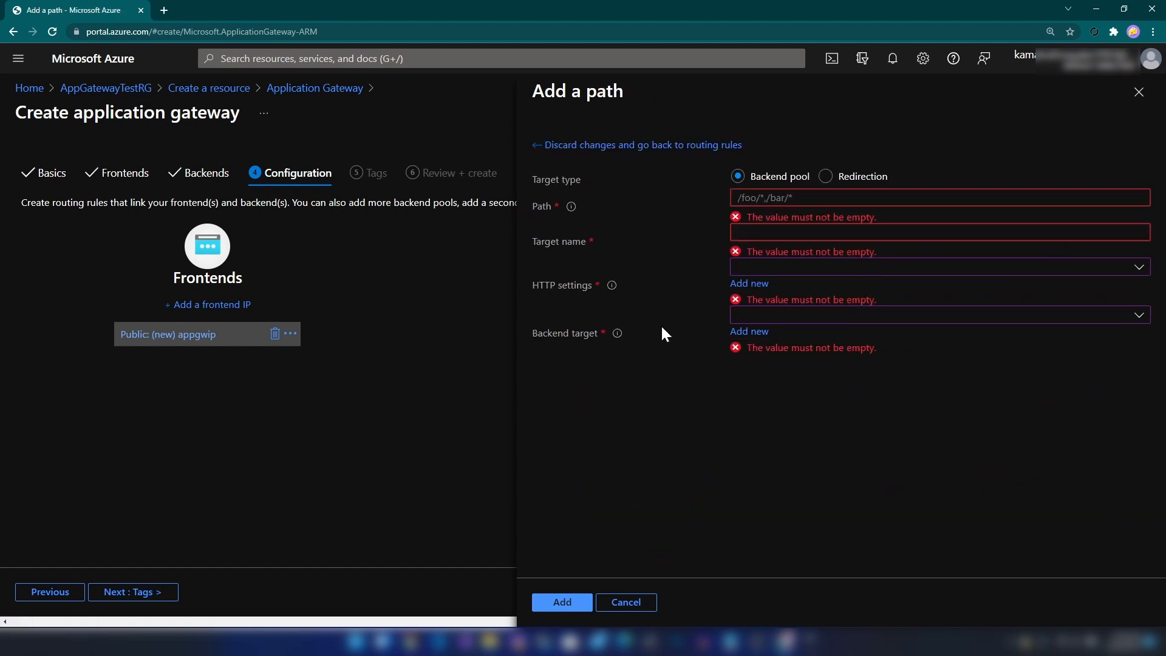
left_click(753, 197)
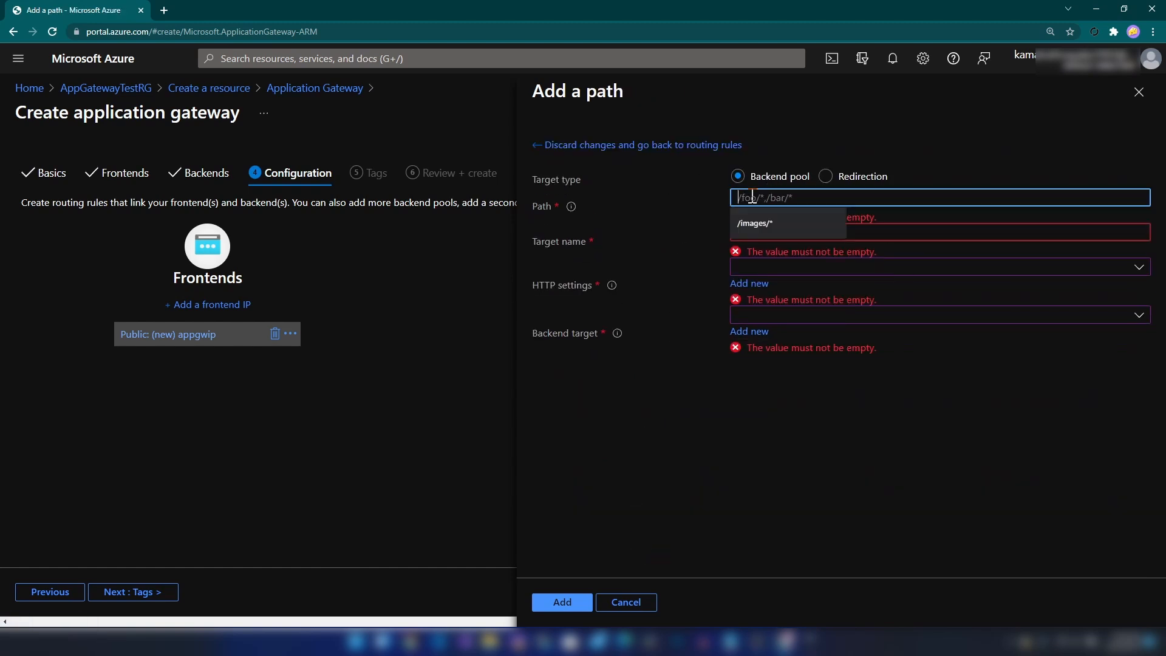
left_click(779, 221)
double_click(761, 199)
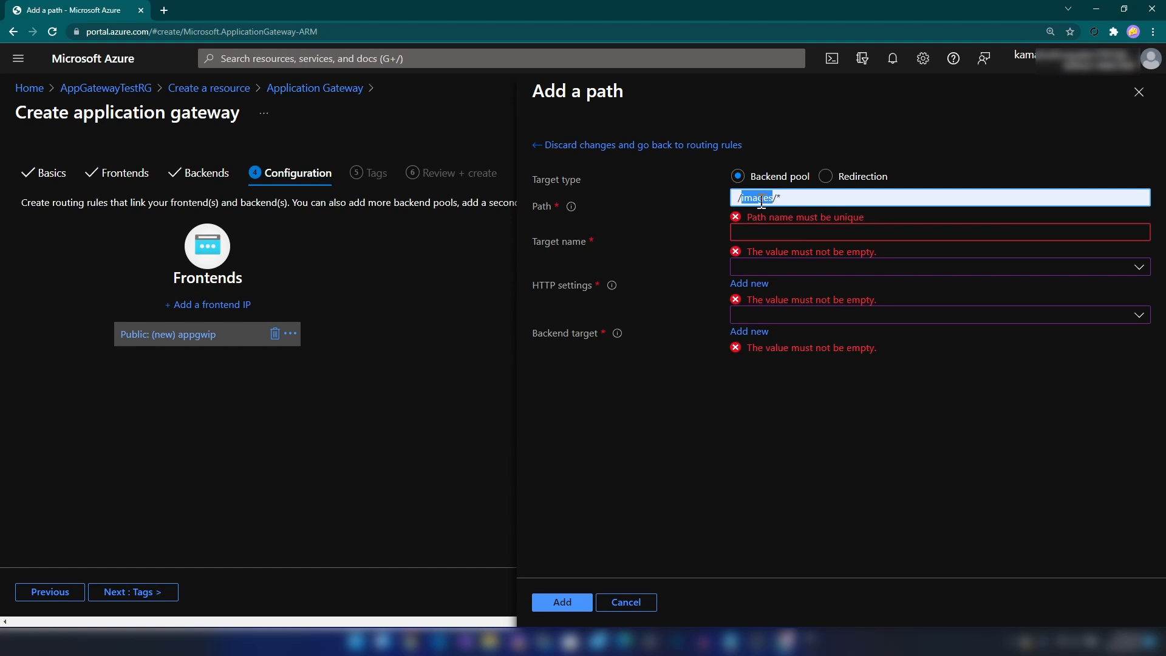
type("video")
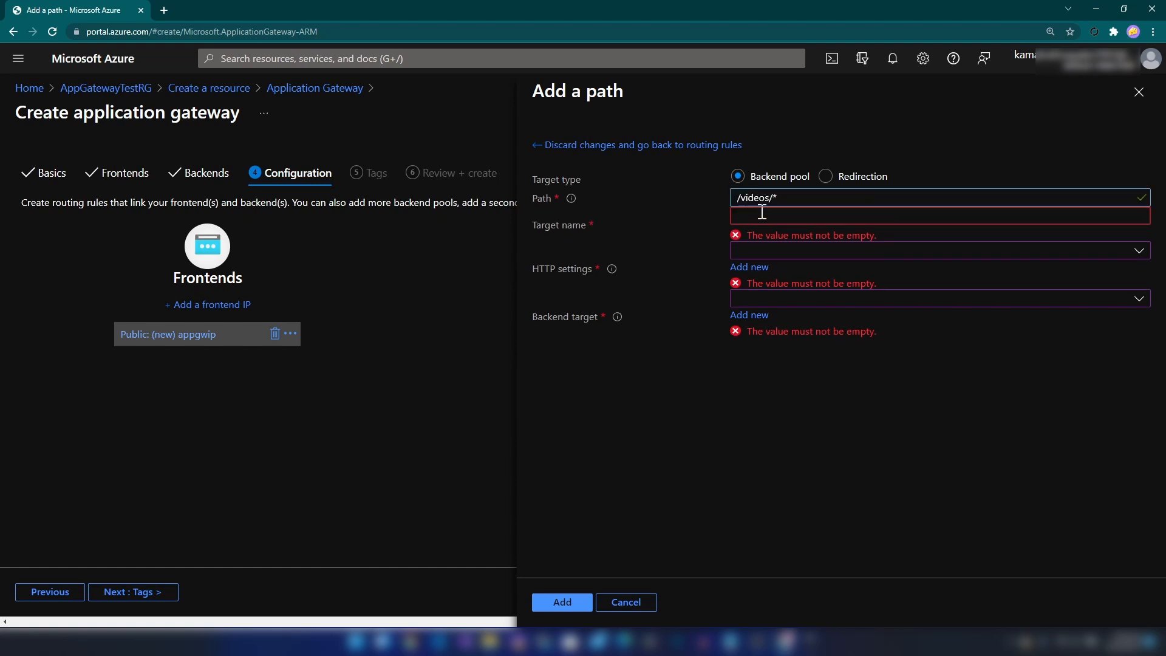
left_click(772, 222)
type("video")
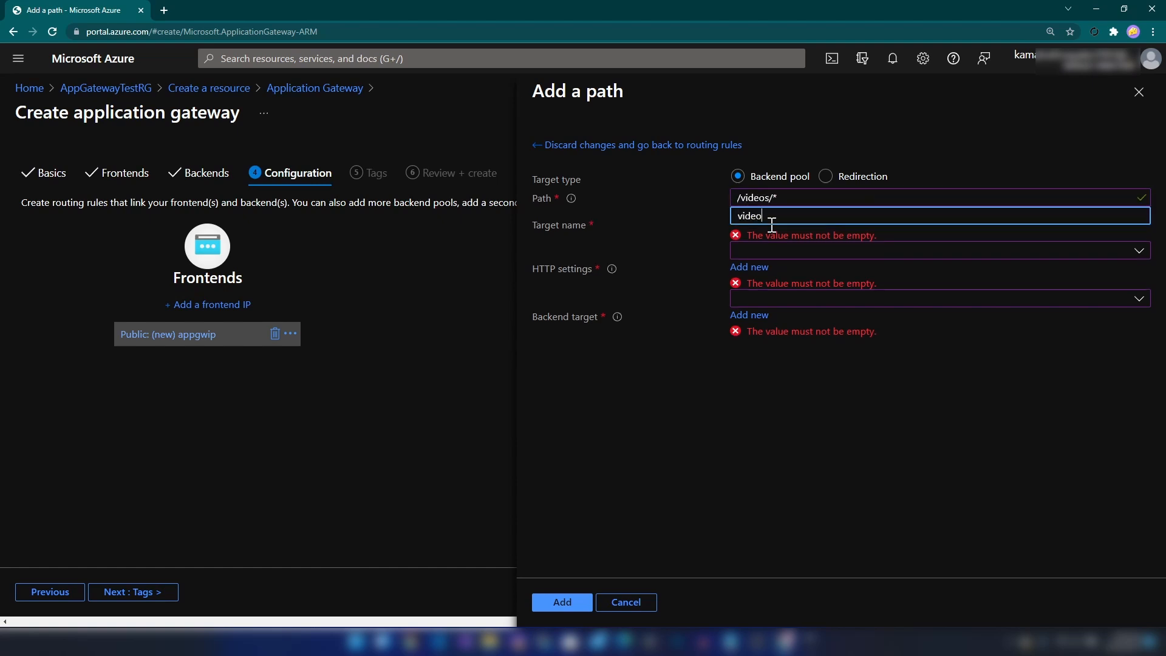
type("backs")
key("BackSpace")
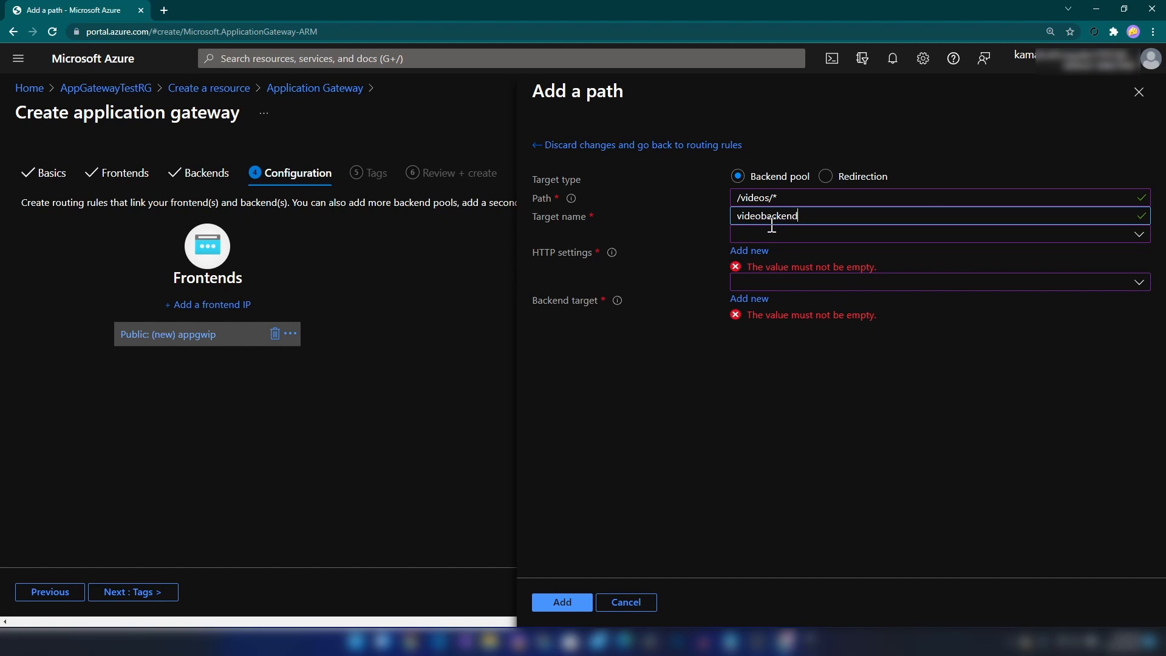
type("end")
- Assign HTTP setting setting1 and the VideoServers backend pool to the videos path, and add it to the rule
left_click(773, 235)
left_click(780, 255)
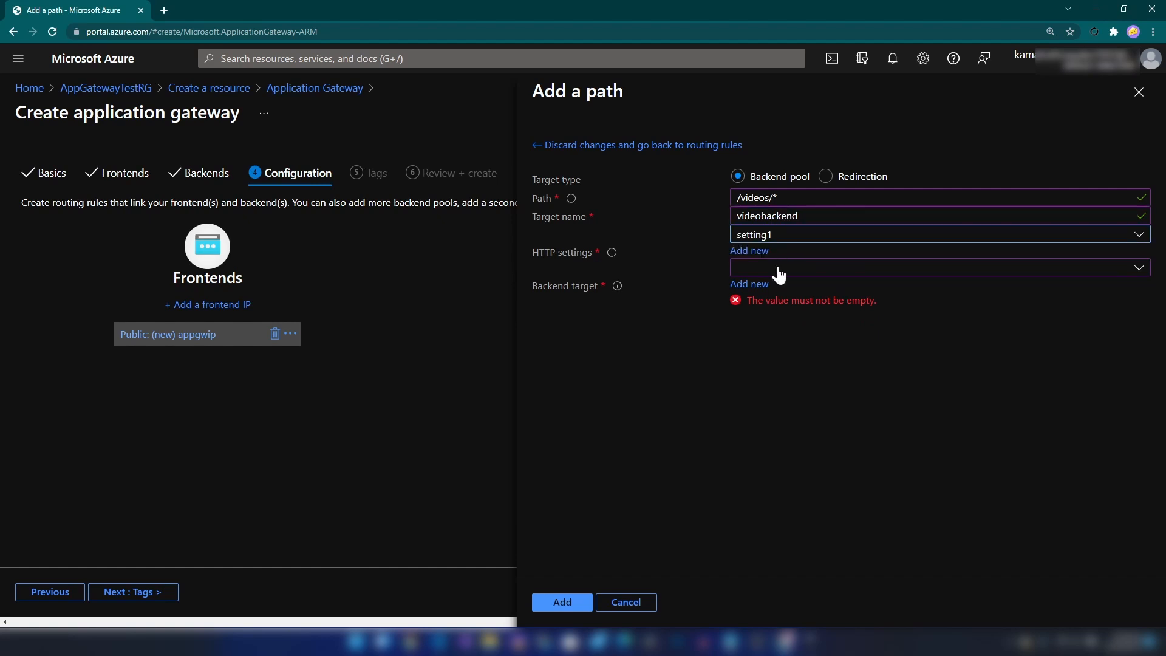
left_click(780, 268)
left_click(778, 312)
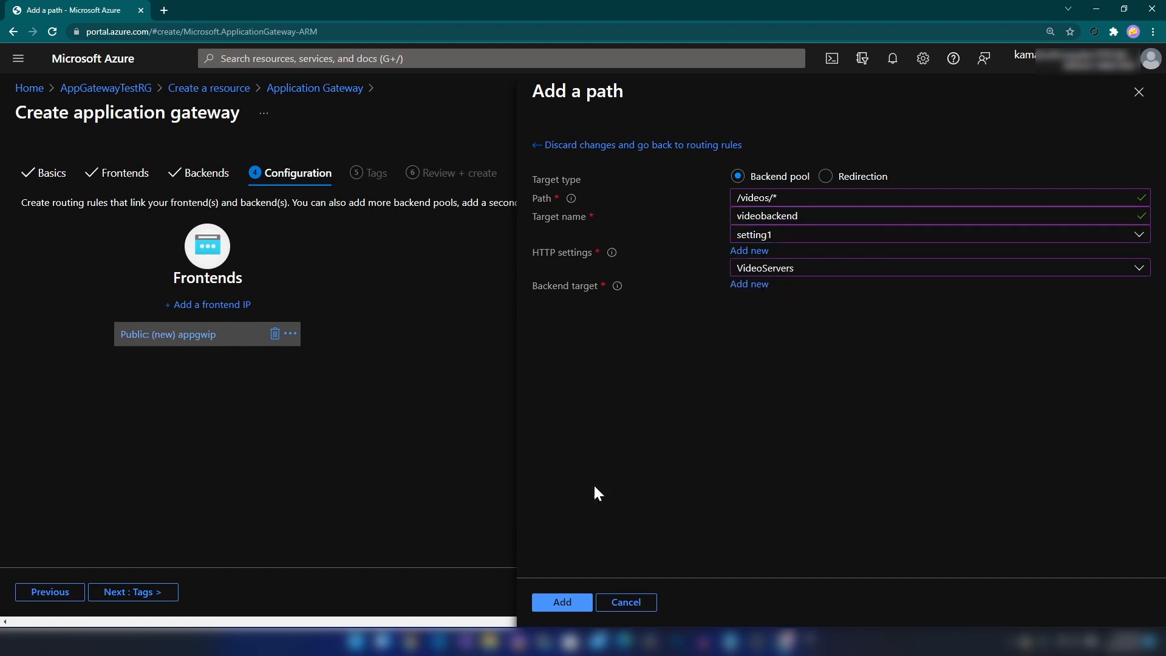
left_click(562, 602)
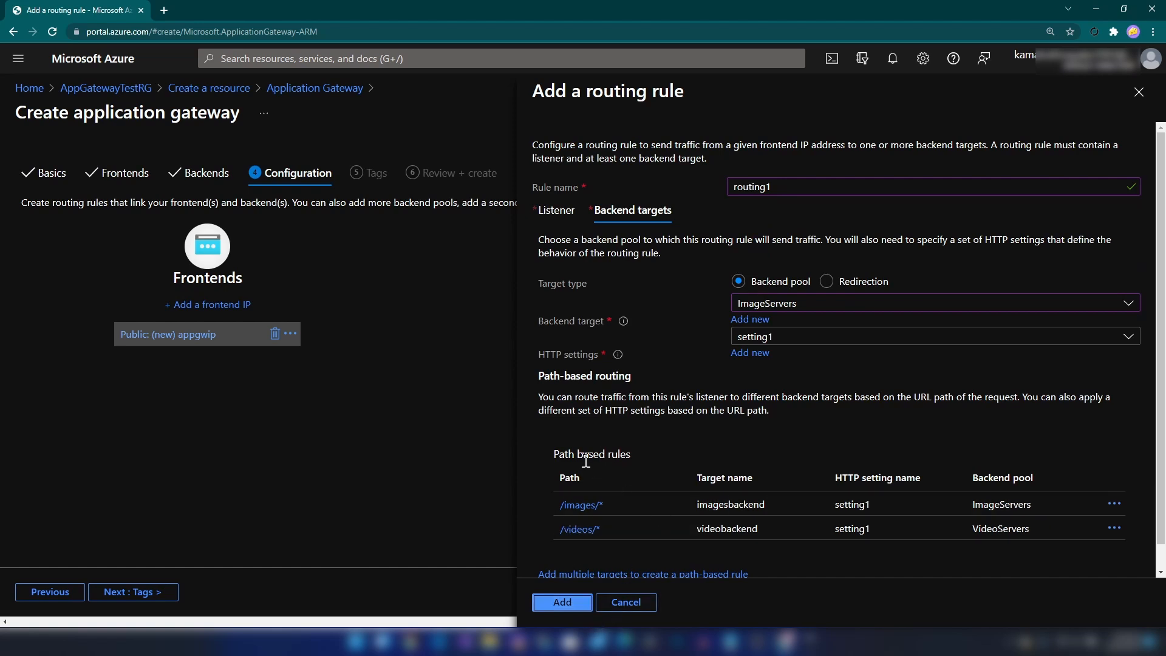
- Add the completed routing rule to the gateway and proceed to the final review without adding tags
left_click_drag(565, 454, 641, 459)
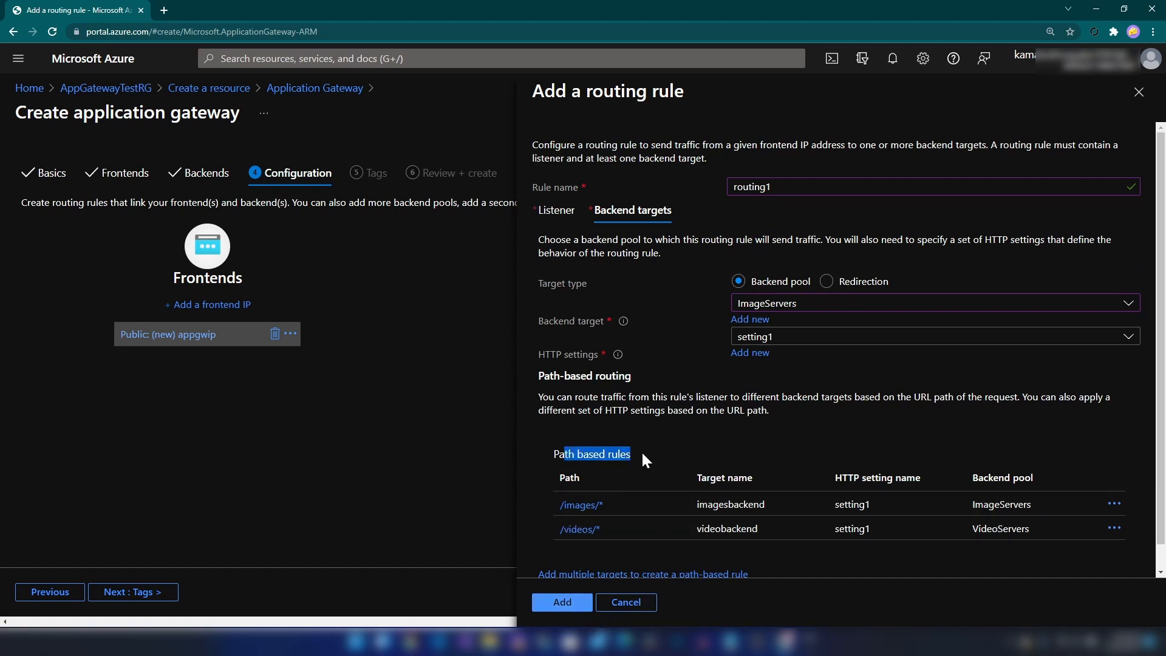
left_click(625, 385)
scroll(644, 419, "down", 1)
left_click(564, 603)
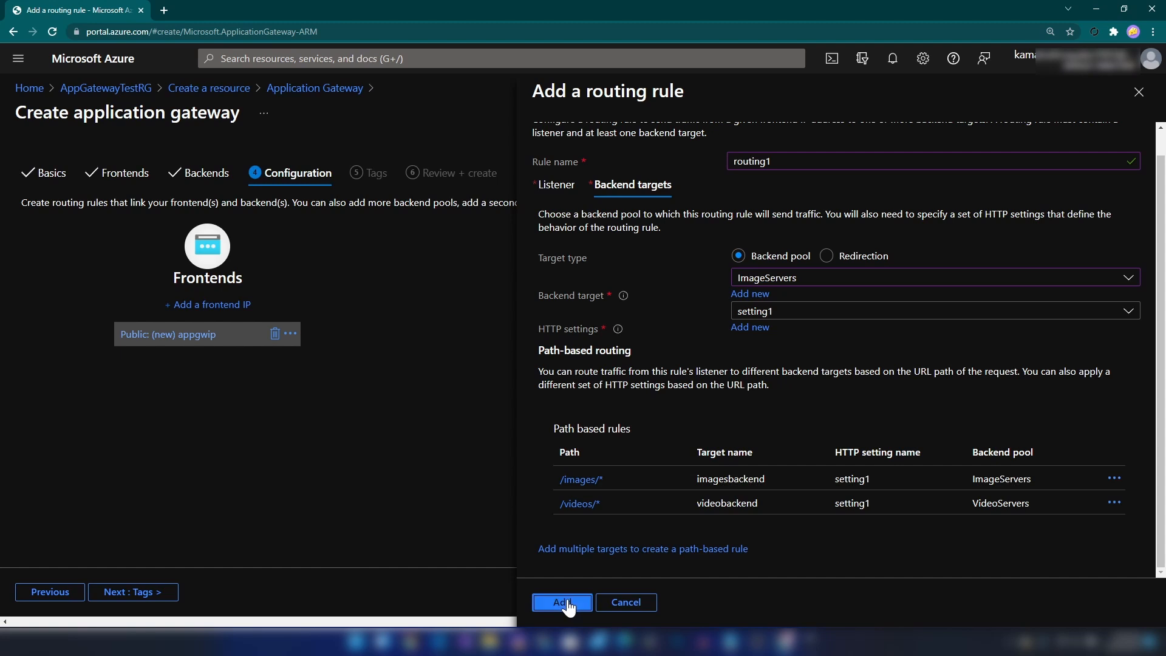
left_click(119, 596)
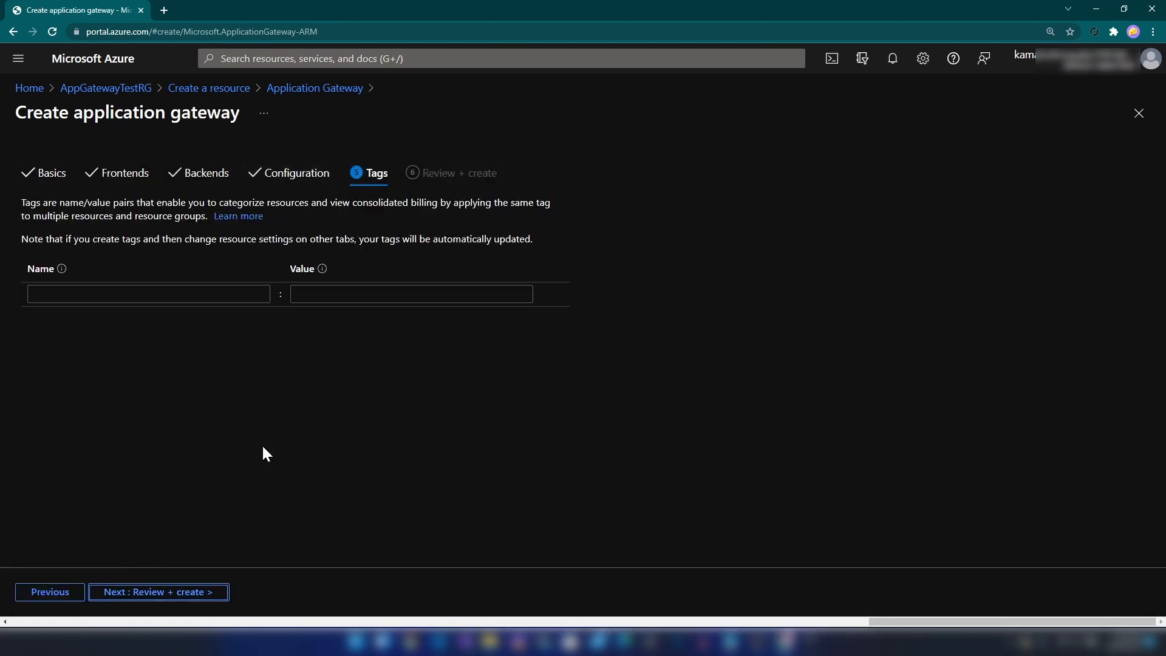
left_click(206, 589)
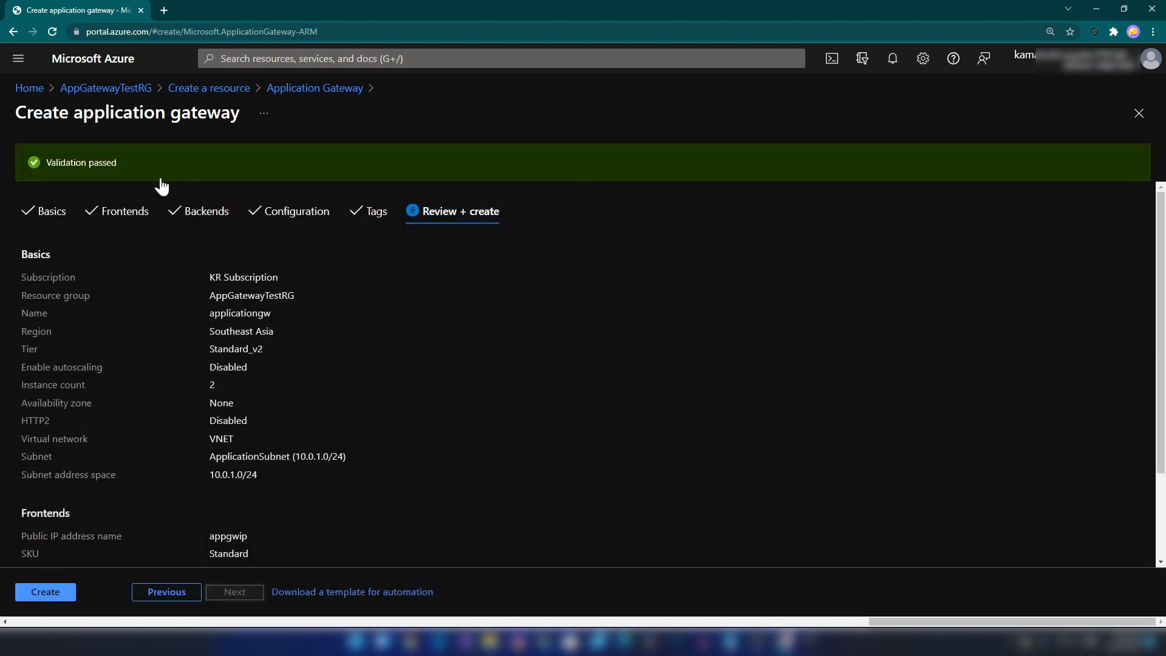
- Review the application gateway's configuration summary and create the gateway
left_click_drag(61, 113, 217, 114)
left_click(123, 309)
left_click_drag(59, 163, 184, 162)
left_click(190, 229)
scroll(118, 502, "down", 2)
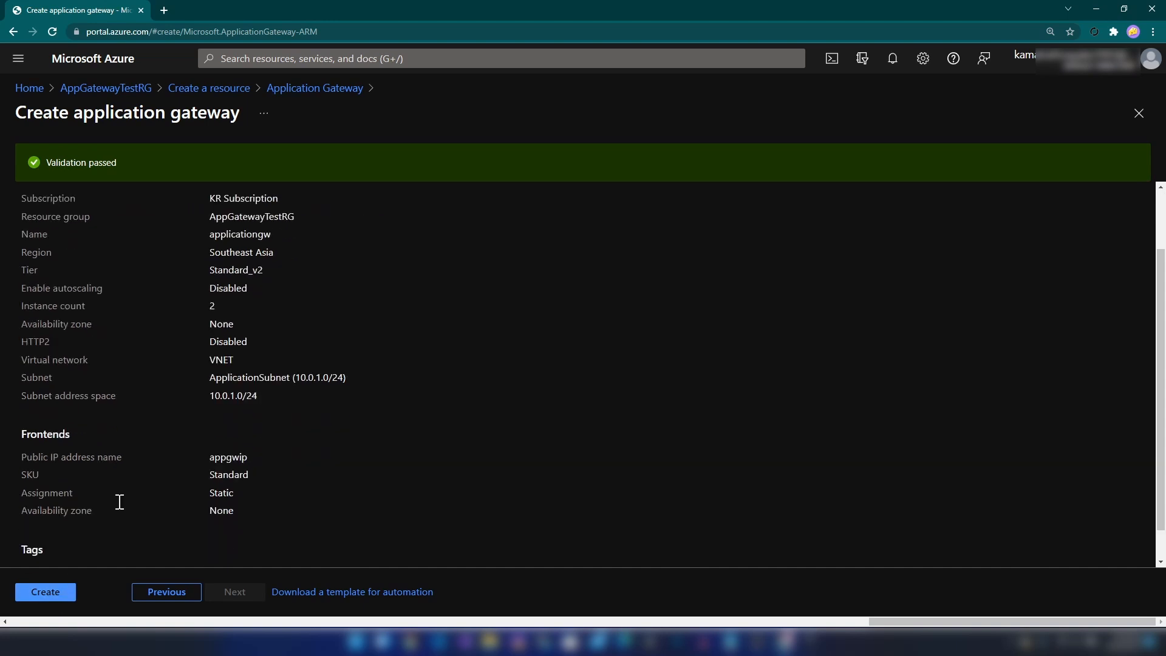
left_click(45, 592)
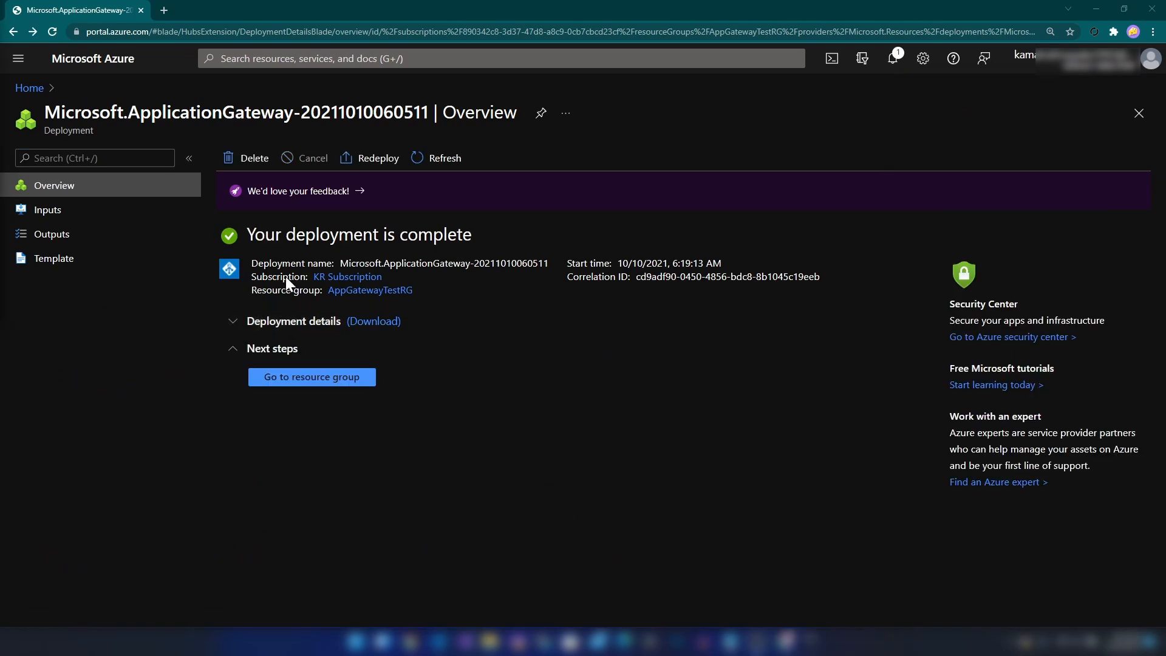
- Open applicationgw from the deployment's resource group and browse to /images/index.html on its frontend public IP in a new tab
left_click(299, 376)
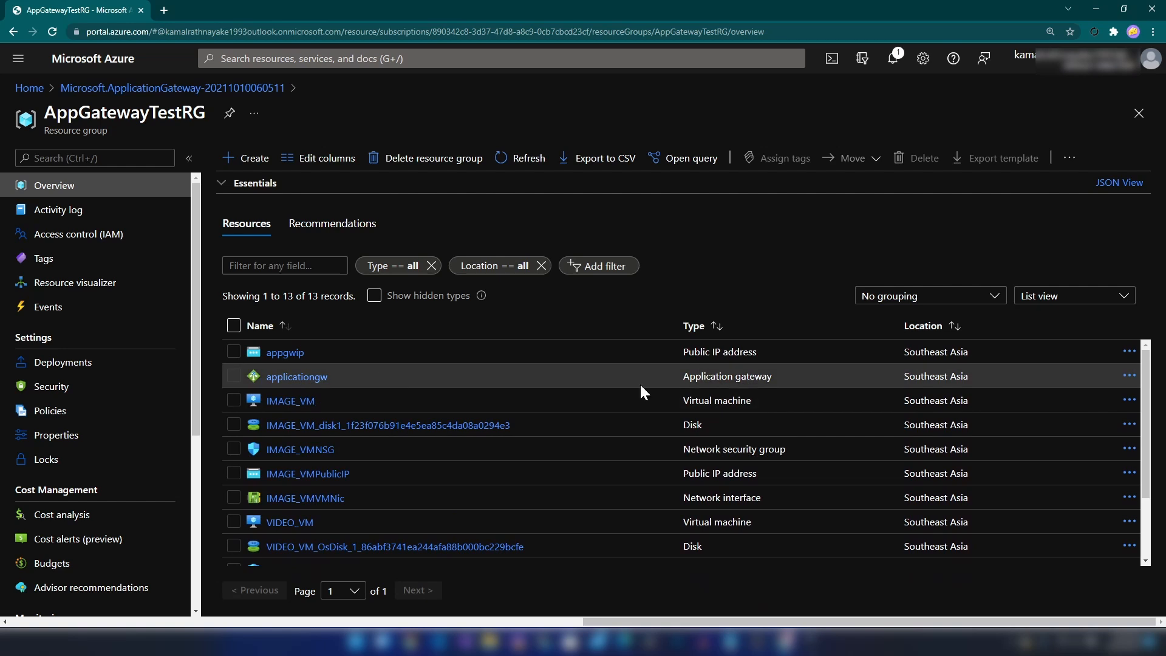
left_click(306, 378)
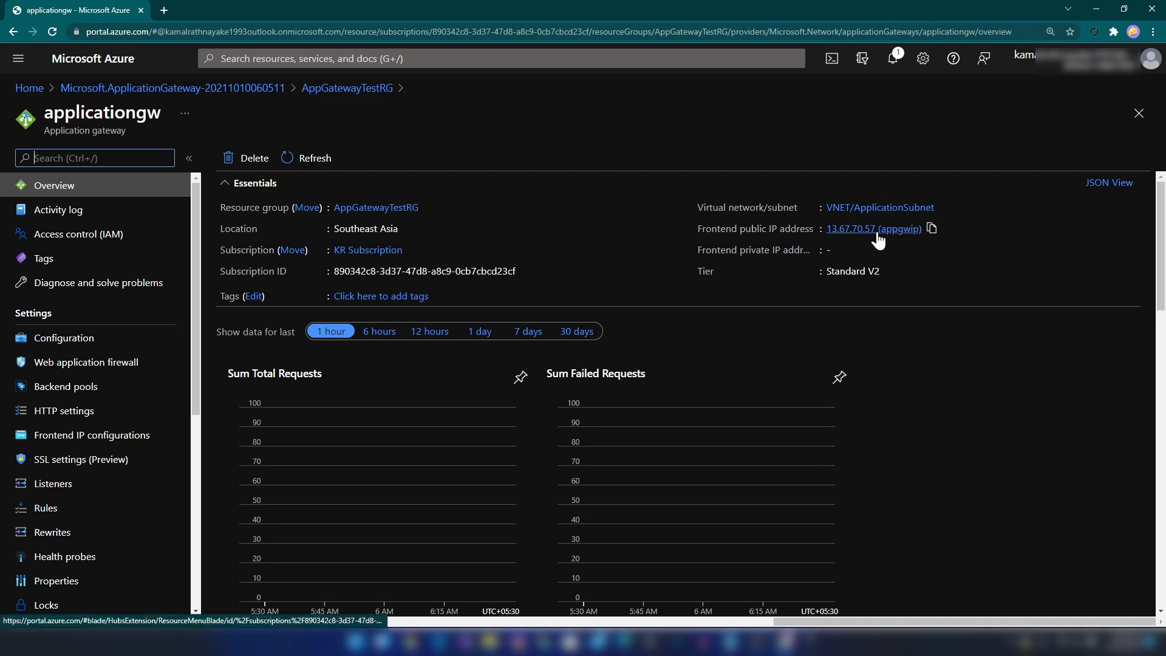
left_click(931, 229)
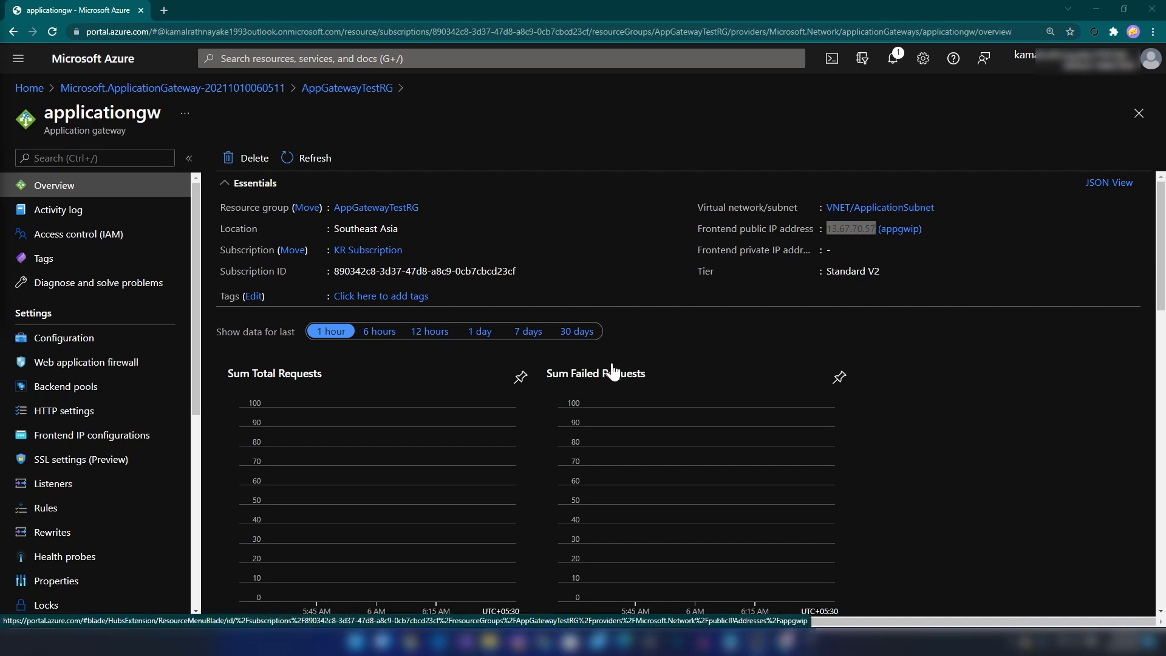
right_click(842, 233)
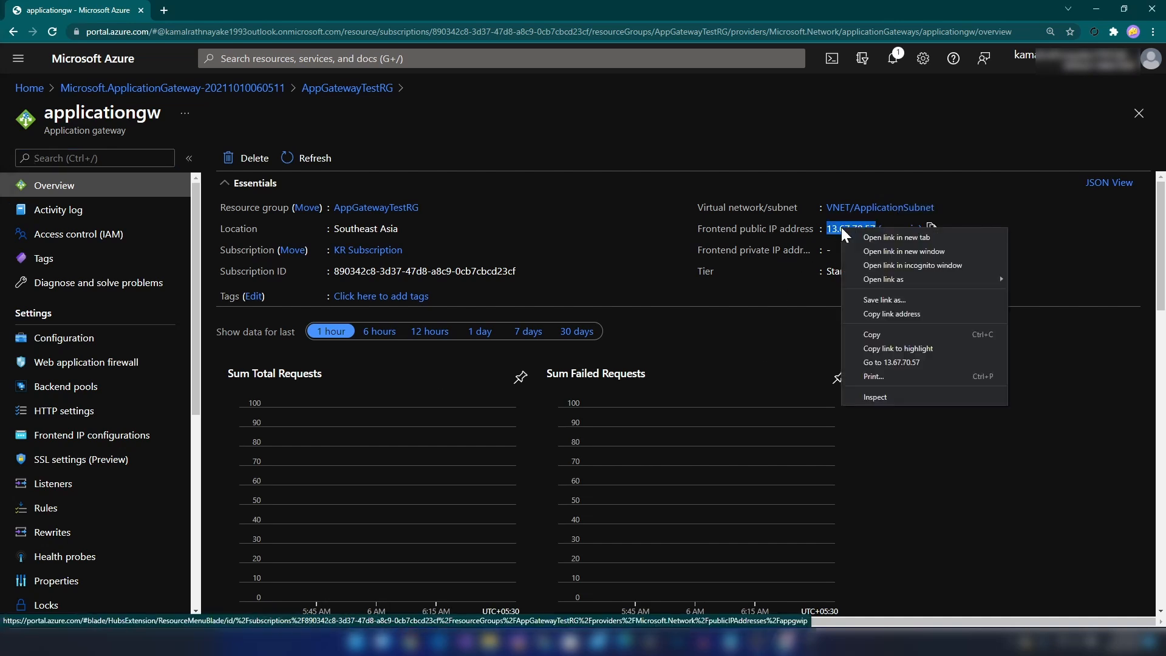
left_click(888, 362)
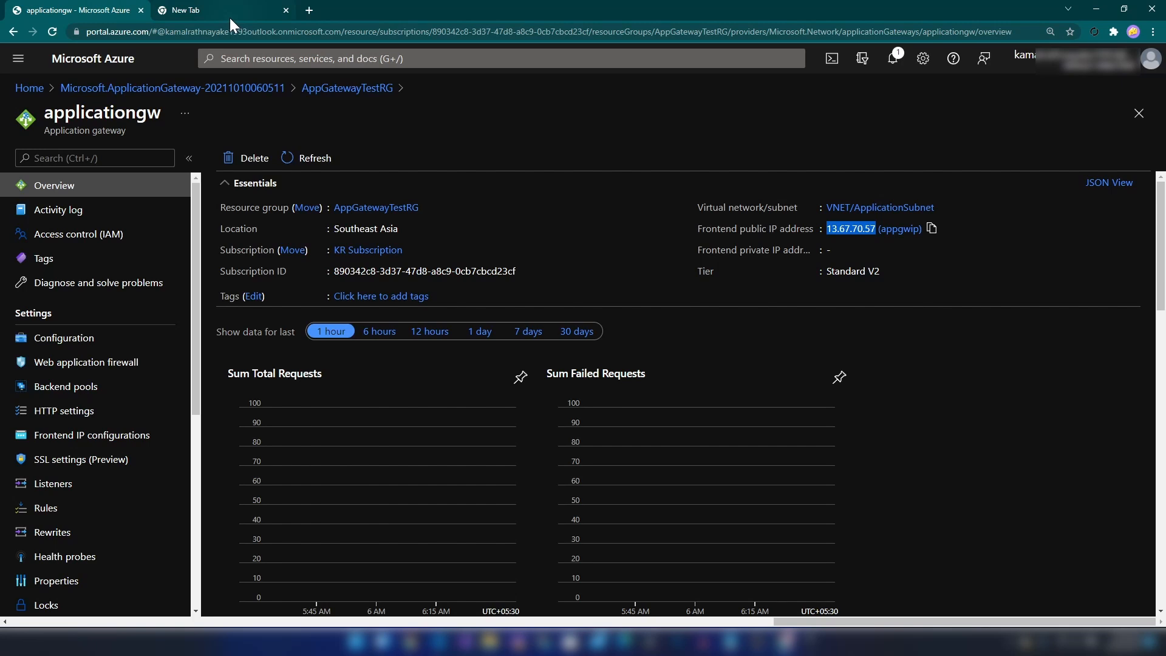
left_click(215, 6)
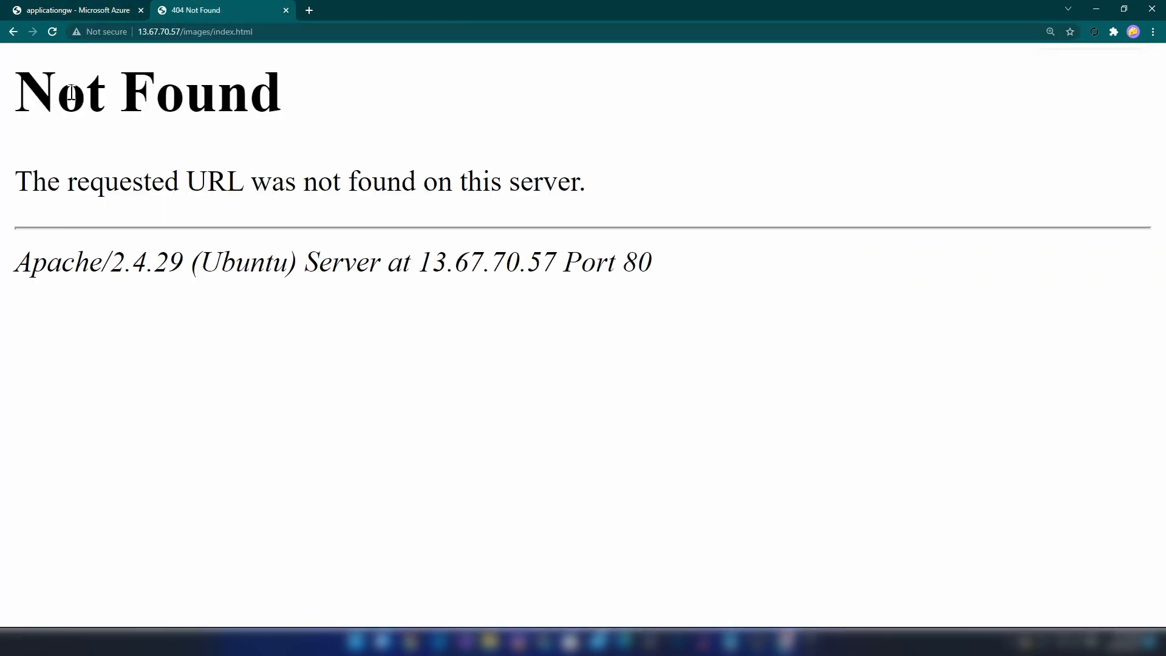
- Examine the page returned for /images/index.html, including its message, server line and requested address
left_click_drag(58, 88, 469, 281)
left_click(466, 282)
left_click_drag(16, 268, 676, 276)
left_click(676, 277)
left_click_drag(16, 263, 491, 263)
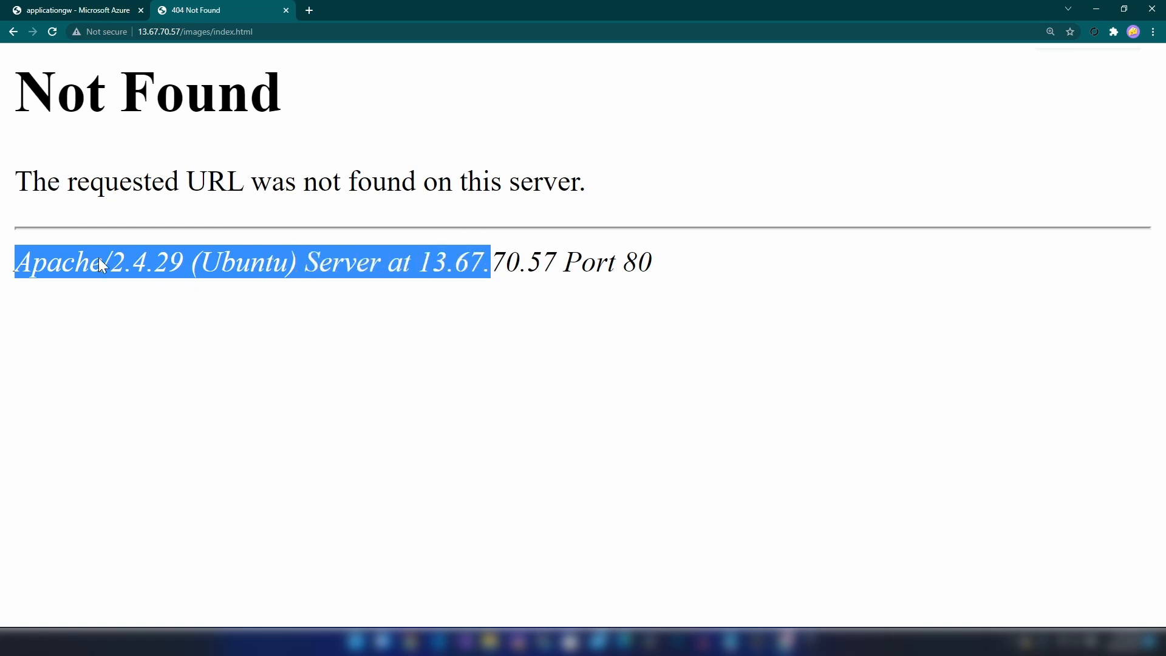
left_click_drag(106, 91, 469, 262)
left_click(471, 393)
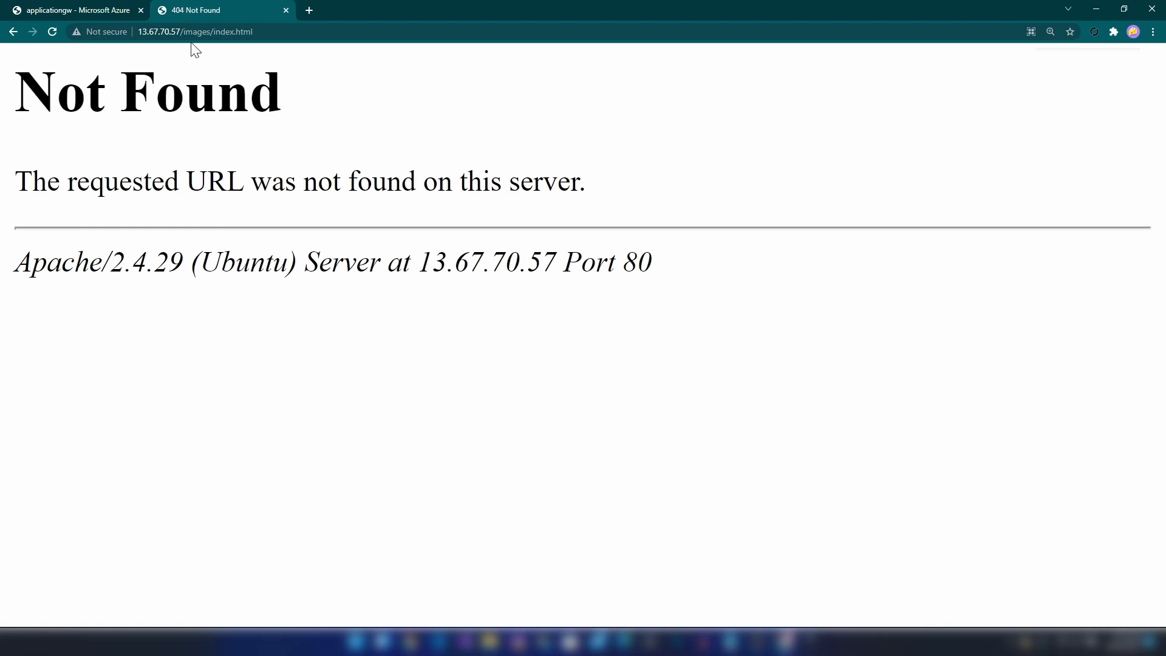
left_click(157, 29)
- Switch to Visual Studio Code and examine the output path of the IMAGES echo command in readme.md
left_click(436, 644)
left_click_drag(294, 359, 289, 352)
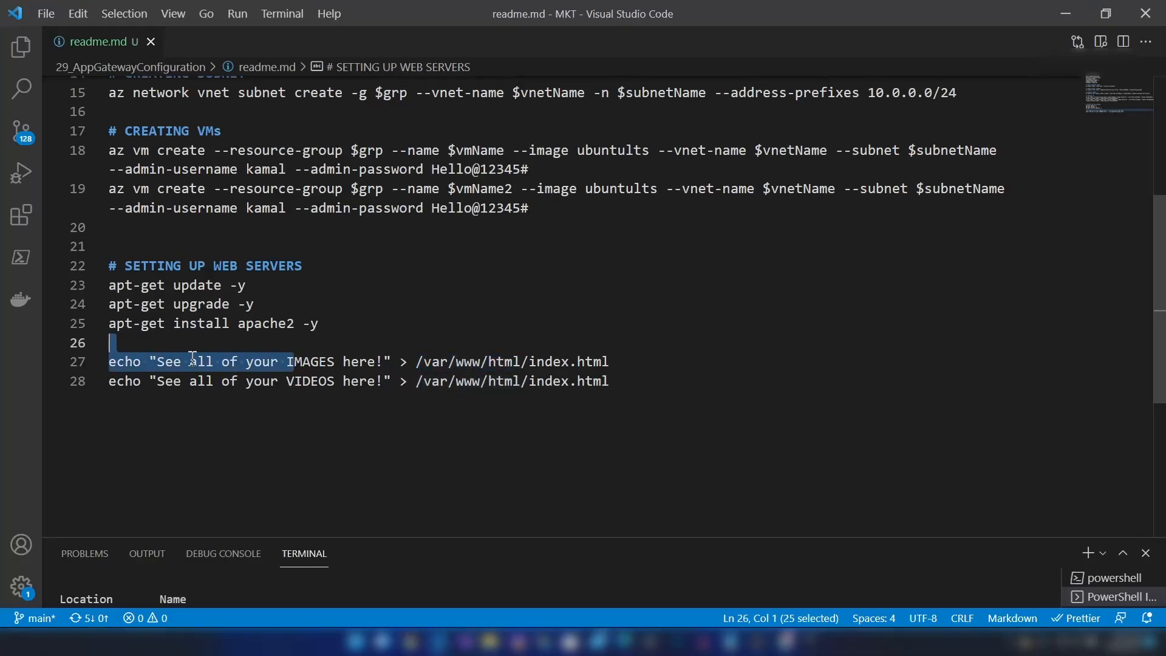
left_click(175, 362)
left_click_drag(112, 362, 367, 362)
left_click(416, 362)
left_click(474, 362)
left_click_drag(528, 362, 103, 361)
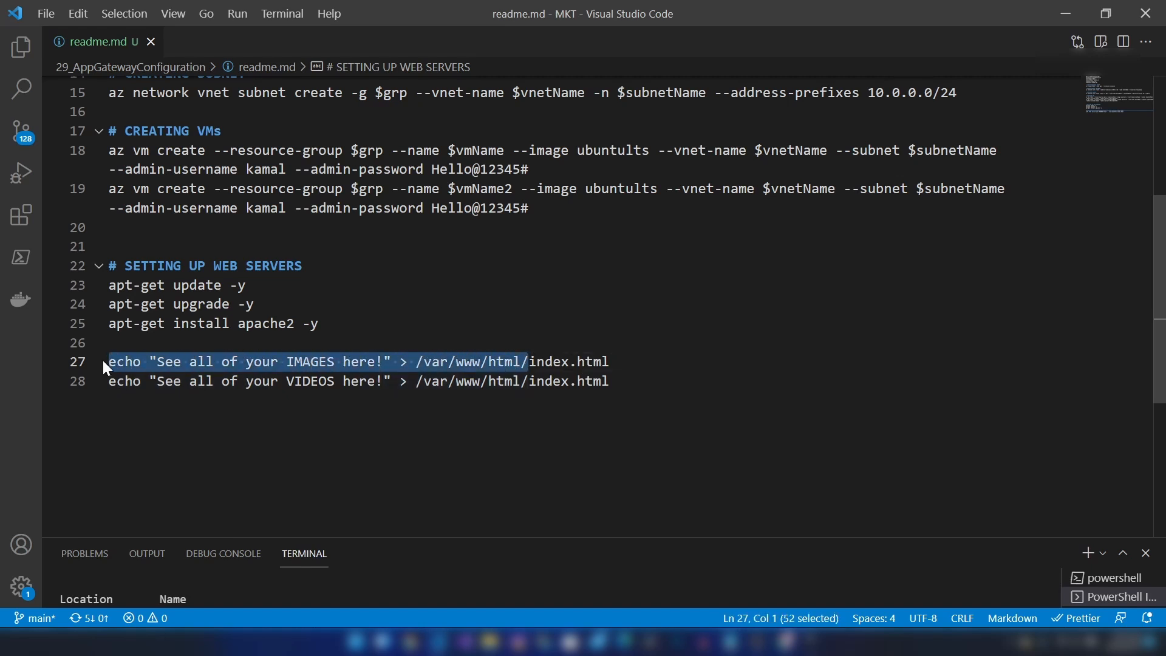
left_click(119, 343)
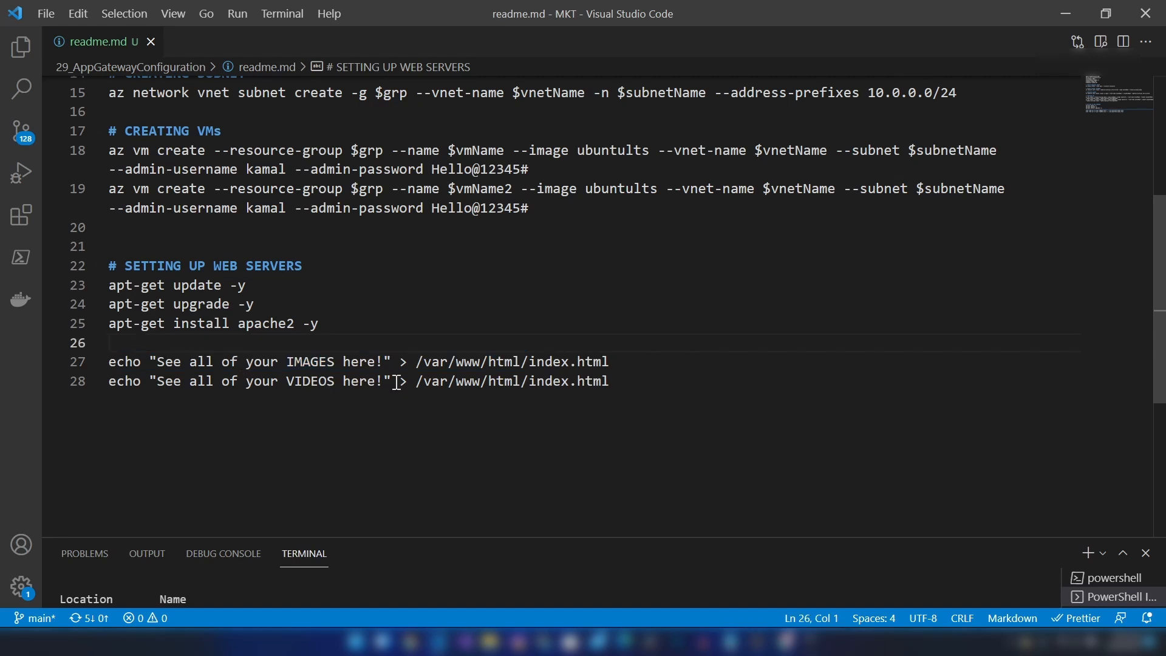
- Examine the index.html file name and the mkdir and mv commands for the images and videos folders in readme.md
left_click_drag(528, 362, 624, 363)
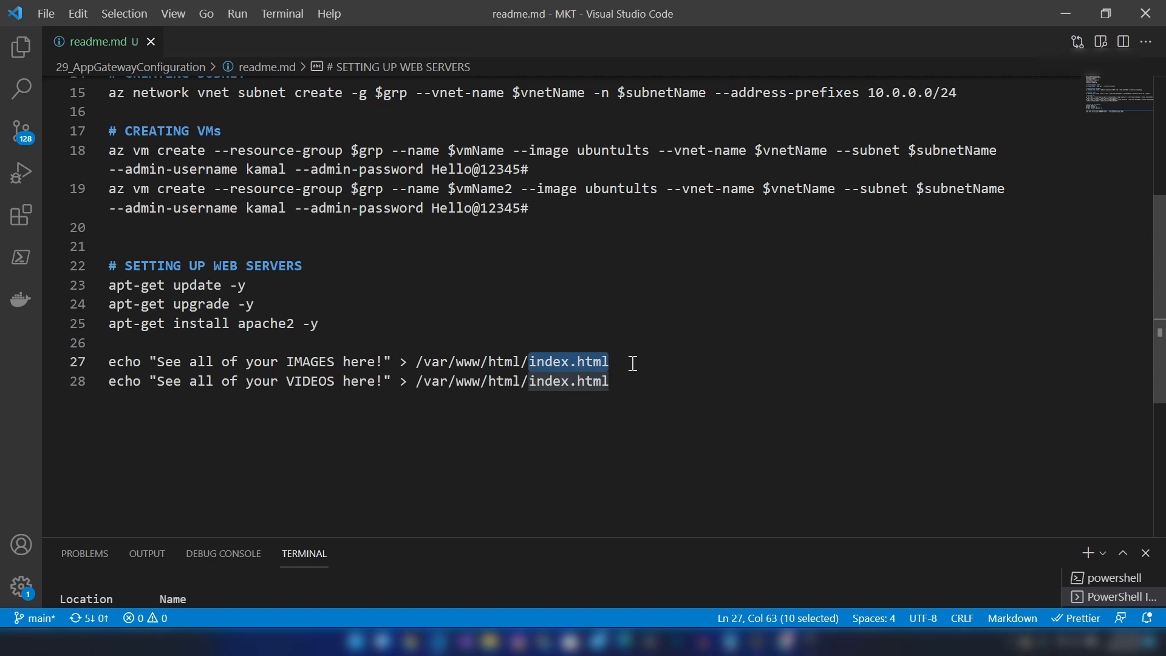
left_click(633, 363)
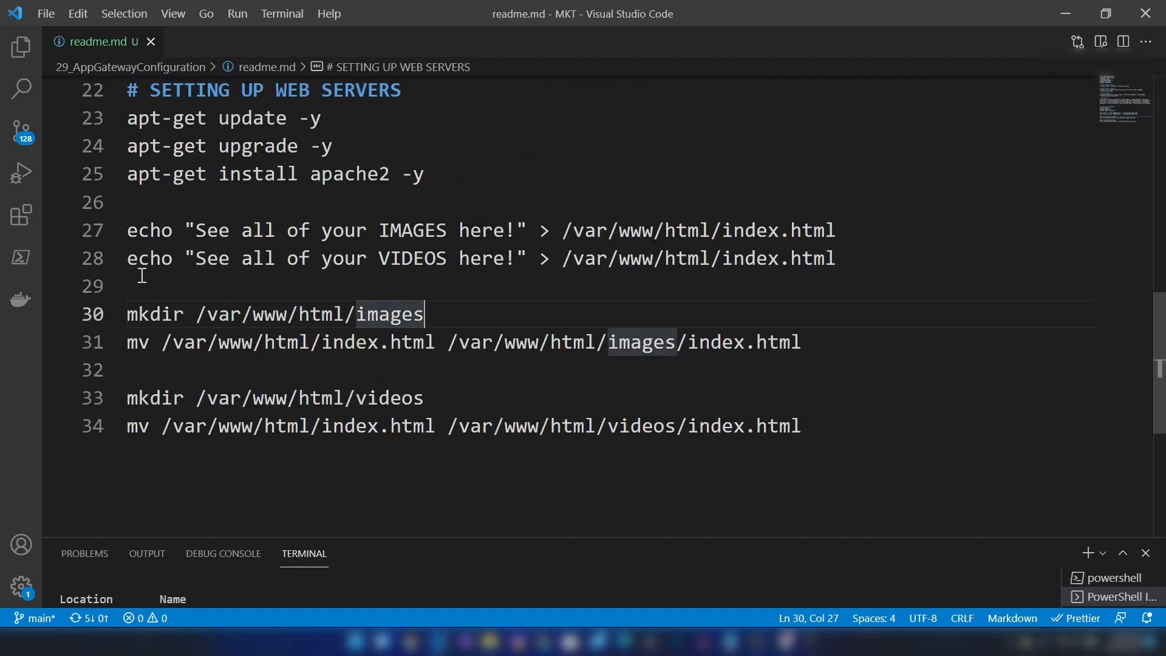
left_click_drag(133, 316, 447, 314)
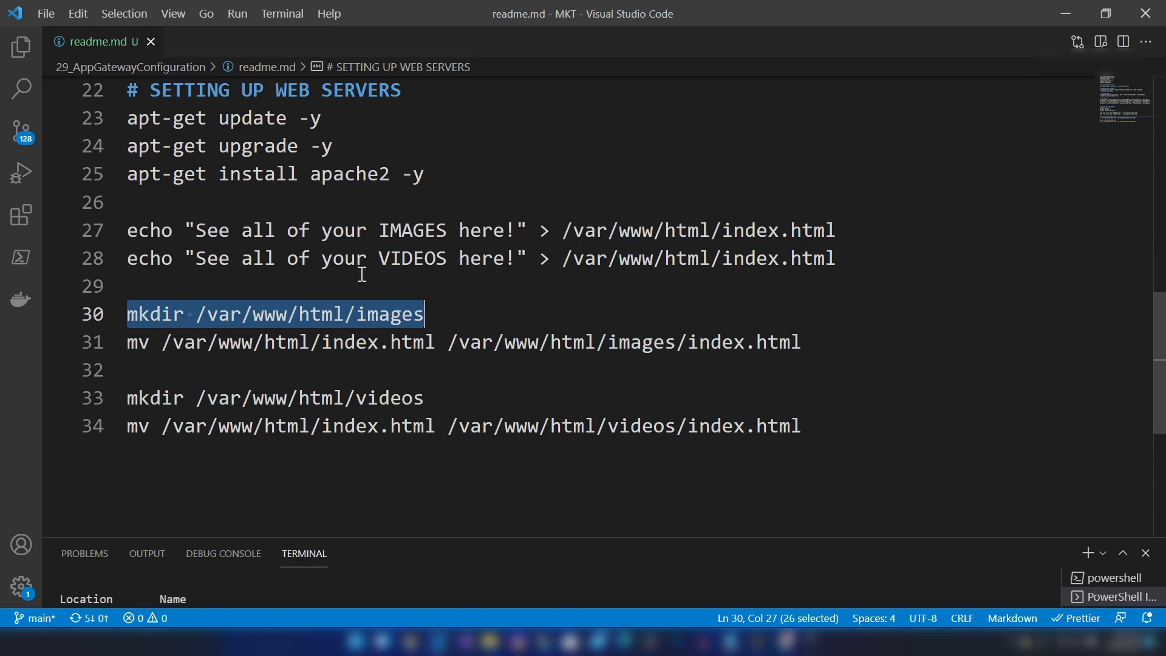
left_click(332, 368)
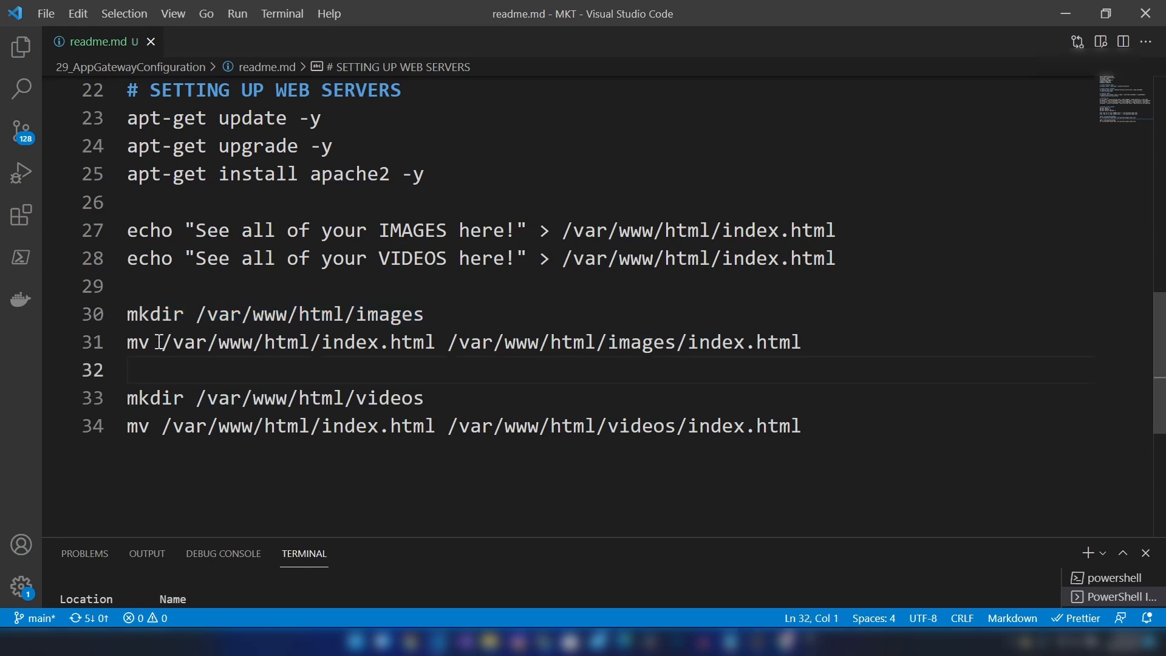
left_click_drag(437, 343, 241, 343)
left_click(241, 343)
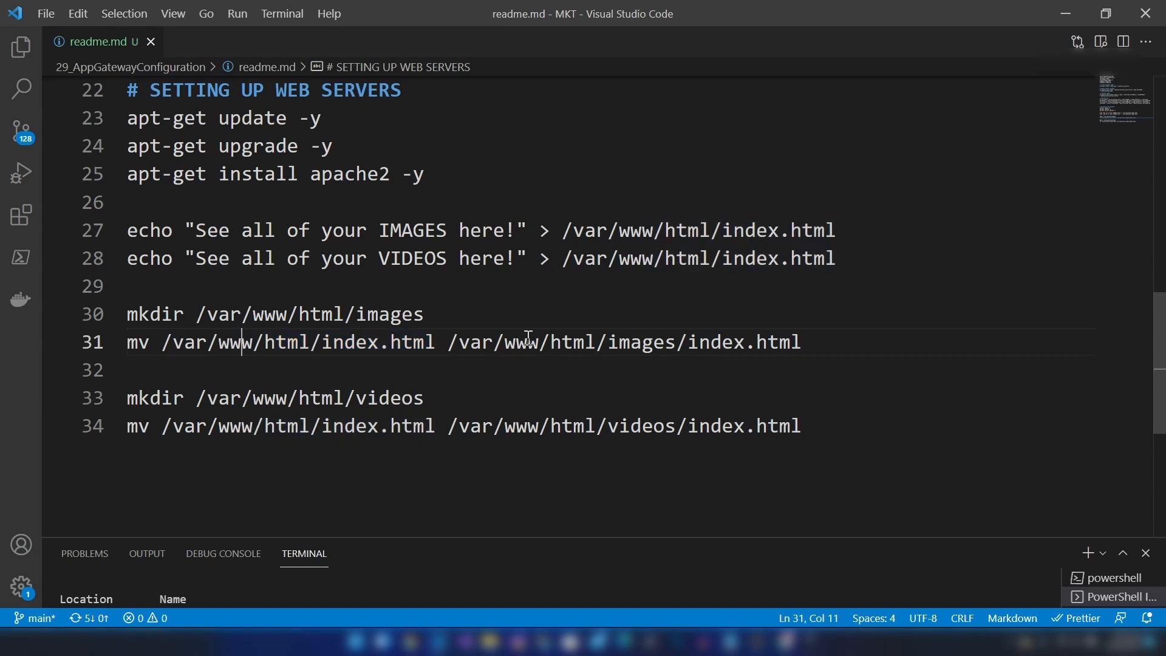
left_click(643, 343)
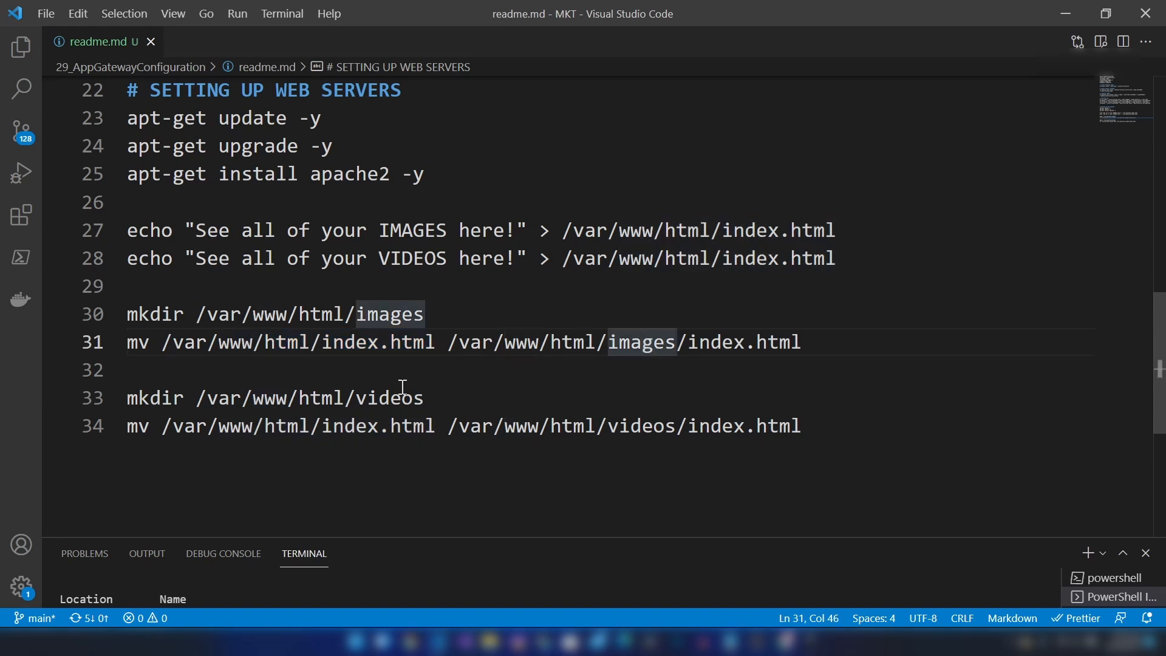
left_click(198, 315)
left_click(229, 368)
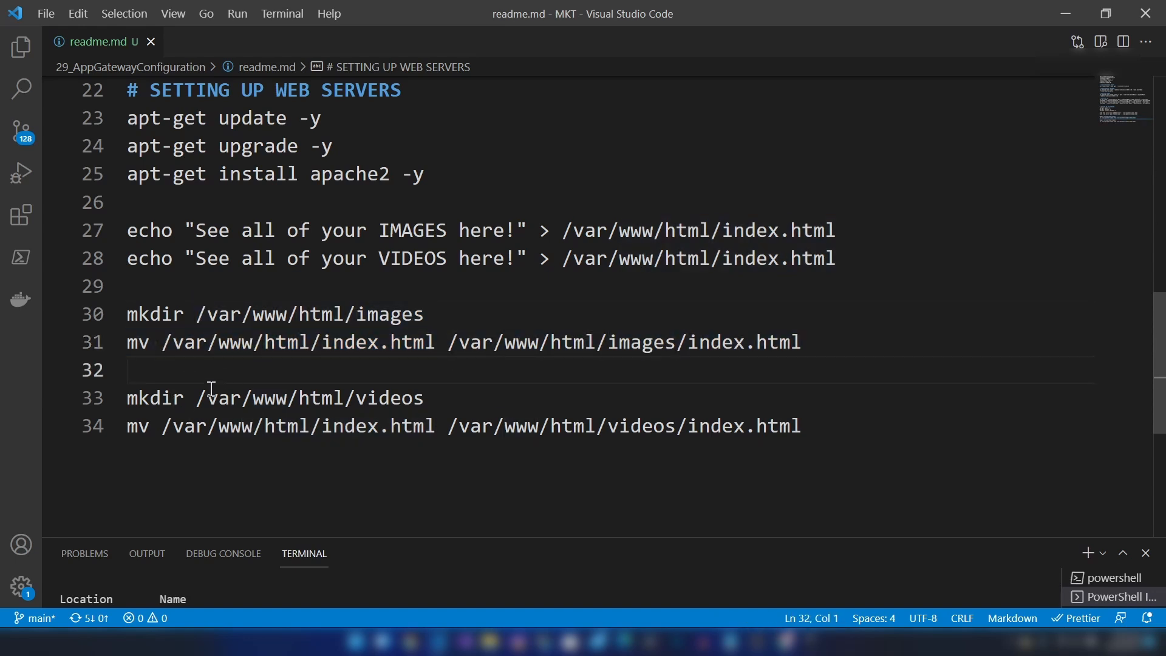
left_click_drag(205, 382, 483, 468)
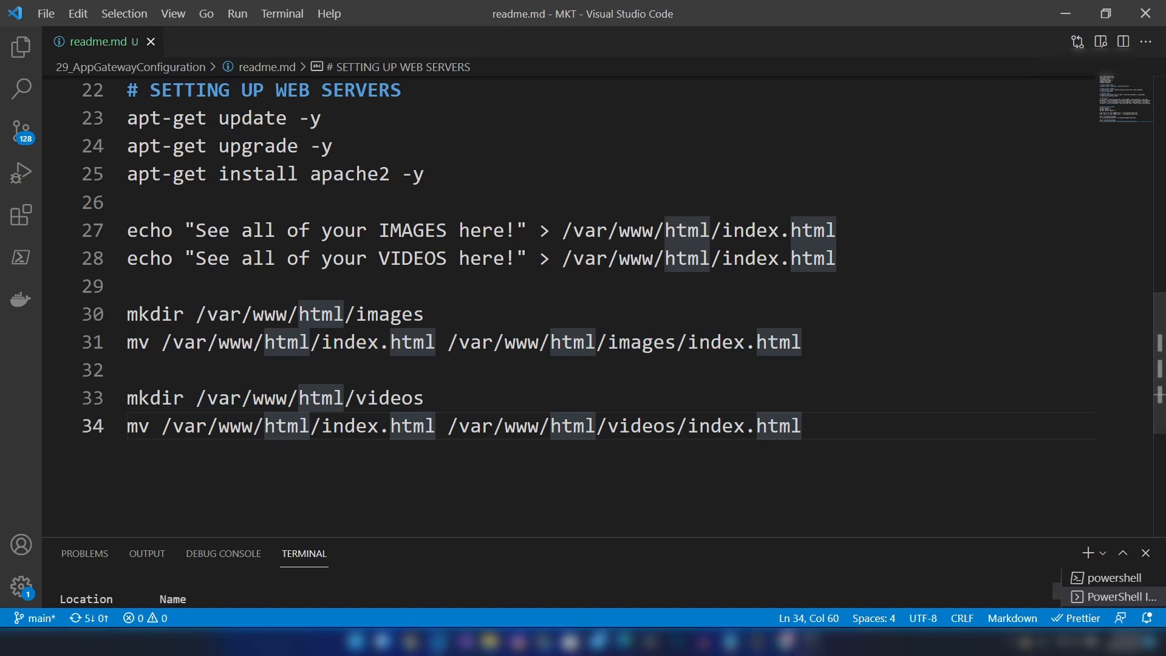
- Switch to Chrome and copy the IP value of applicationgw's frontend public IP address
left_click(787, 641)
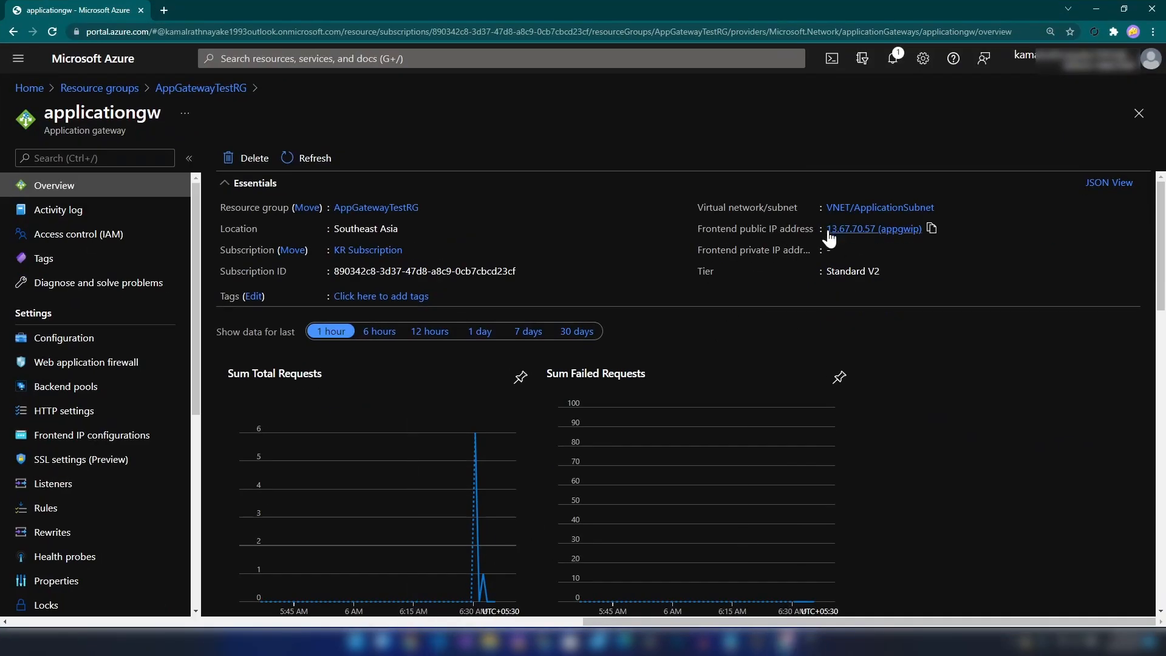
left_click_drag(824, 228, 875, 229)
right_click(863, 231)
left_click(890, 337)
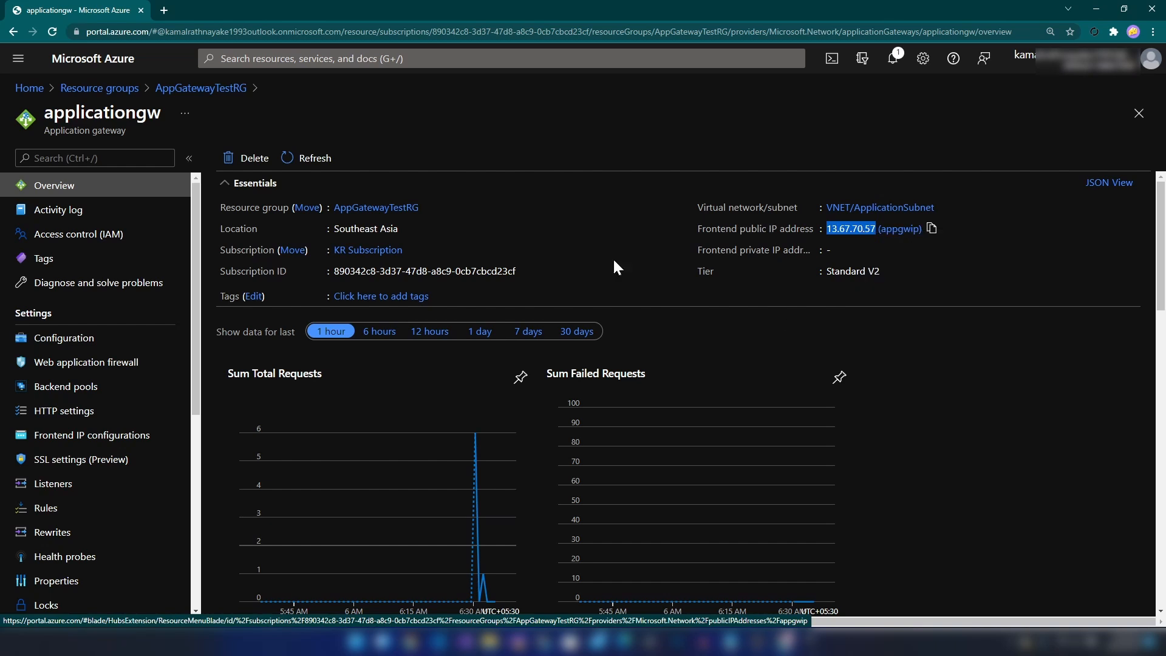
- Browse to 13.67.70.57/images/index.html in a new tab and check the message on the enlarged page
left_click(164, 11)
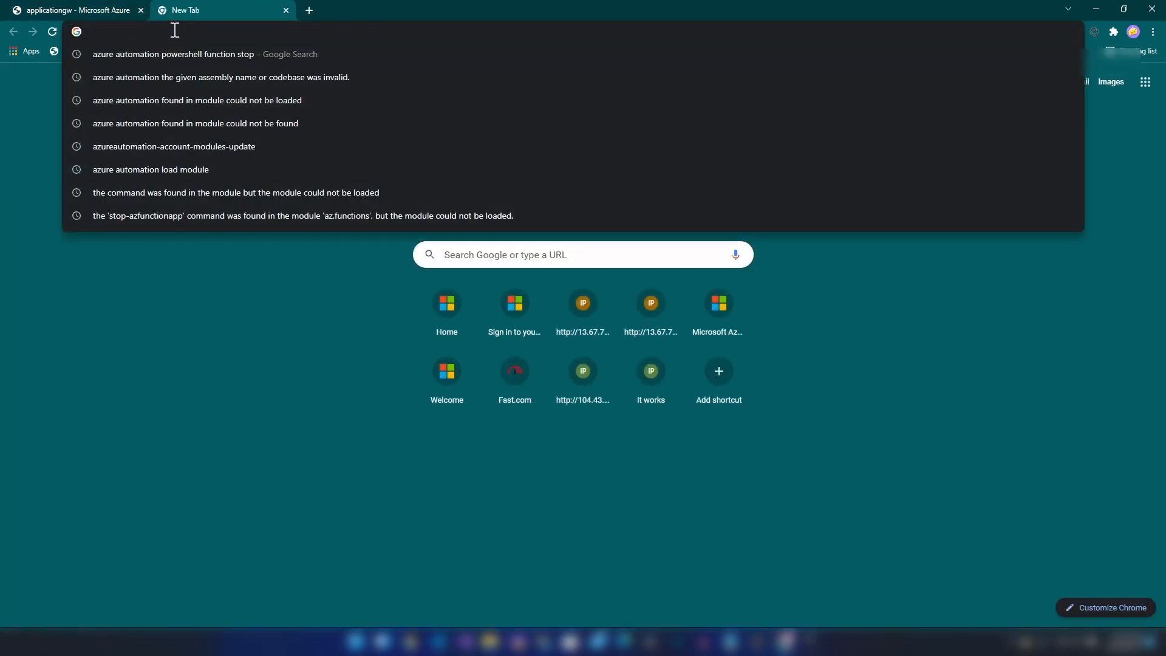
right_click(175, 31)
left_click(220, 109)
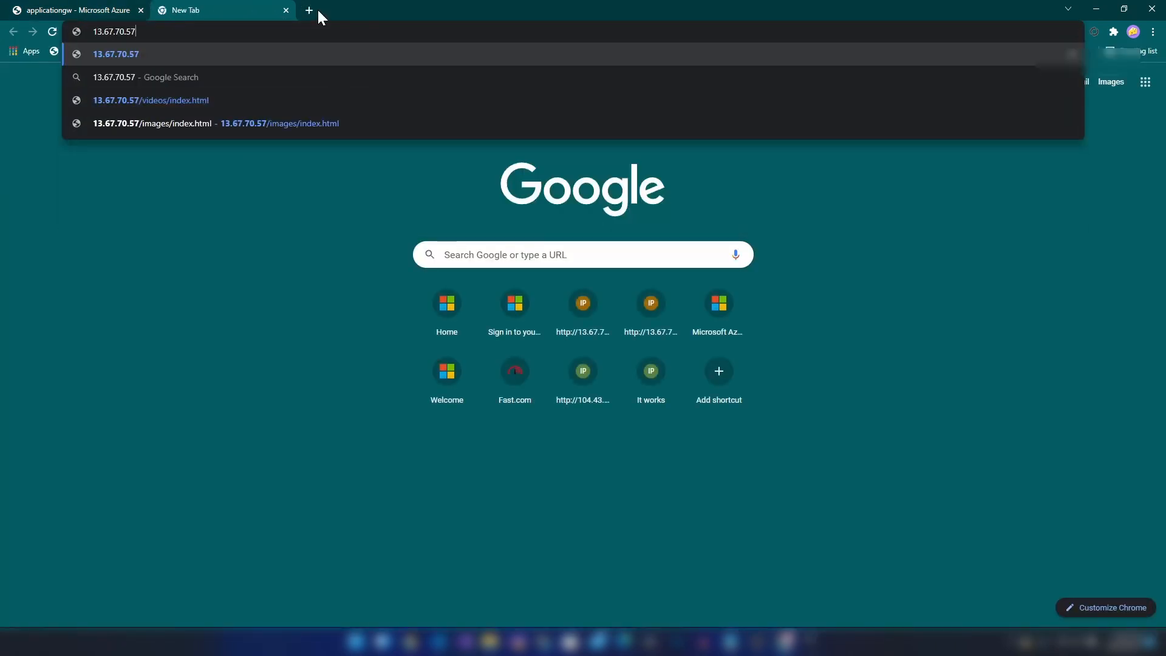
key("Down")
key("Down")
key("Down")
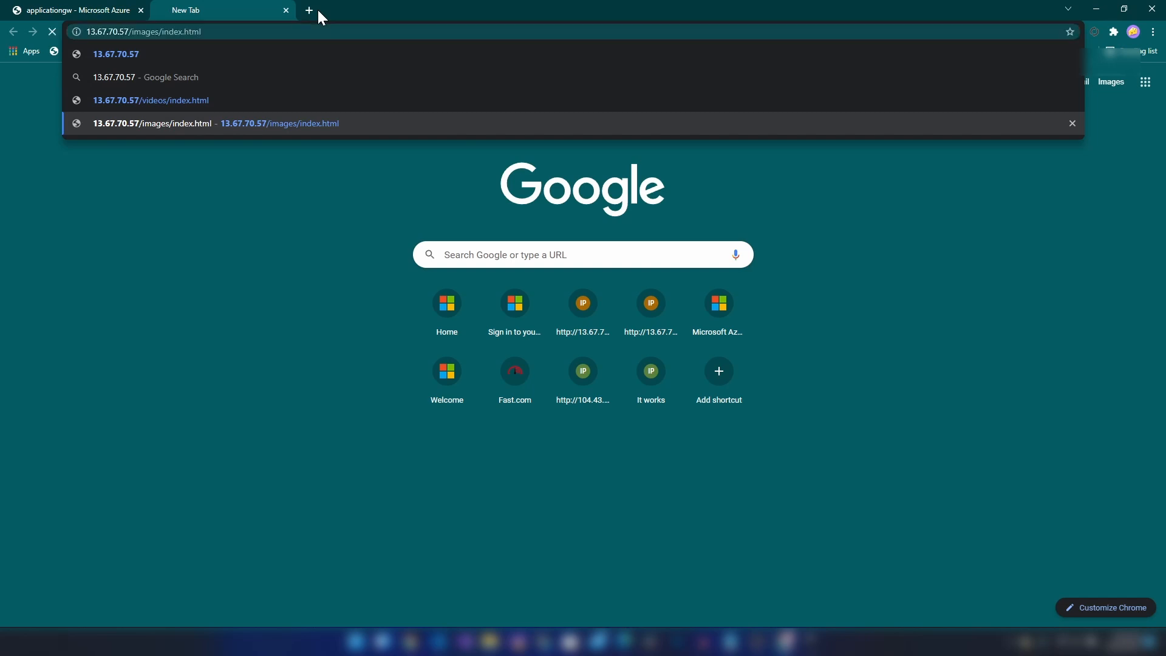
key("Return")
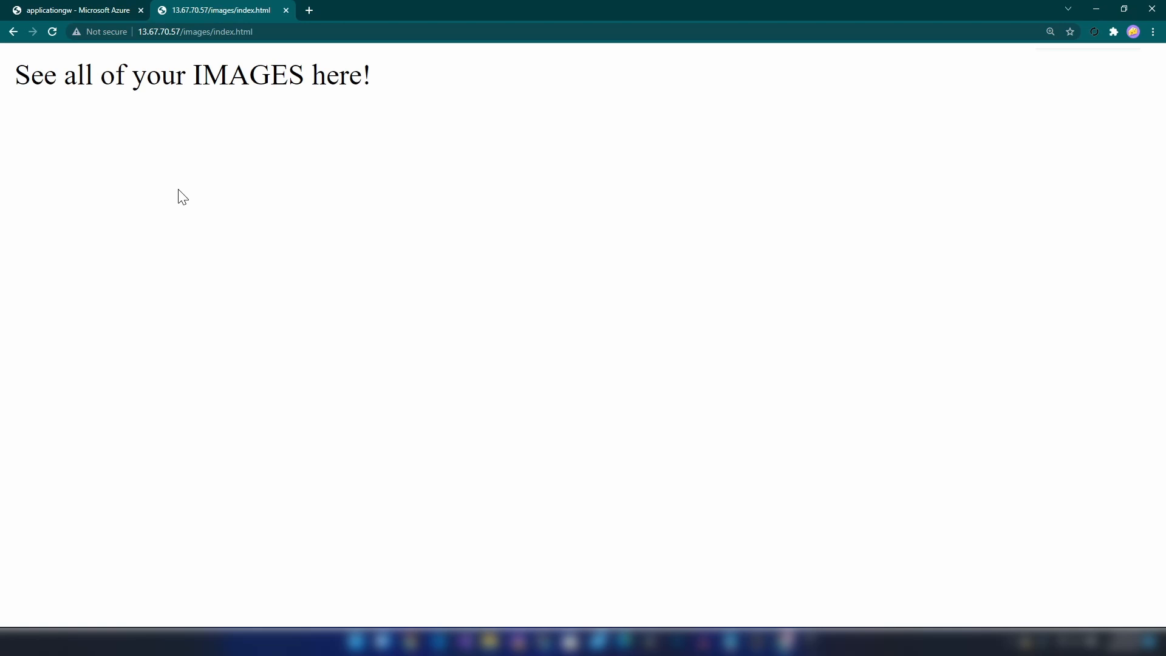
key("ctrl+plus")
key("ctrl+plus")
left_click_drag(92, 108, 668, 122)
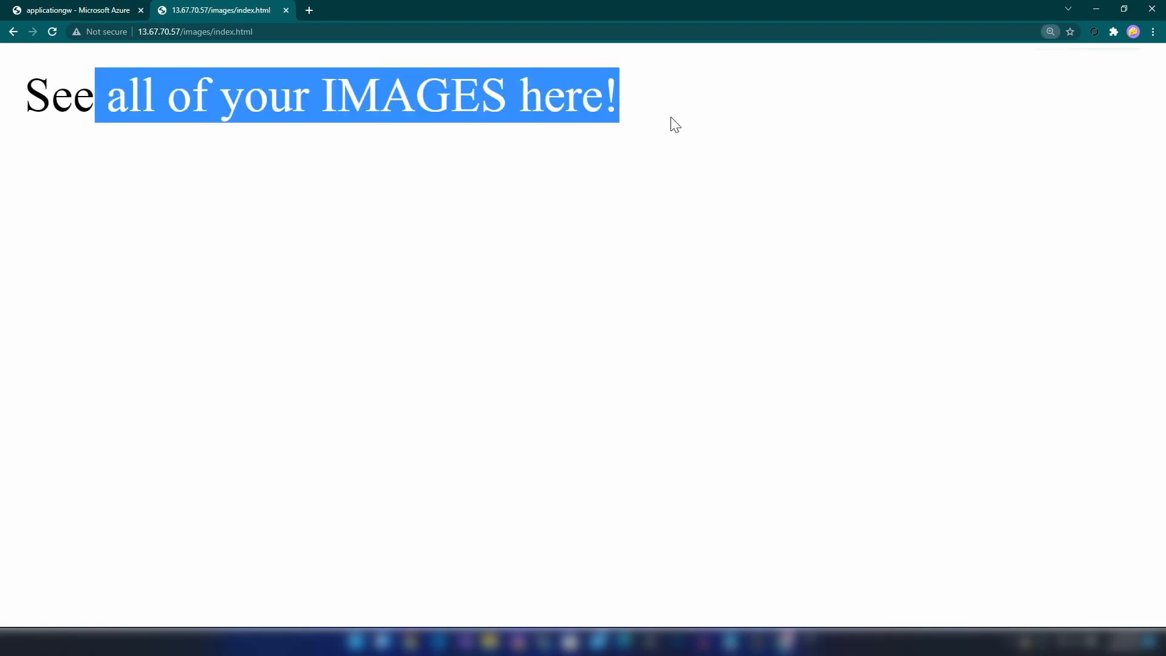
left_click(603, 165)
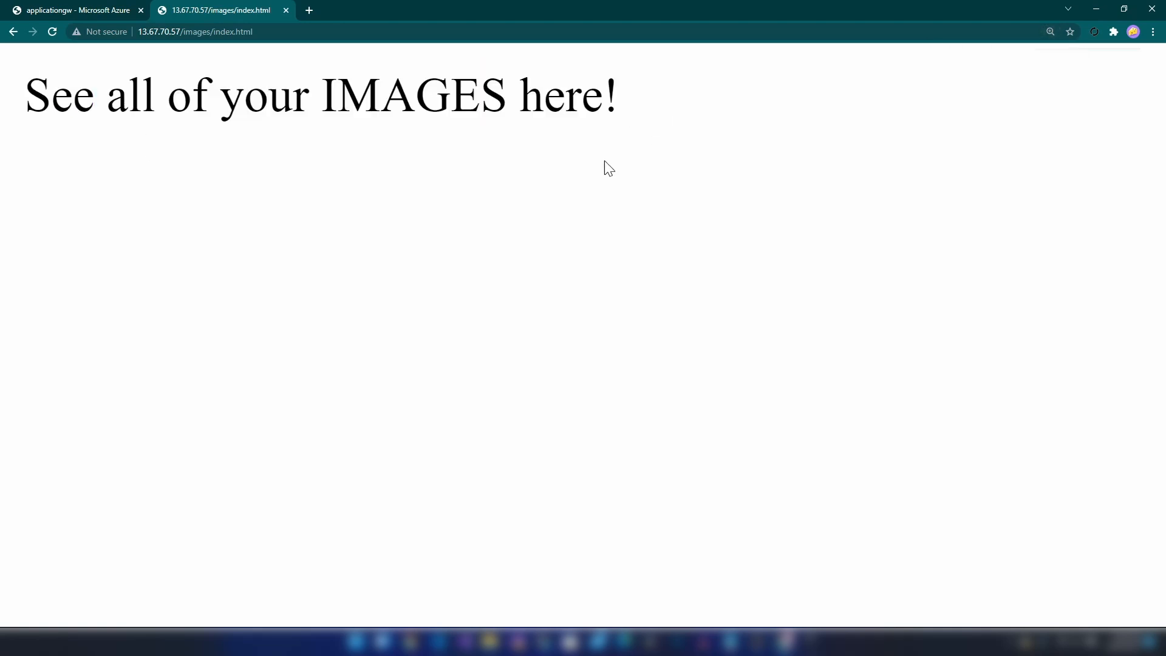
- Change the address's folder to videos, load /videos/index.html on the same IP, and check the page's message
double_click(201, 32)
type("videos")
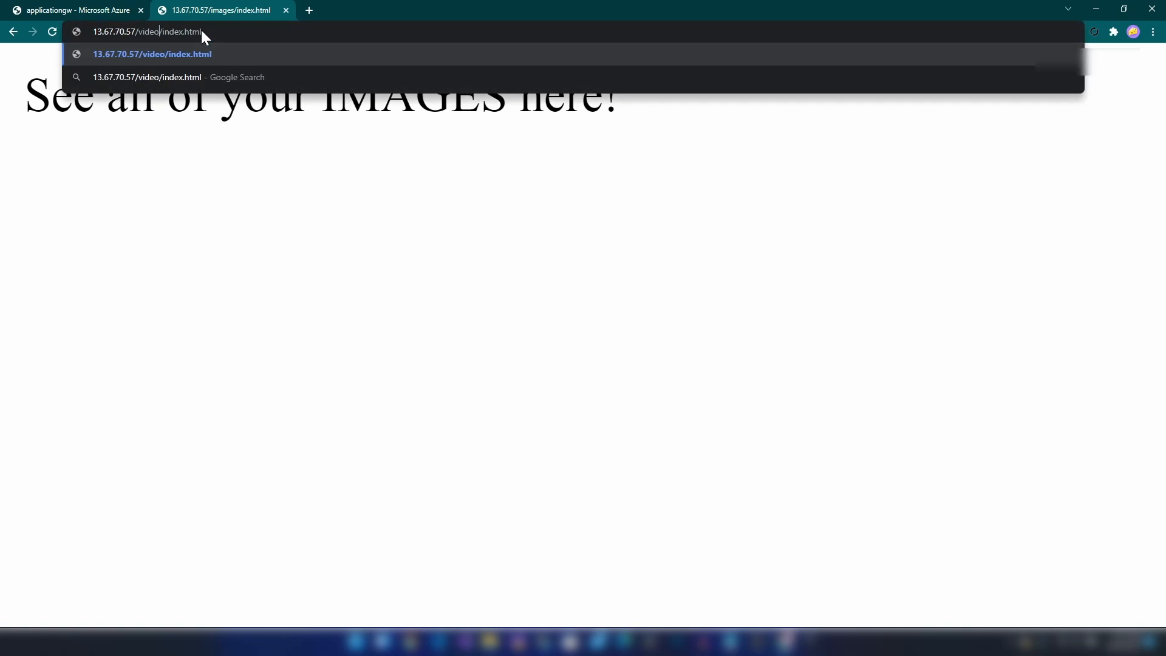
key("Return")
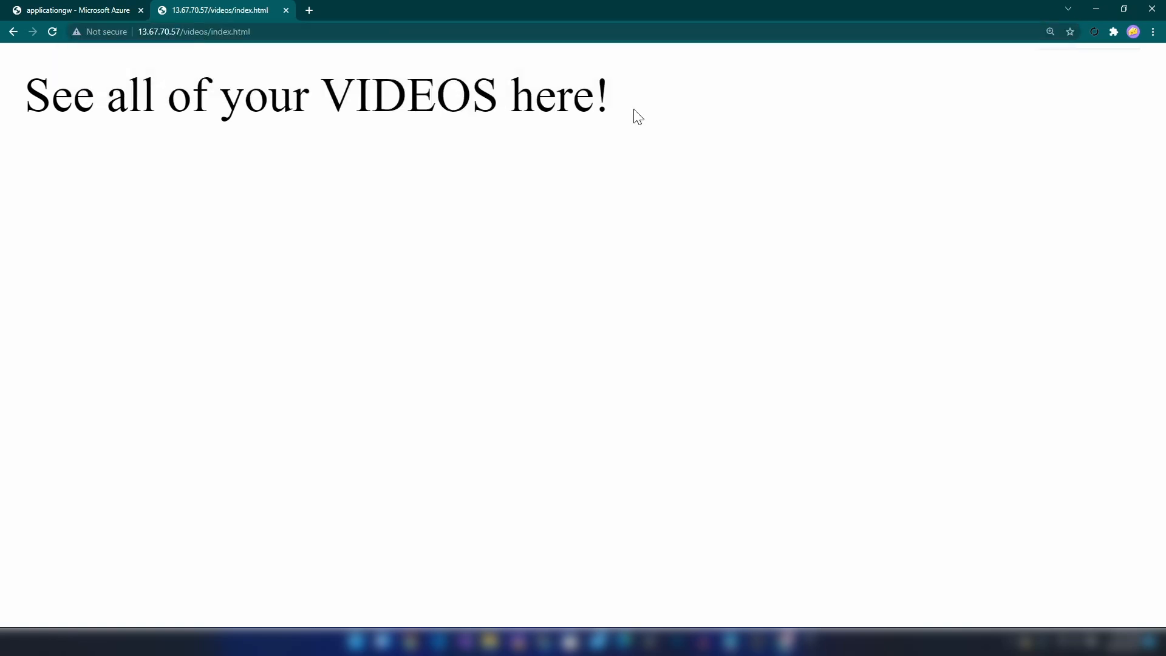
left_click_drag(41, 101, 624, 107)
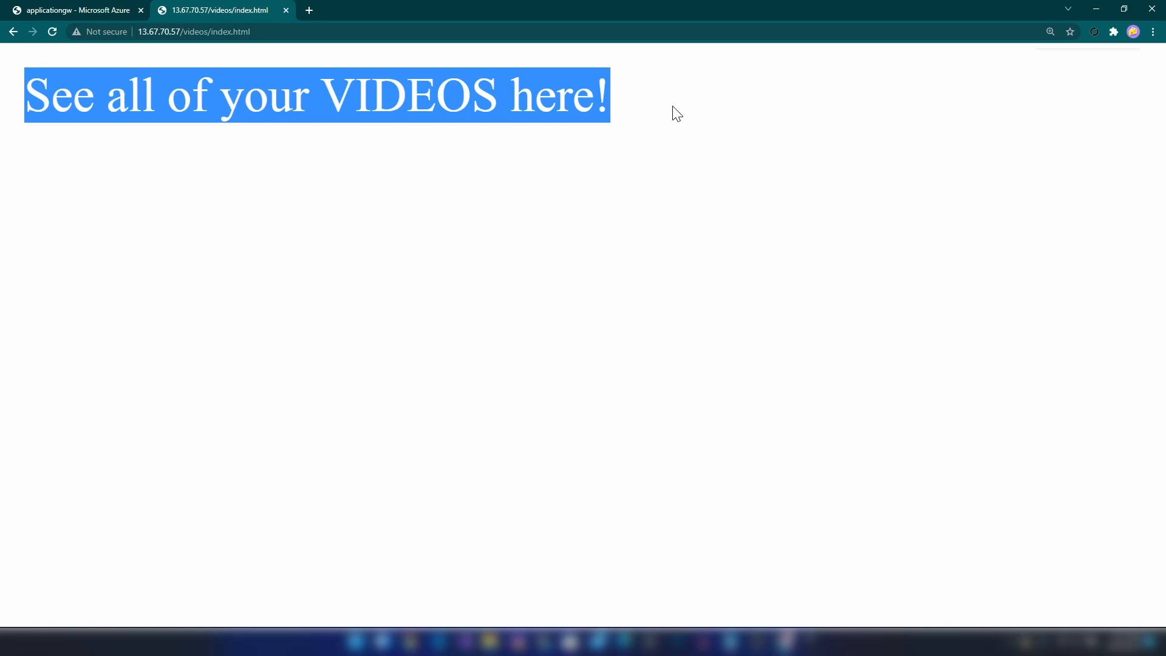
- Switch to Visual Studio Code to review the web server setup commands in readme.md, and return to the videos page in Chrome
key("alt+Tab")
left_click_drag(196, 118, 893, 464)
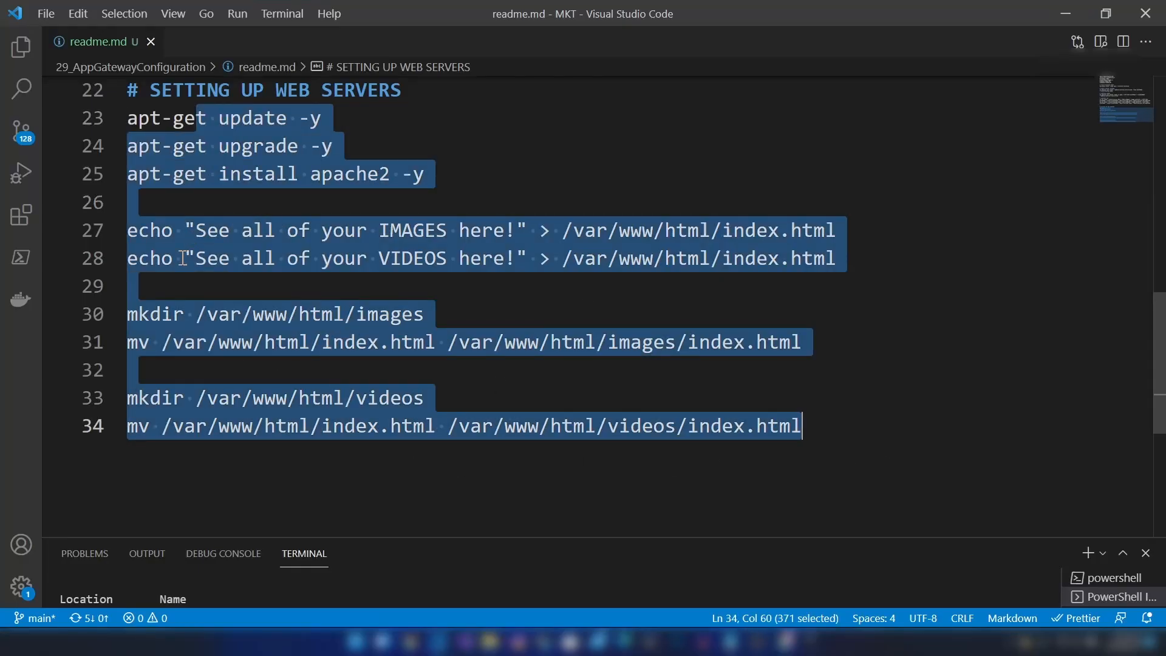
left_click_drag(178, 209, 895, 479)
key("alt+Tab")
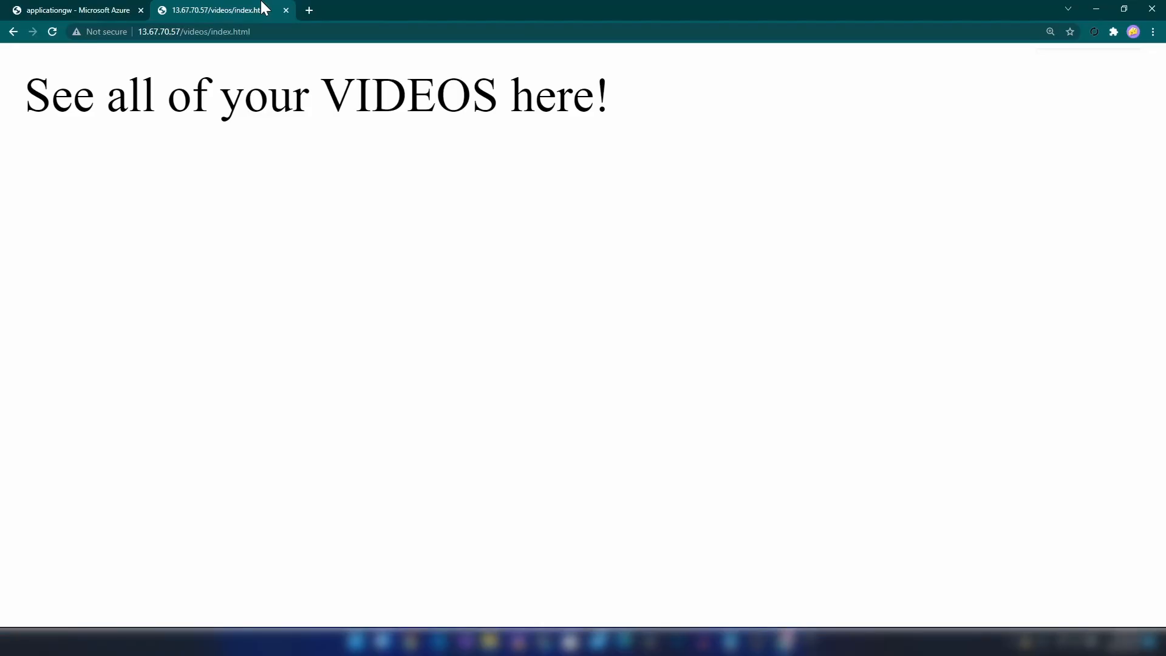